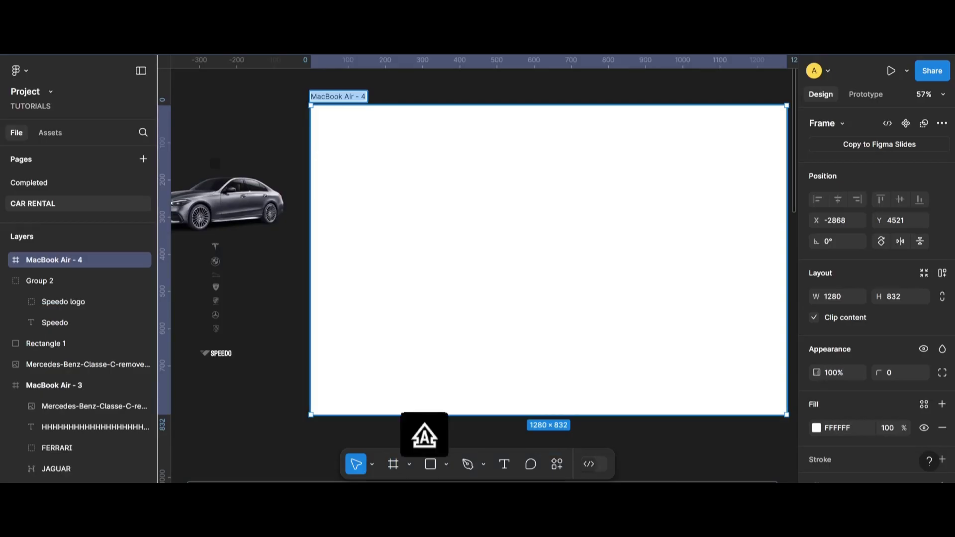
Rename the MacBook Air - 4 frame as "Car Rental"
type("Car Ren")
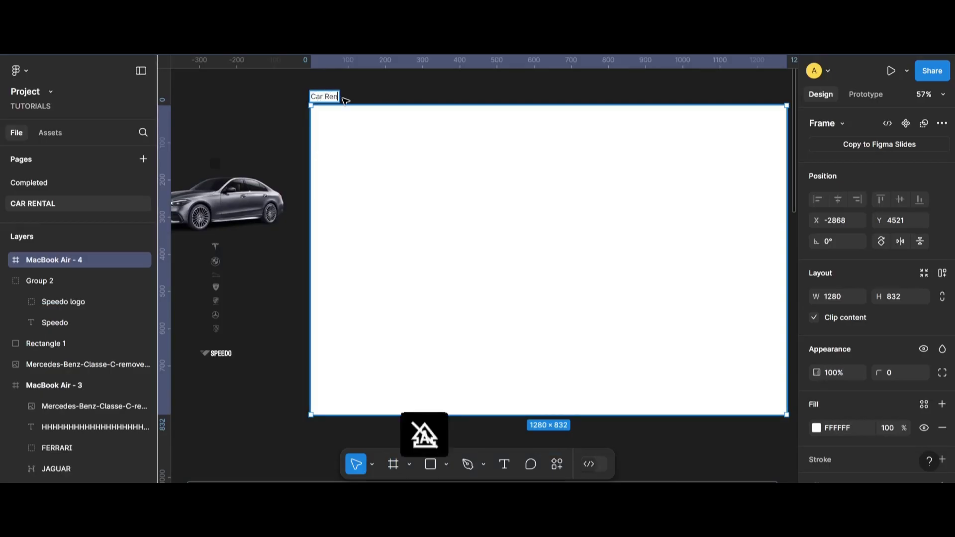
type("tal")
key("Return")
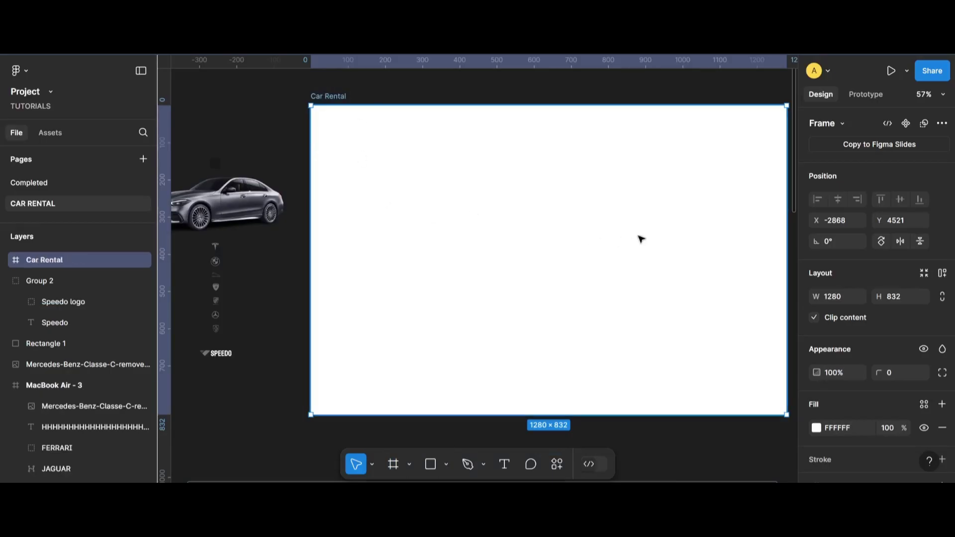
Fill the Car Rental frame with 191818 by sampling the dark square above the car image
scroll(642, 239, "down", 2)
left_click(816, 427)
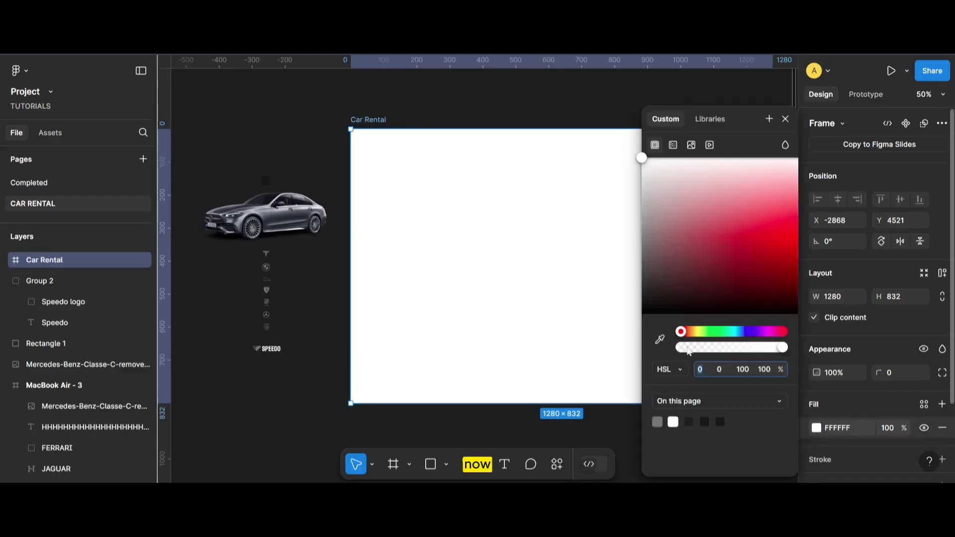
left_click(660, 341)
left_click(269, 173)
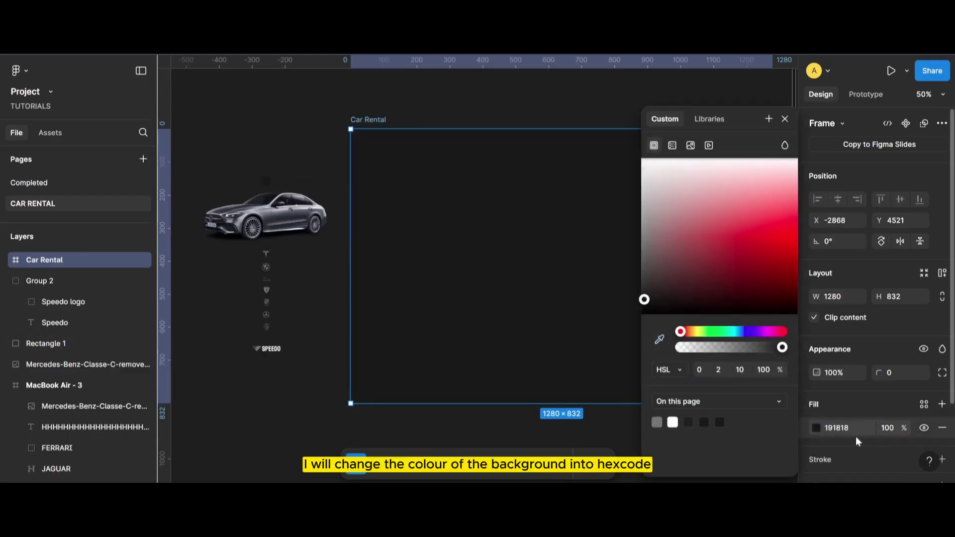
left_click(784, 119)
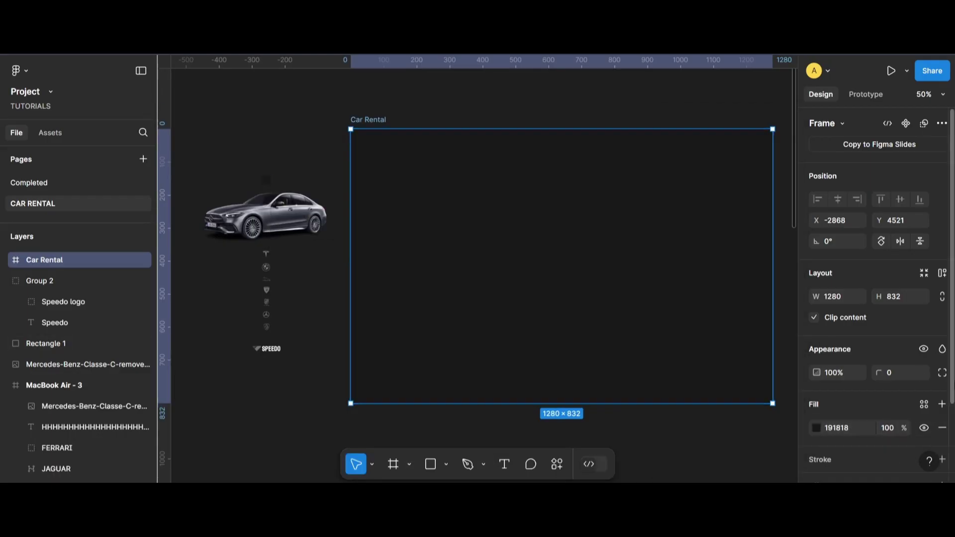
Set the Car Rental frame's corner radius to 10 and deselect it
type("10")
key("Return")
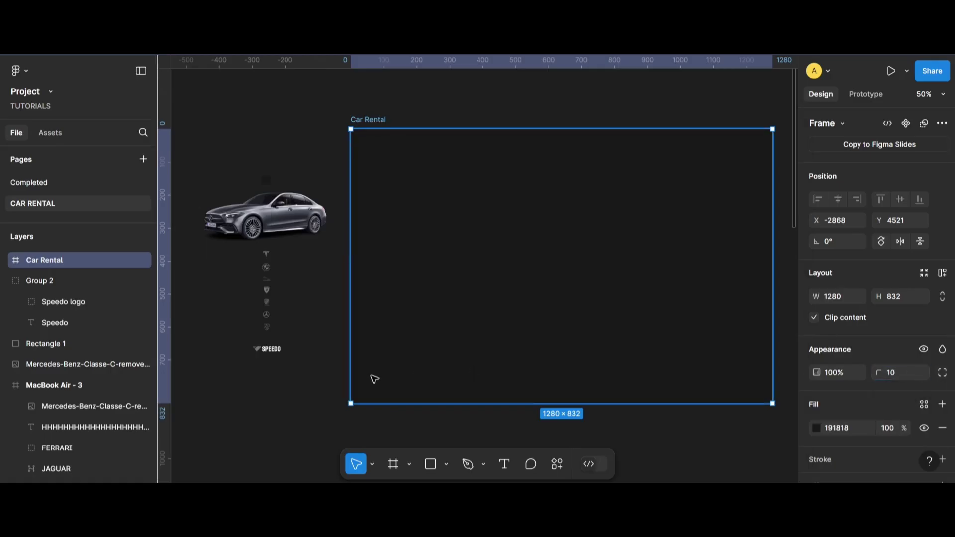
left_click(324, 386)
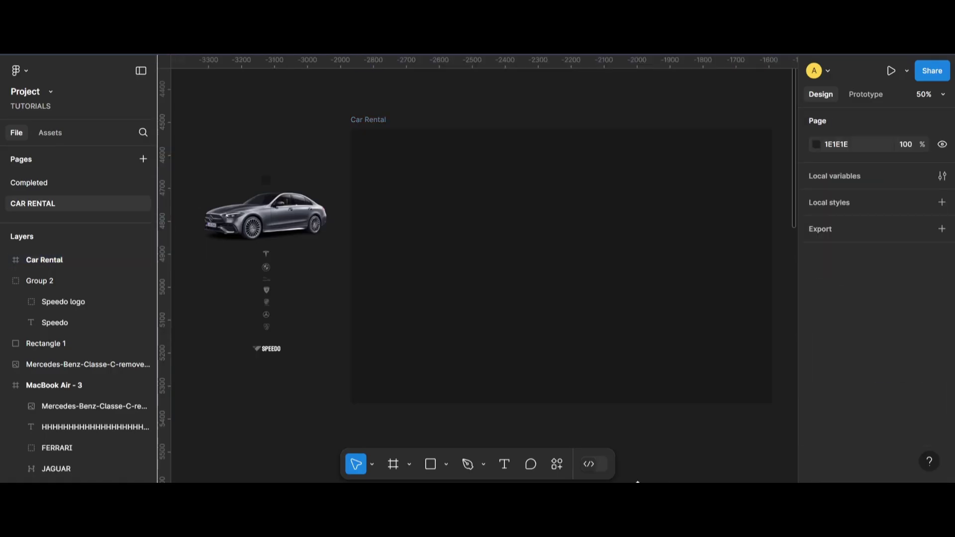
Move the Car Rental frame to X -2923, Y 4525 and add a layout grid of type Columns to it
left_click_drag(378, 119, 360, 121)
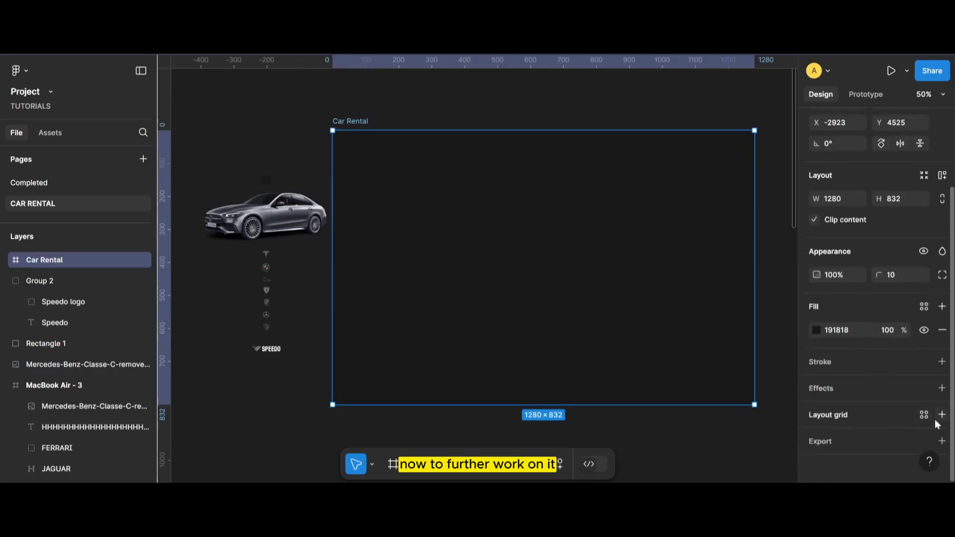
left_click(941, 414)
left_click(816, 438)
left_click_drag(747, 411, 774, 217)
left_click(726, 218)
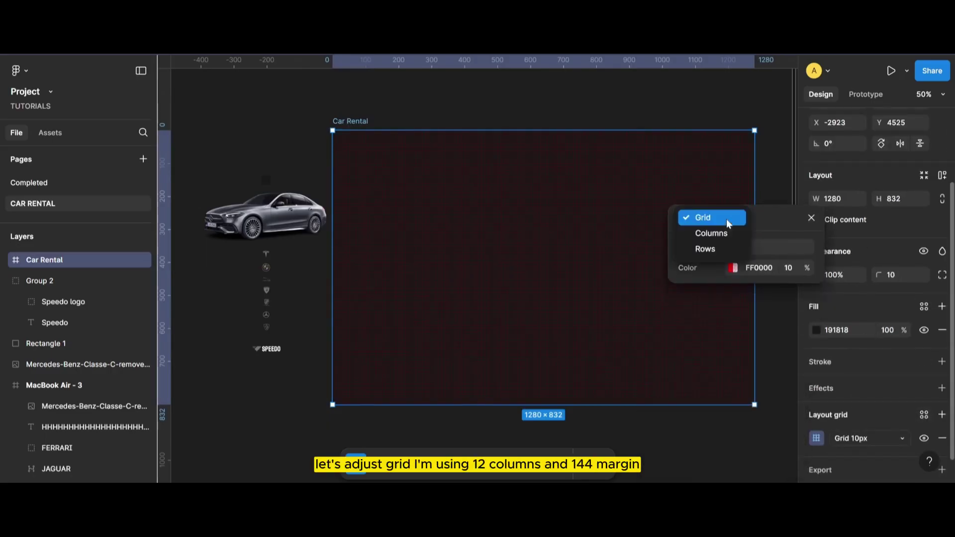
left_click(724, 233)
Set the layout grid to 12 columns with a margin of 114
left_click(733, 250)
type("1")
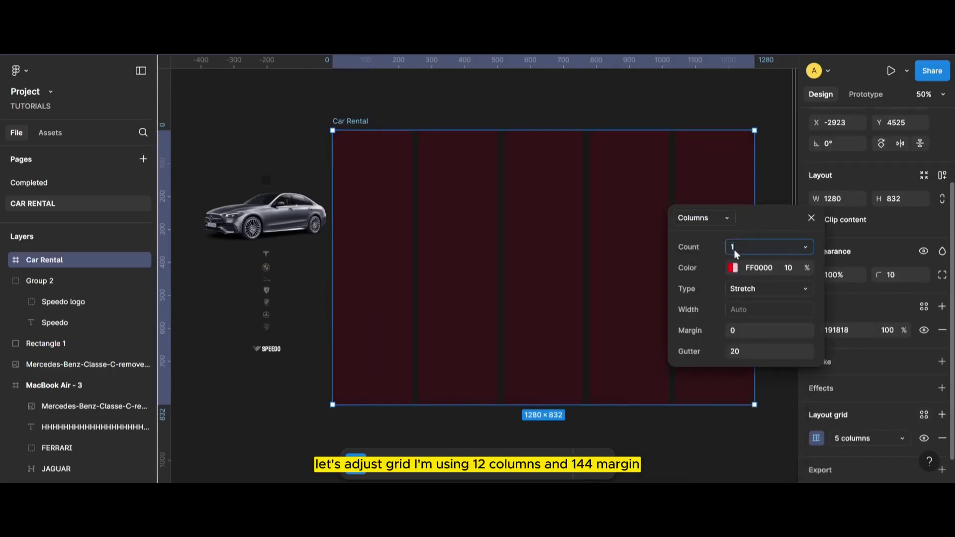
type("2")
key("Return")
left_click(749, 330)
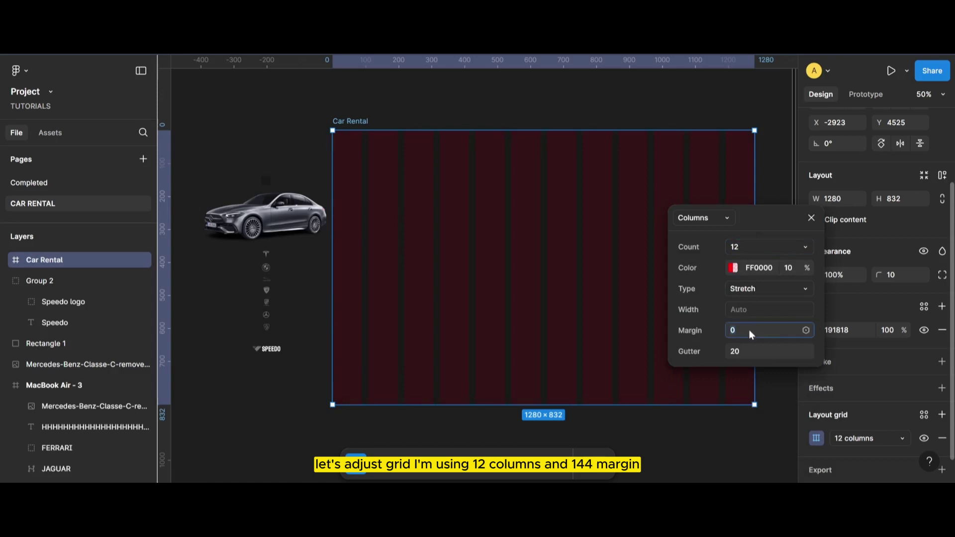
type("1")
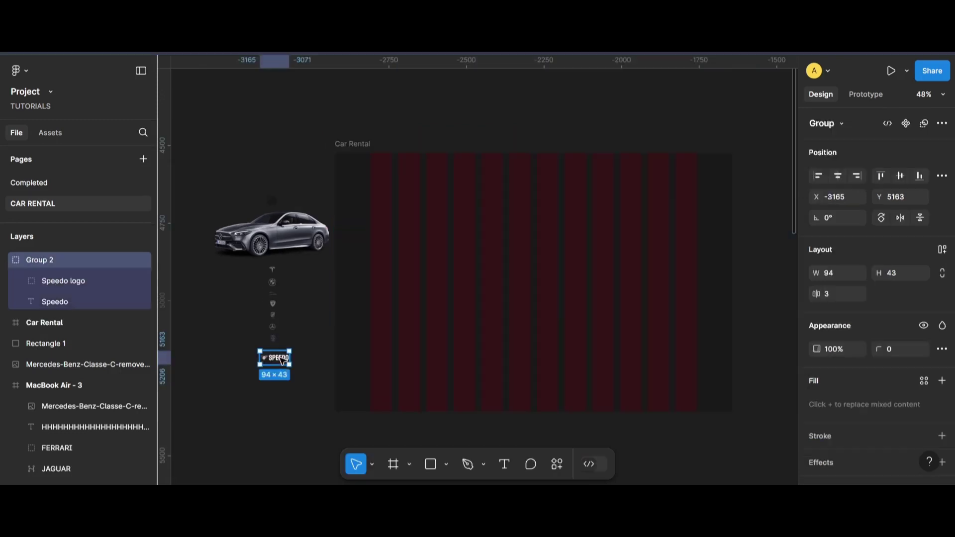
Move the Speedo logo group into the Car Rental frame at X 114, Y 23, aligned with the first grid column's left edge
left_click_drag(272, 358, 406, 168)
scroll(380, 167, "up", 5)
scroll(514, 266, "down", 5)
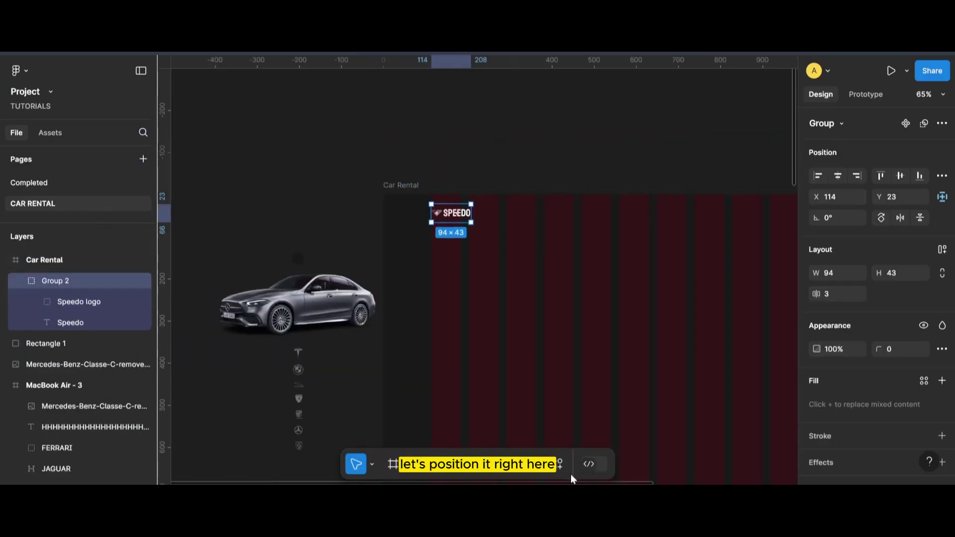
left_click(708, 367)
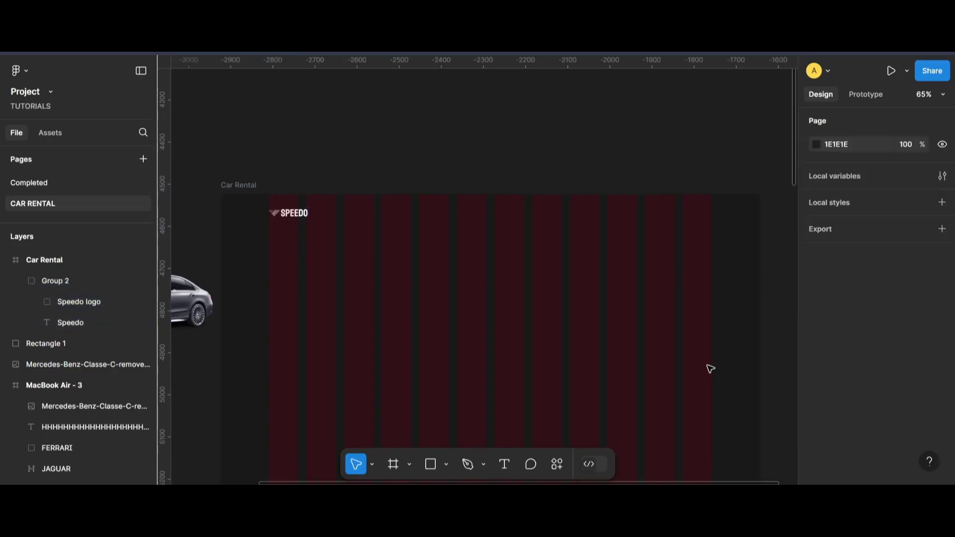
Add the text "About US" in the middle of the Car Rental frame
key("t")
left_click(494, 309)
scroll(516, 315, "up", 1)
type("A")
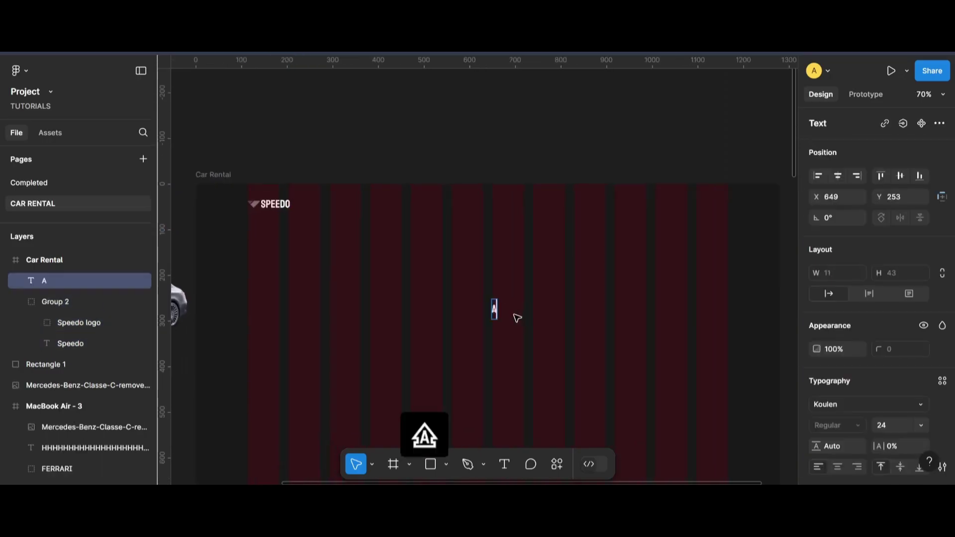
type("bout US")
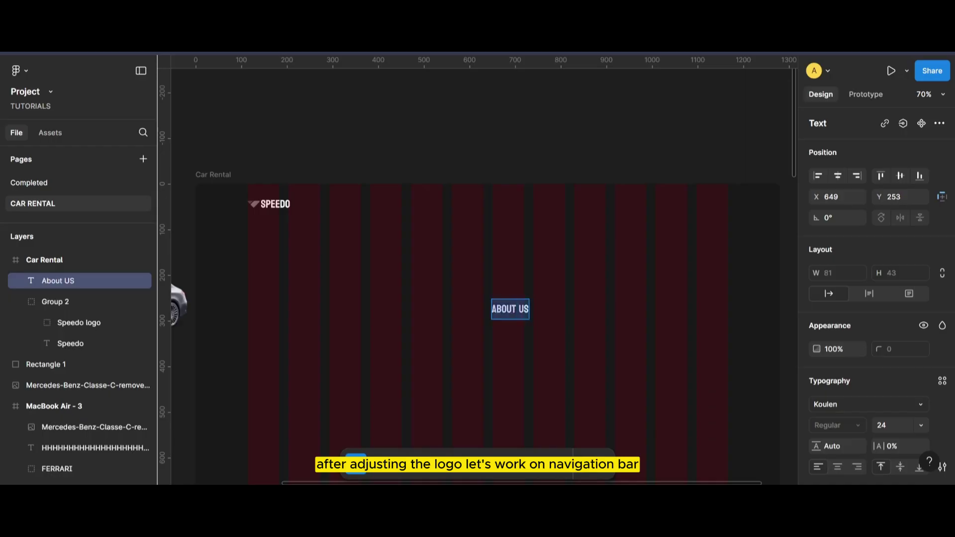
Set the new label's font to Roboto Medium and correct its wording to "About Us"
left_click(879, 405)
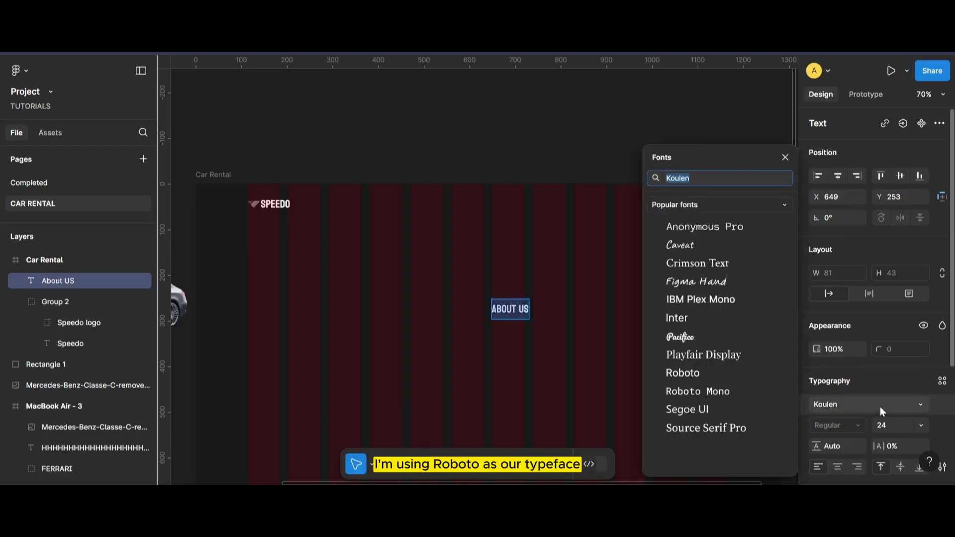
type("ROBOTO")
left_click(719, 199)
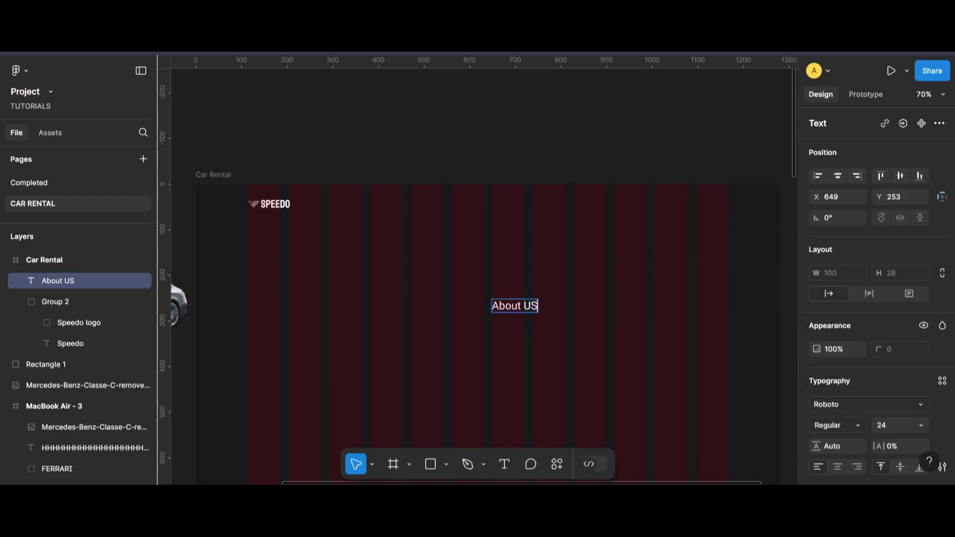
key("BackSpace")
key("ctrl+a")
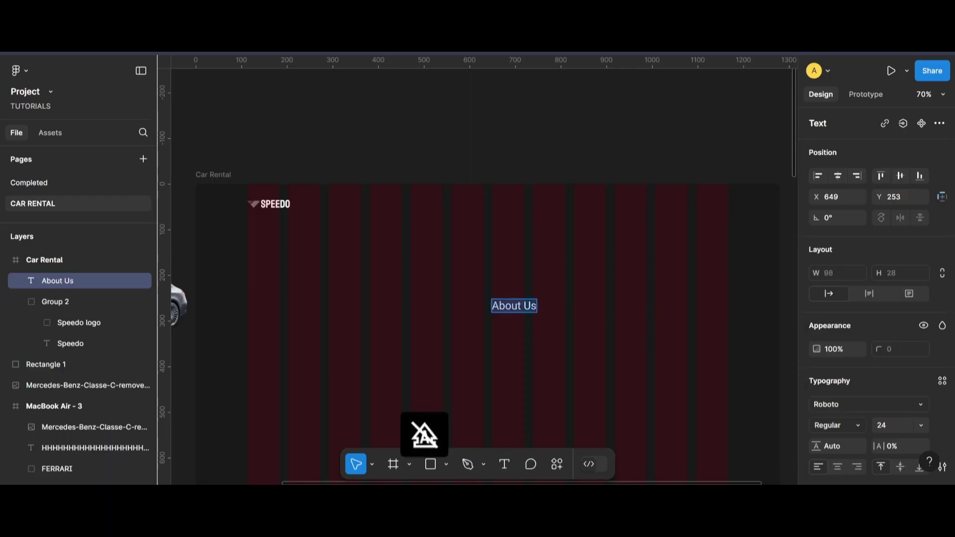
left_click(844, 422)
left_click(846, 320)
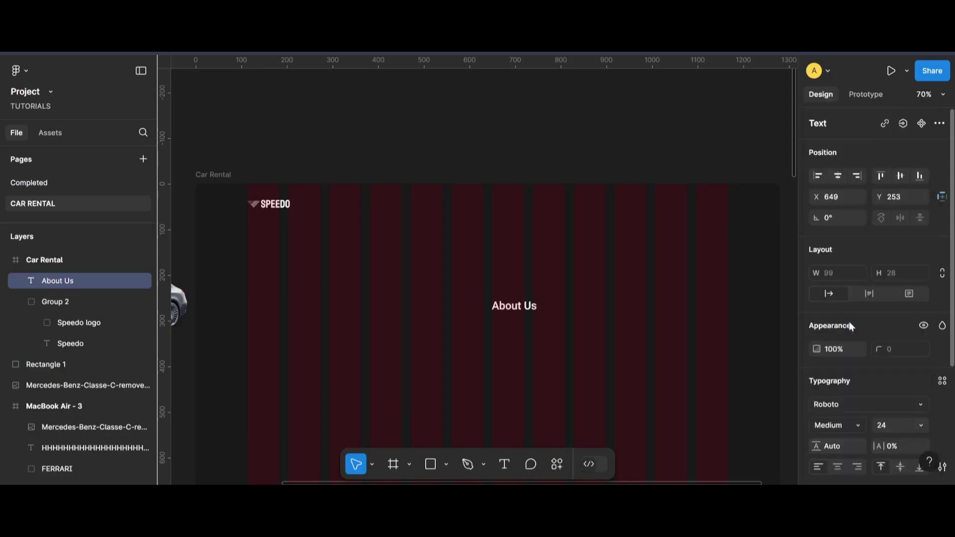
Move the About Us label up to the logo's row at about X 669, Y 37 and set its font size to 20
left_click_drag(533, 304, 542, 206)
left_click(904, 427)
type("22")
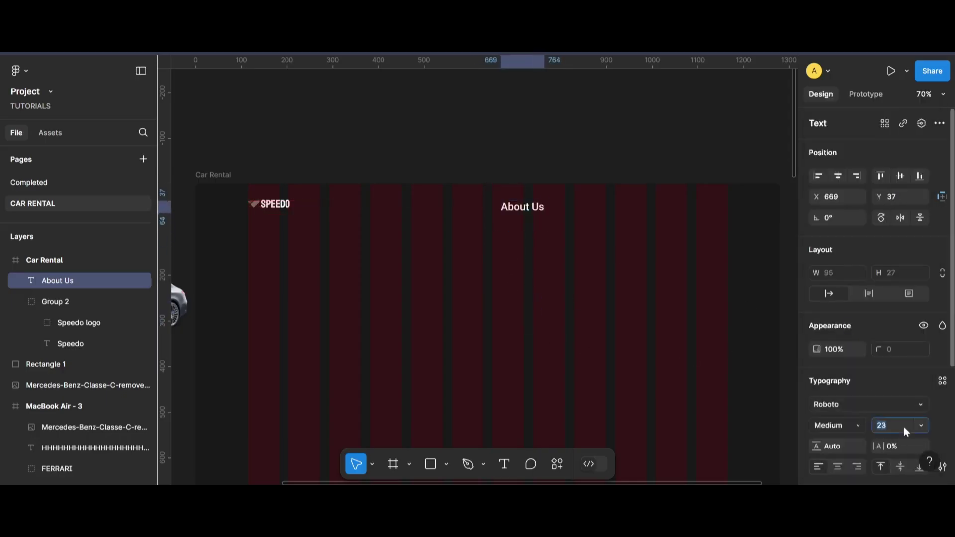
key("Return")
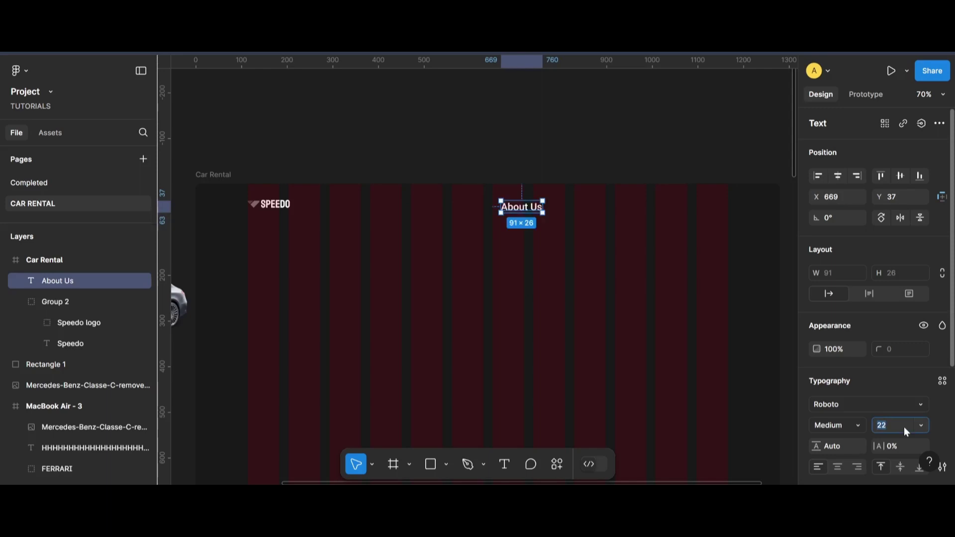
type("20")
key("Return")
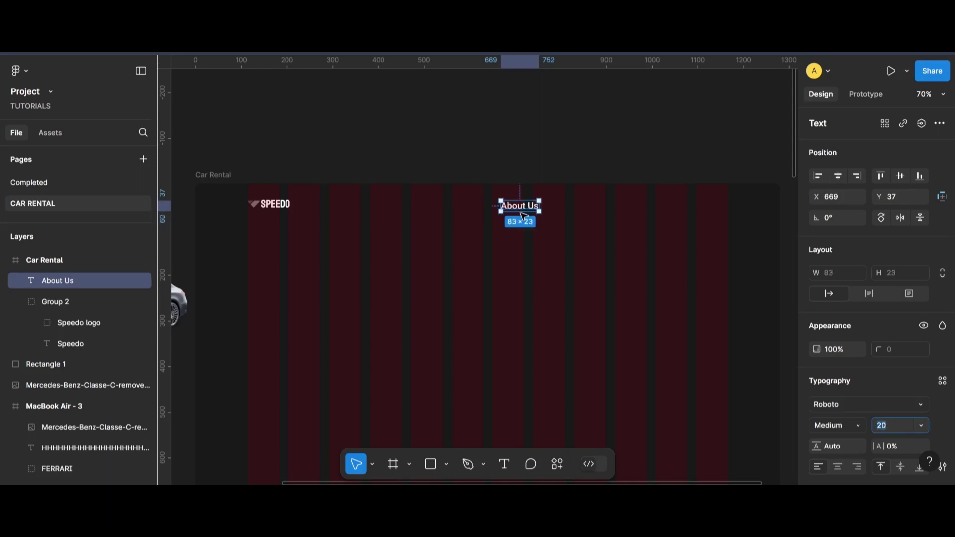
Duplicate the About Us label to its right, retitle the copy "Cars", and apply auto layout to both labels
left_click_drag(524, 216, 576, 213)
double_click(575, 212)
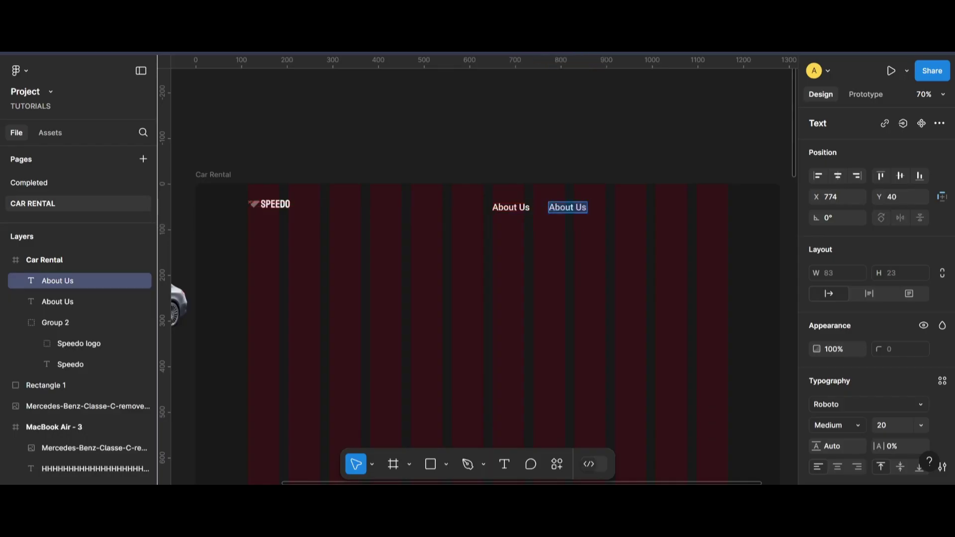
type("Cars")
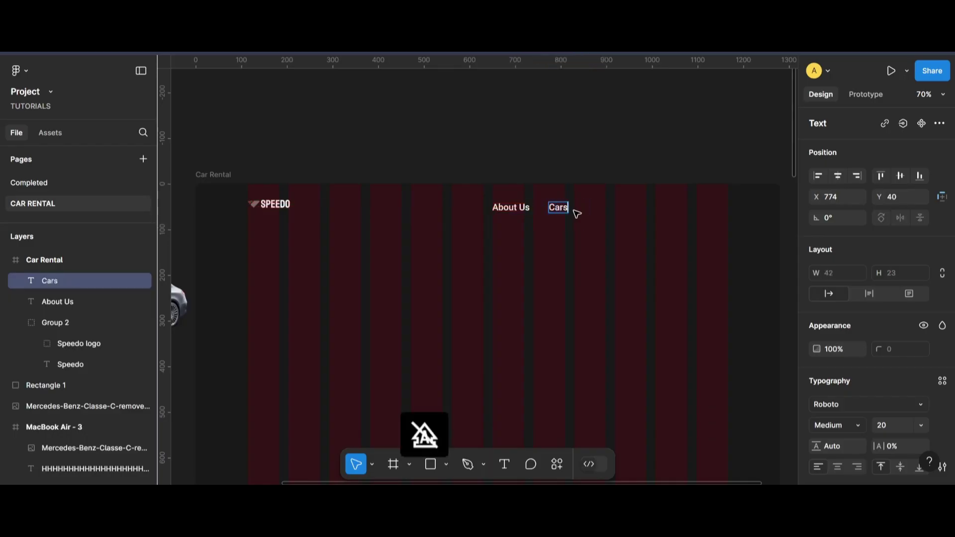
key("Escape")
left_click(526, 211, "shift")
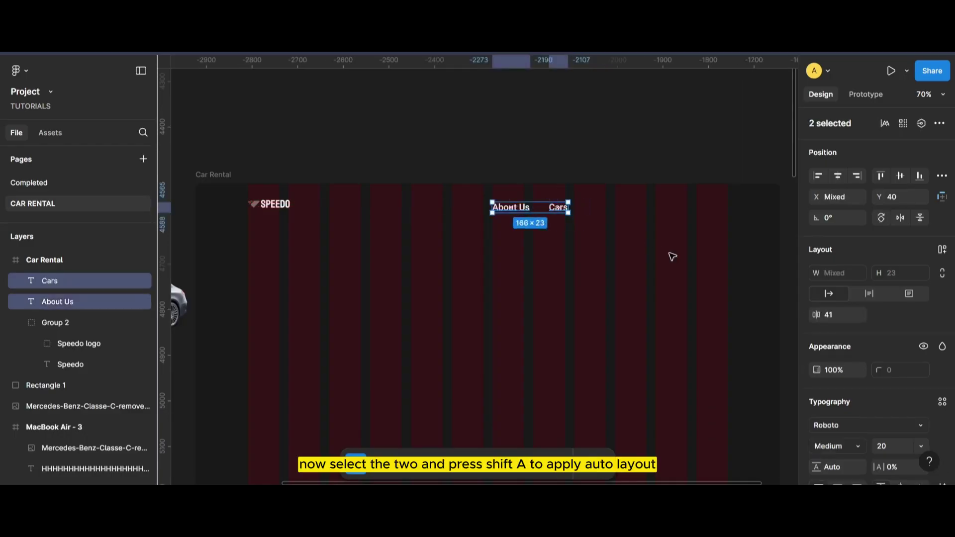
key("shift+a")
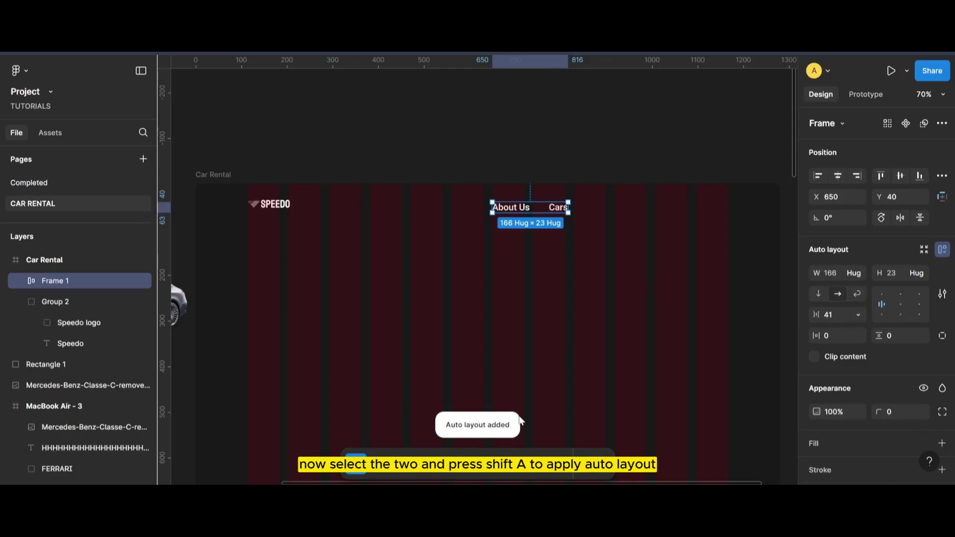
Duplicate the Cars label inside the auto layout and change the copy's text to "Help"
left_click(558, 207)
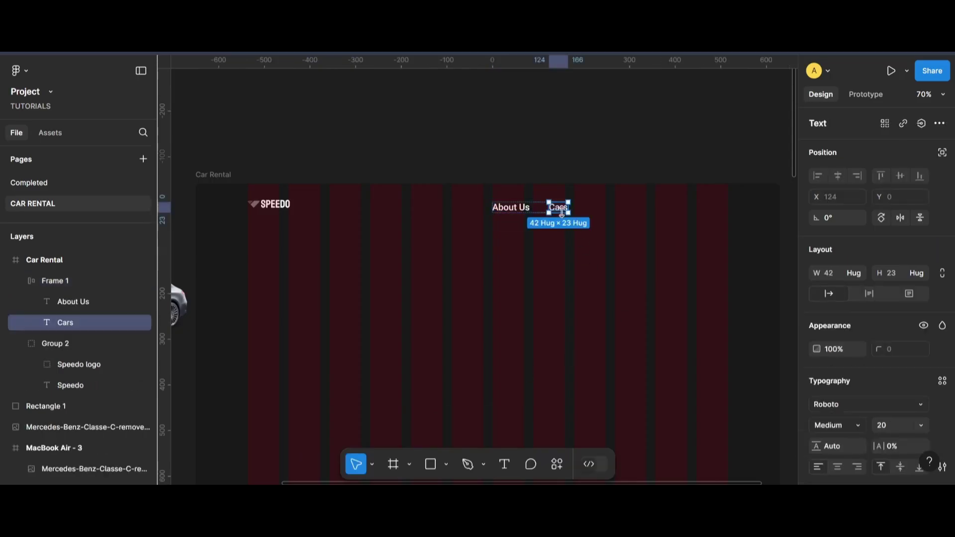
key("ctrl+d")
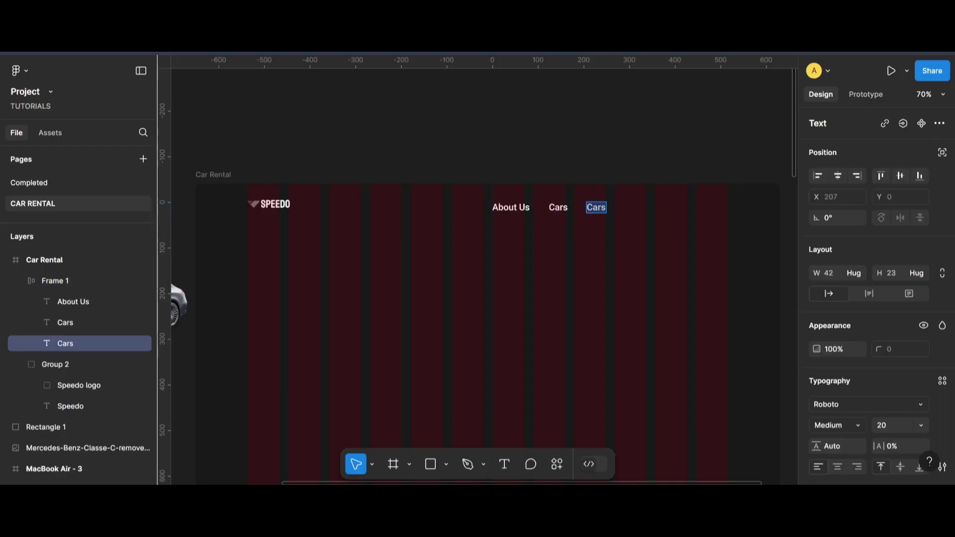
type("He")
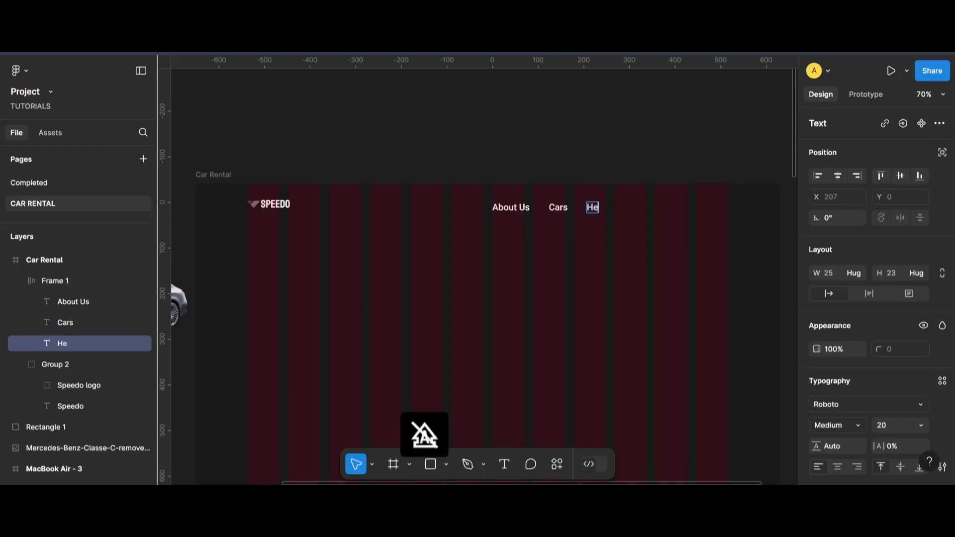
type("lp")
key("Escape")
Duplicate the Help label inside the auto layout and change the copy's text to "Contact"
key("Return")
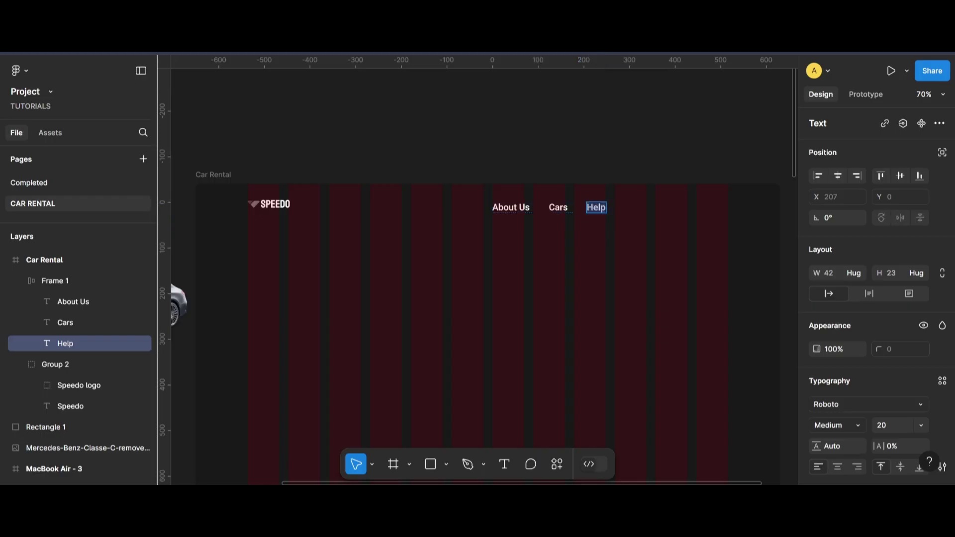
key("Caps_Lock")
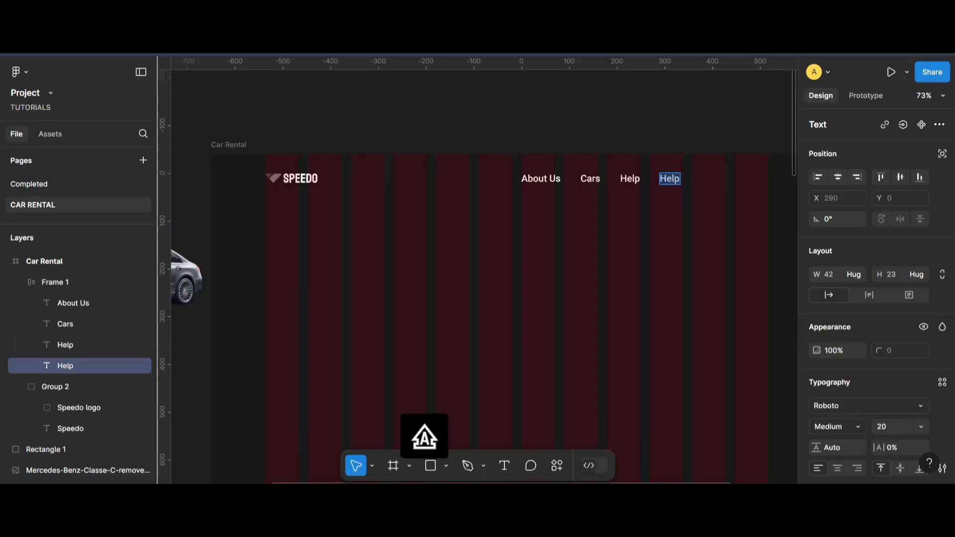
type("C")
key("Caps_Lock")
type("ontact")
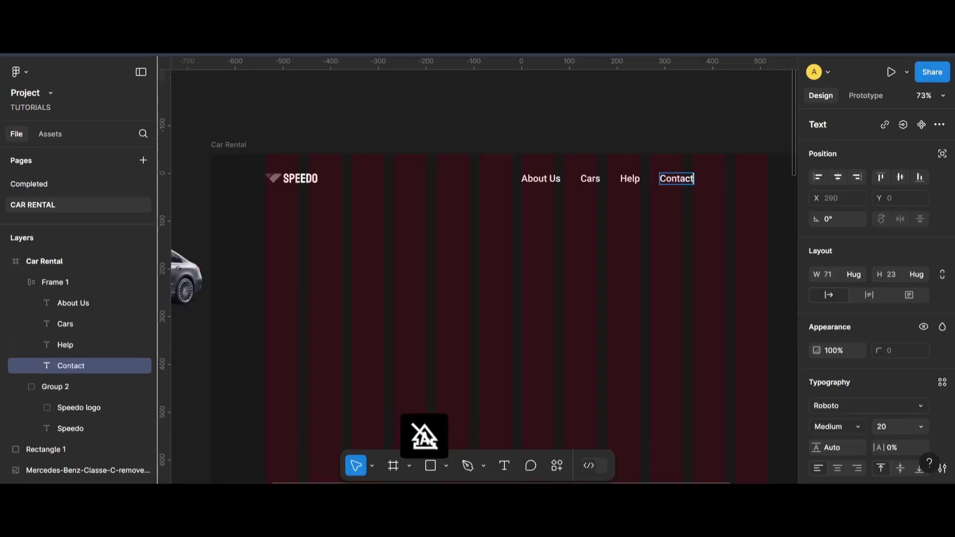
type(" U")
key("BackSpace")
key("BackSpace")
key("BackSpace")
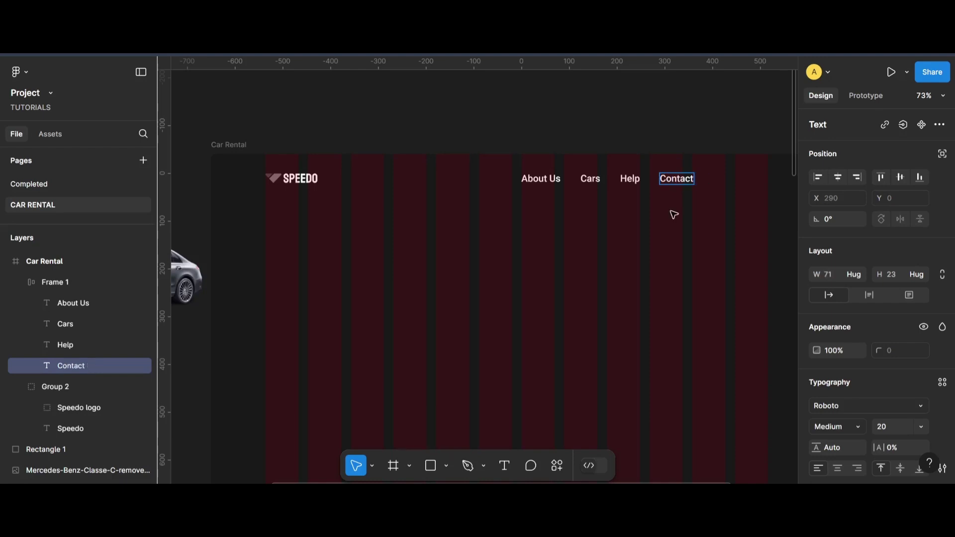
key("Escape")
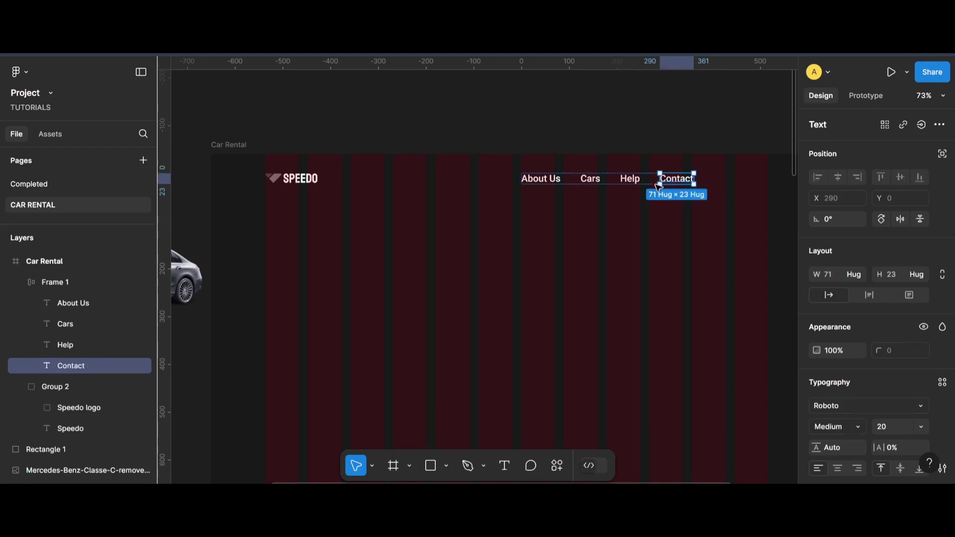
Set the spacing between the navigation labels to 40 and move the whole group left along the logo's row
key("Escape")
scroll(641, 343, "down", 2)
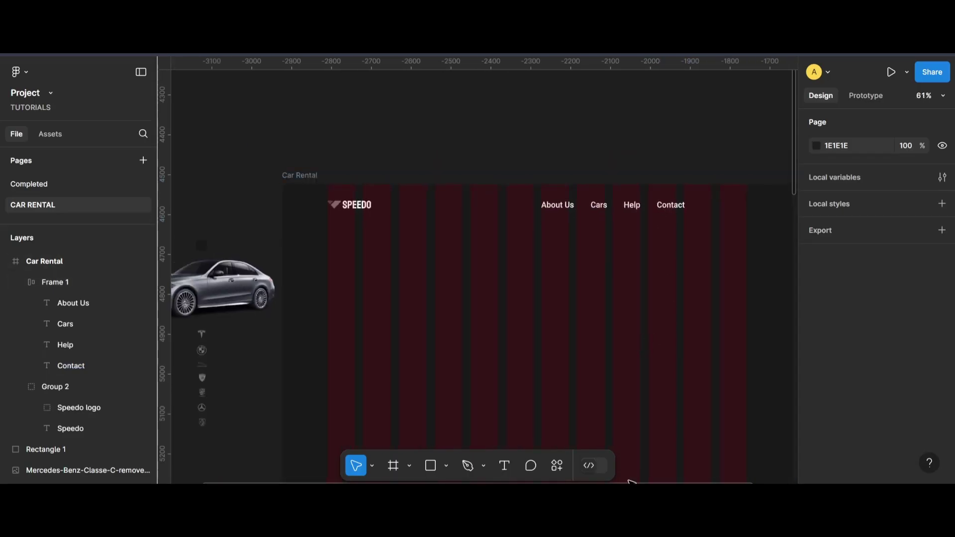
left_click_drag(629, 485, 662, 484)
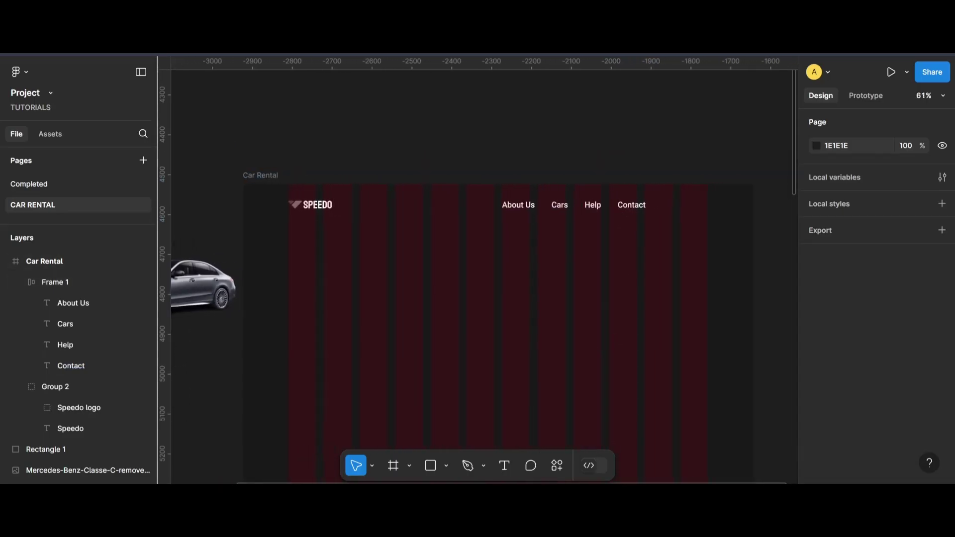
left_click(590, 208)
scroll(860, 371, "down", 3)
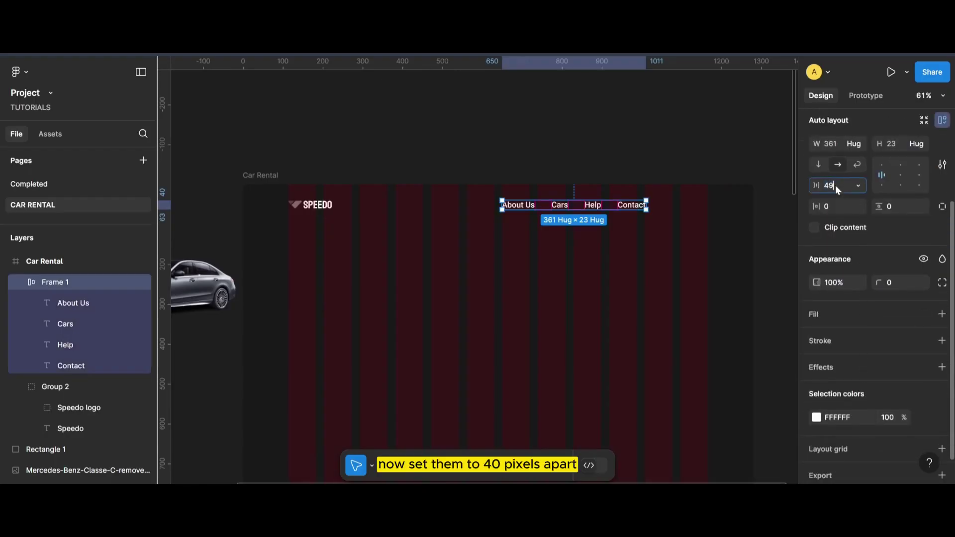
type("0")
key("Return")
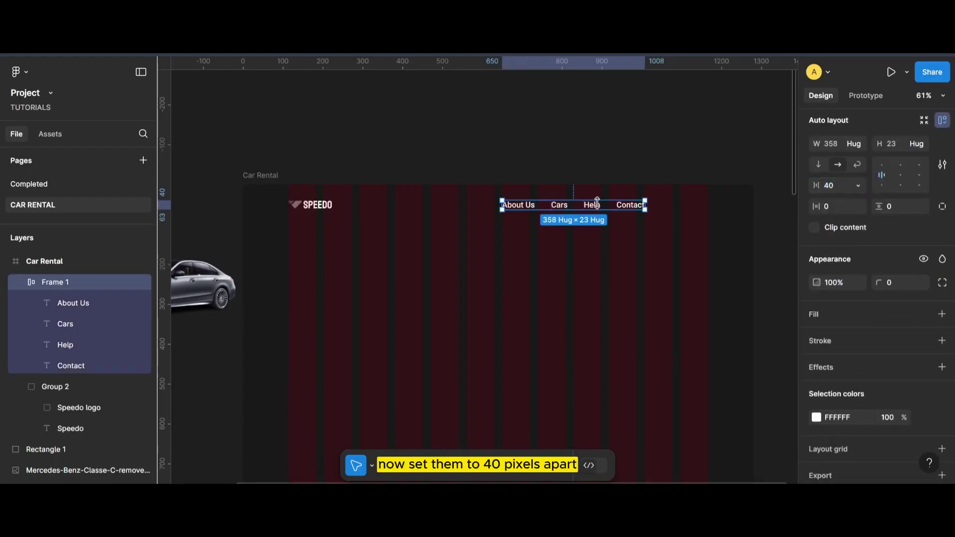
left_click_drag(591, 207, 571, 208)
left_click(711, 265)
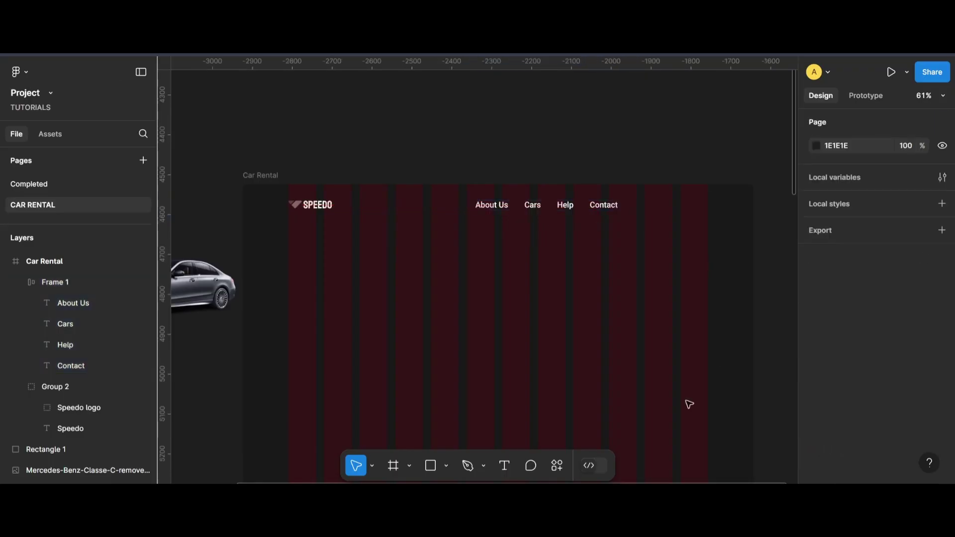
Add a "Download App" text label in the empty area below the navigation labels
left_click(501, 466)
left_click(513, 323)
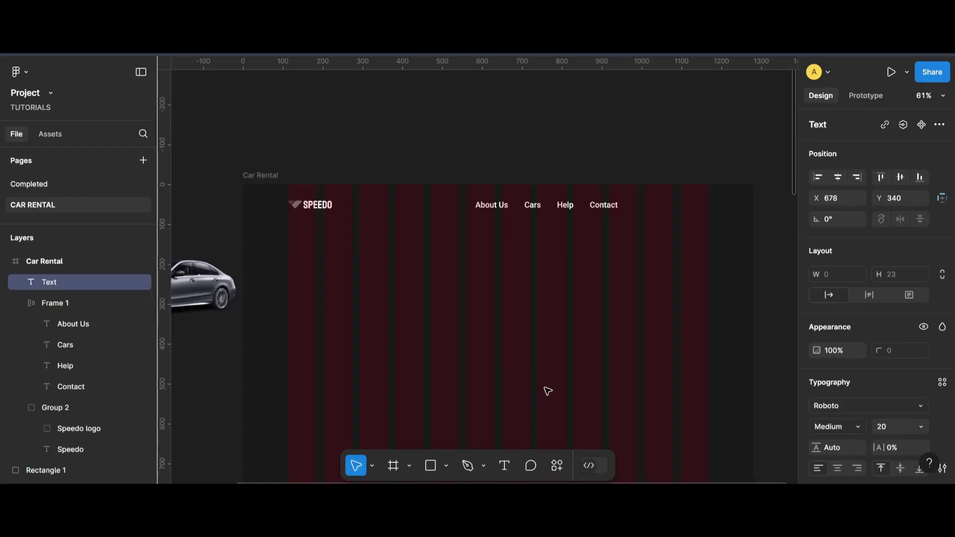
scroll(539, 397, "up", 3)
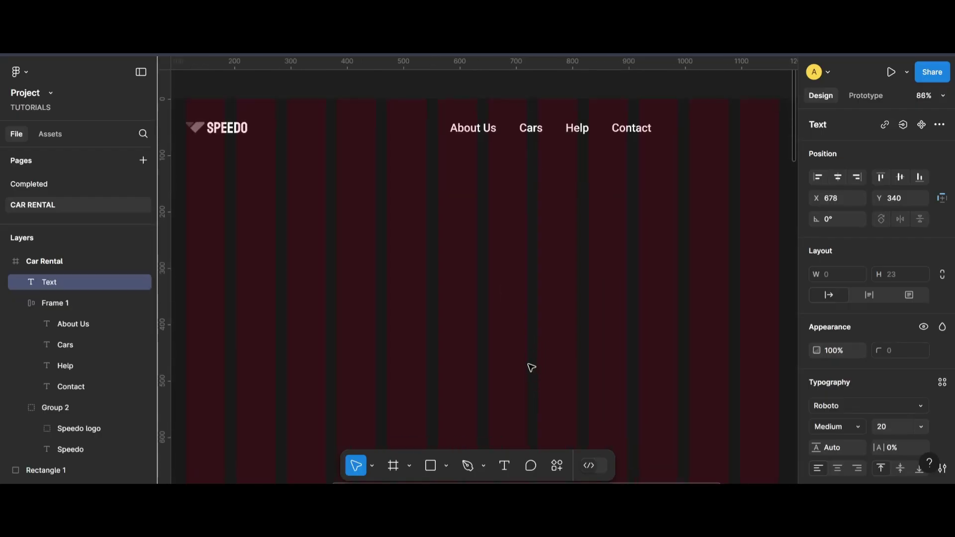
type("Do")
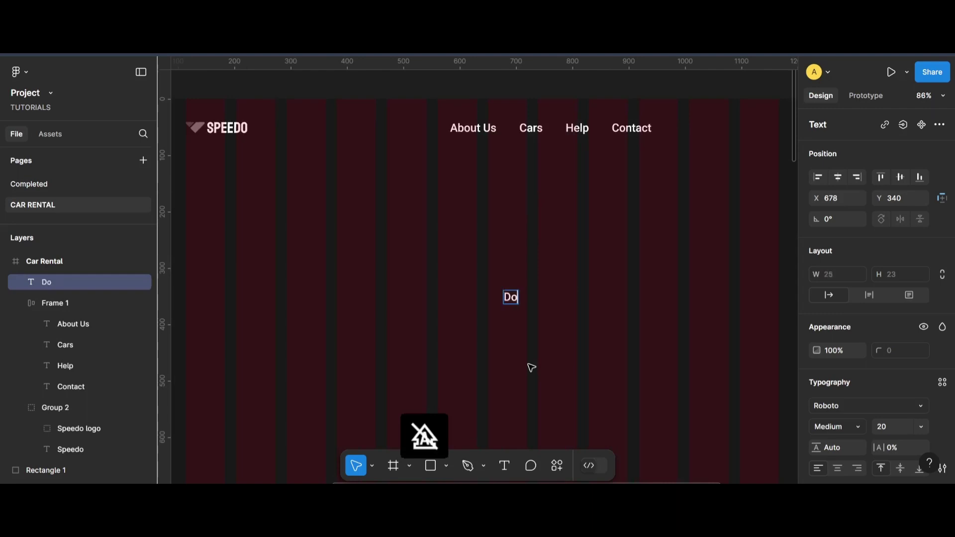
type("e")
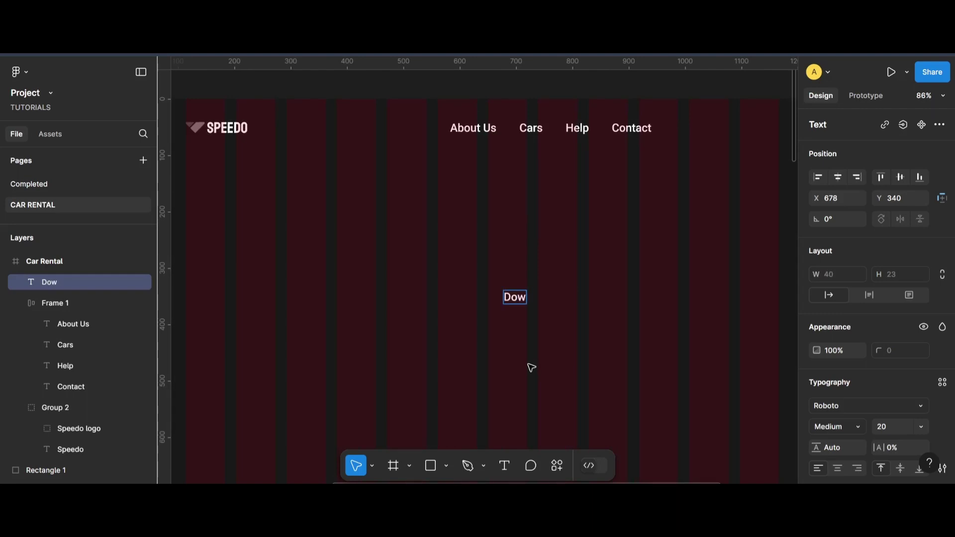
type("nload APP")
key("BackSpace")
key("BackSpace")
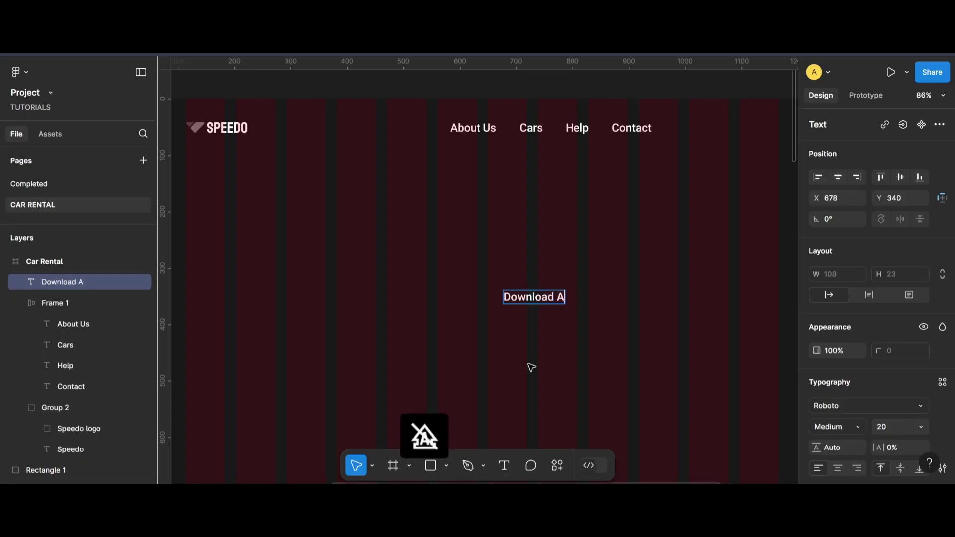
type("pp")
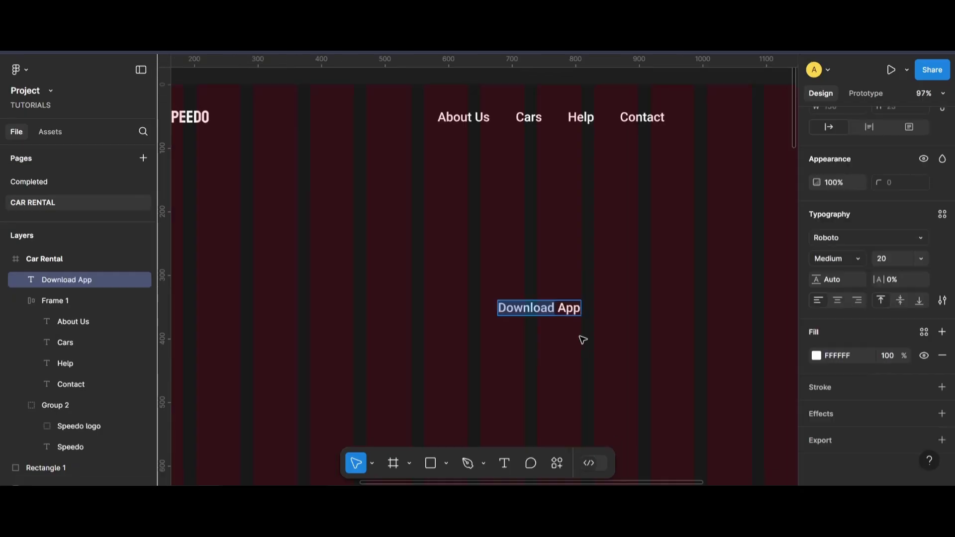
left_click(581, 336)
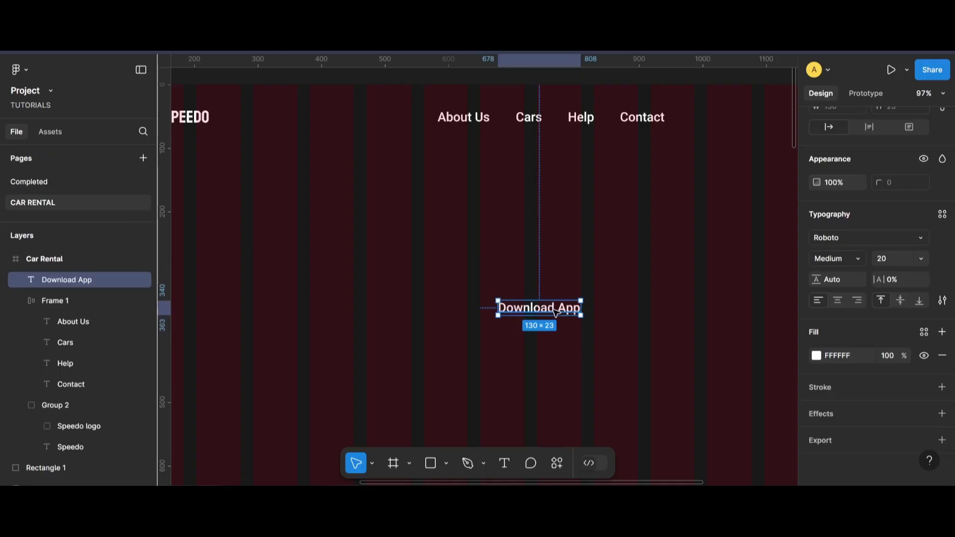
Wrap the Download App label in an auto layout frame and give the frame a black 000000 fill
key("shift+a")
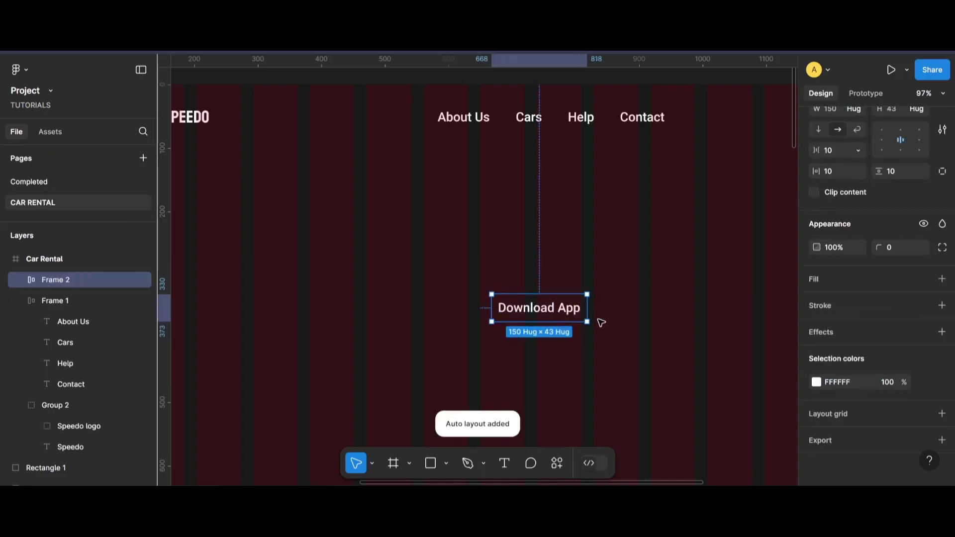
left_click(942, 279)
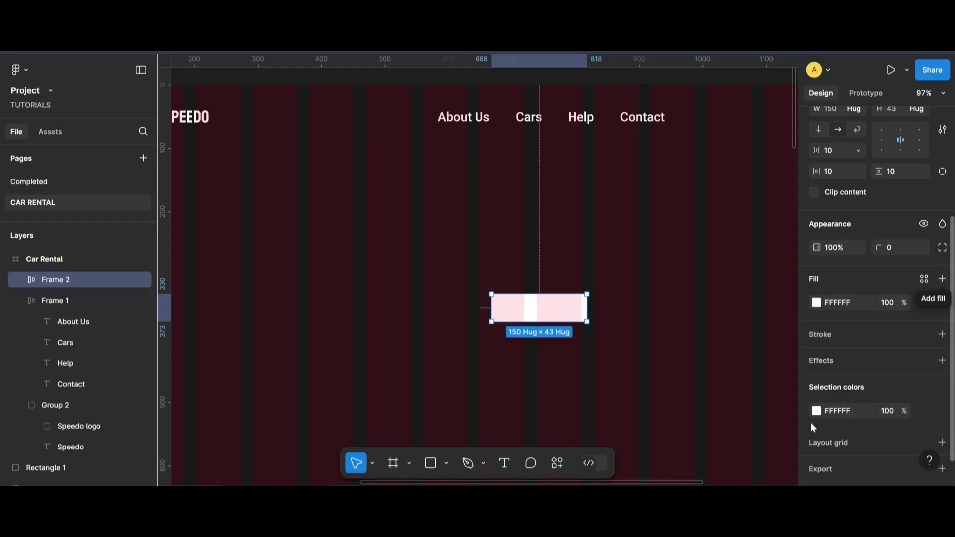
left_click(816, 302)
left_click_drag(729, 279, 642, 354)
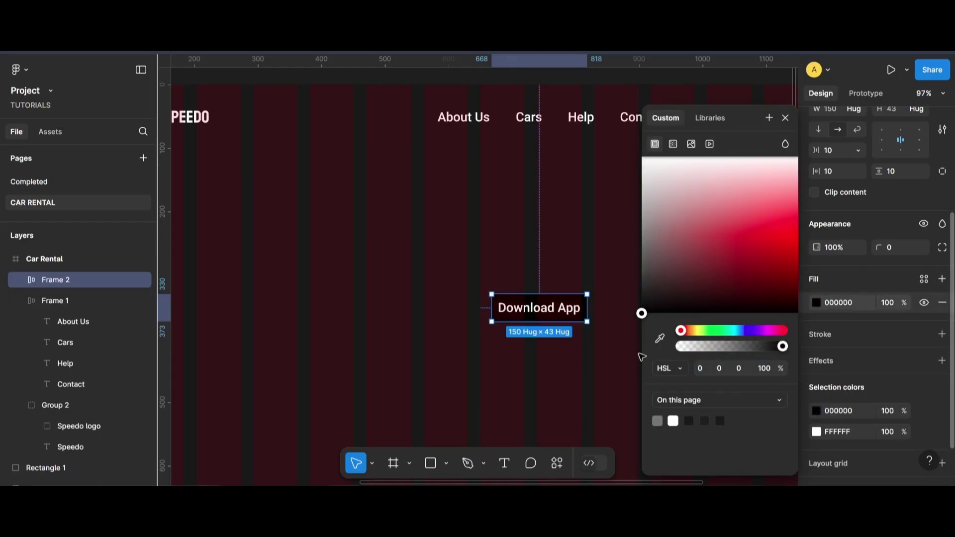
Set the Download App button's corner radius to 6
left_click(891, 249)
key("Up")
key("Up")
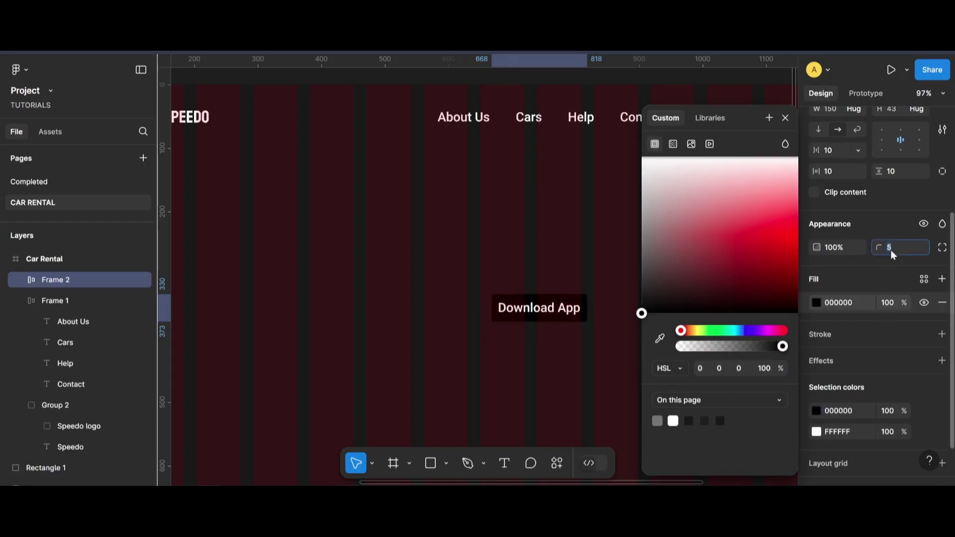
key("Up")
left_click(783, 119)
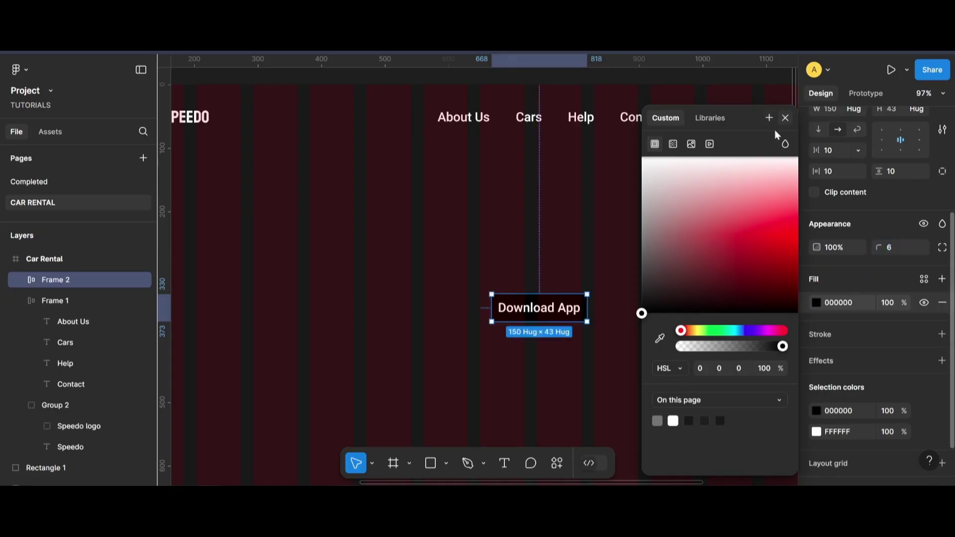
left_click(672, 267)
Move the Download App button to the end of the navigation row, at X 1016, Y 30
scroll(576, 301, "down", 3)
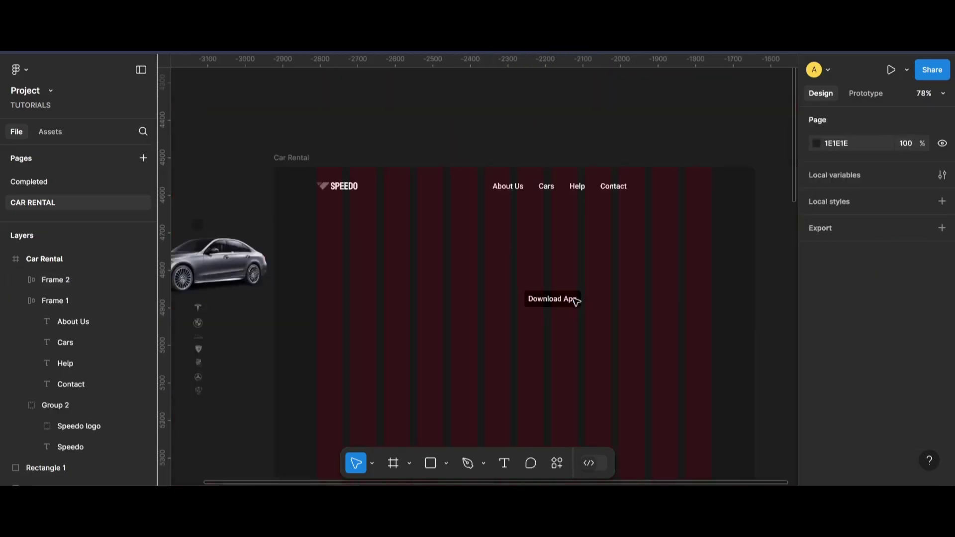
left_click_drag(567, 302, 695, 190)
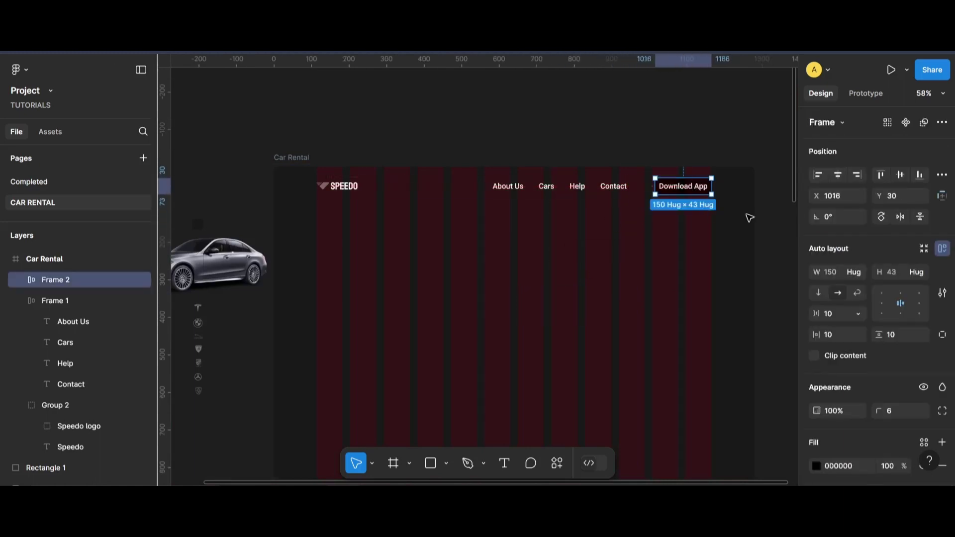
left_click(765, 233)
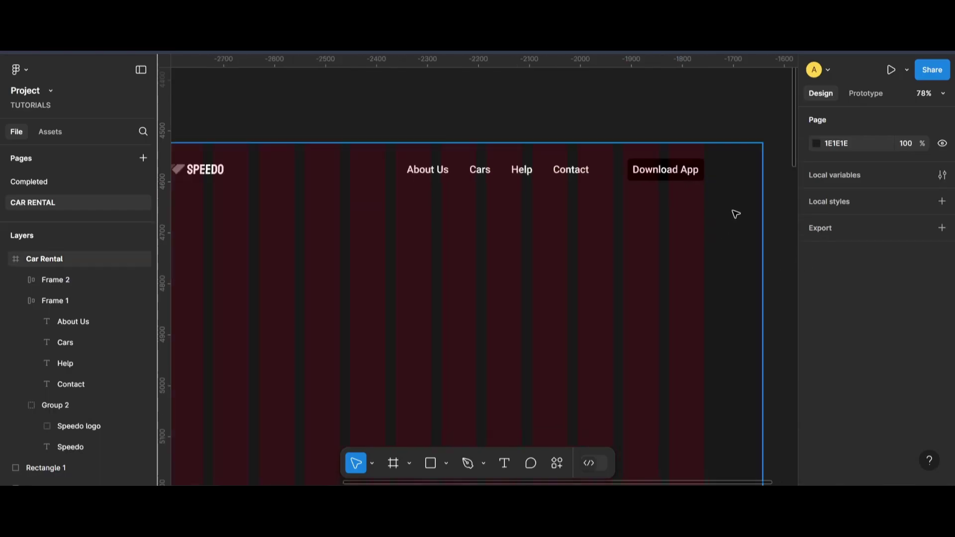
Reduce the Download App button's corner radius to 2
scroll(731, 214, "up", 5)
left_click(652, 154)
double_click(652, 154)
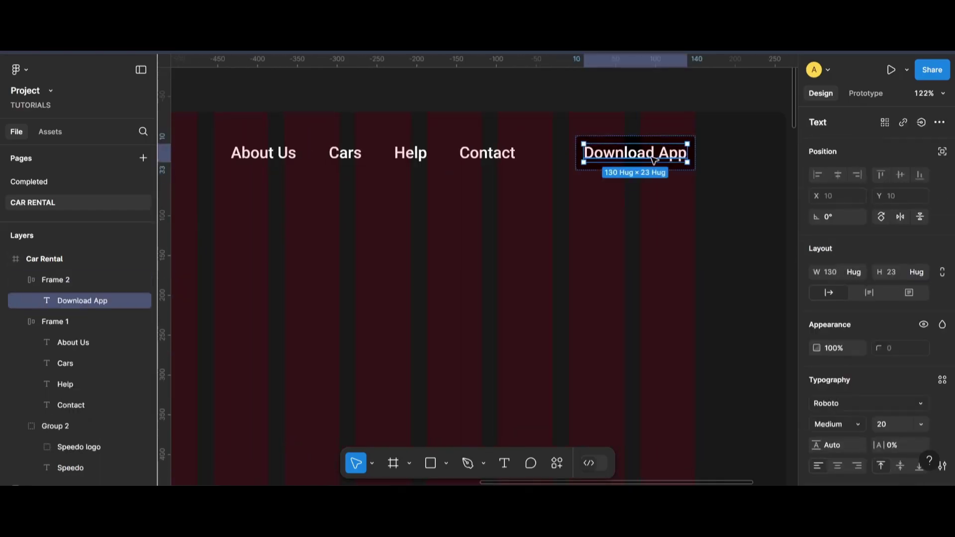
left_click(483, 158)
left_click(646, 158)
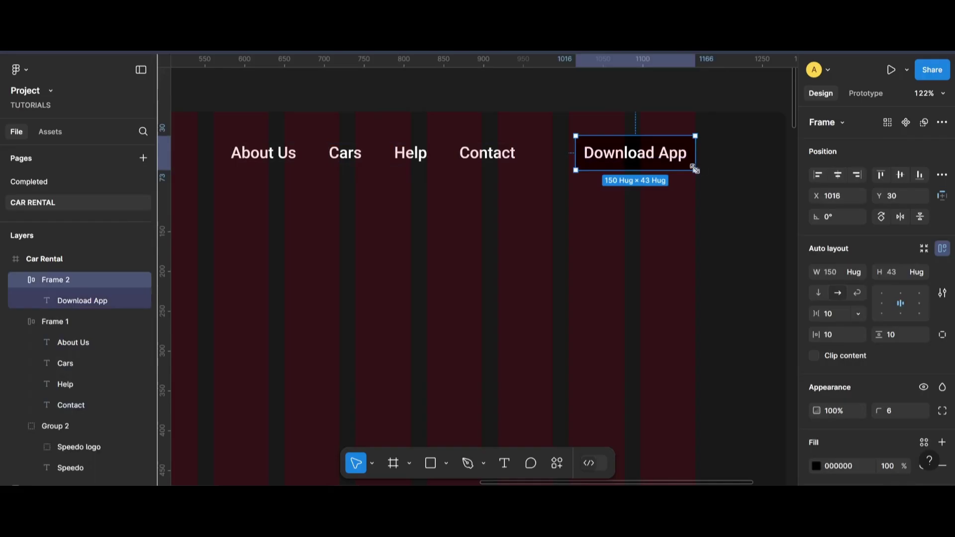
scroll(694, 169, "up", 3)
left_click(735, 175)
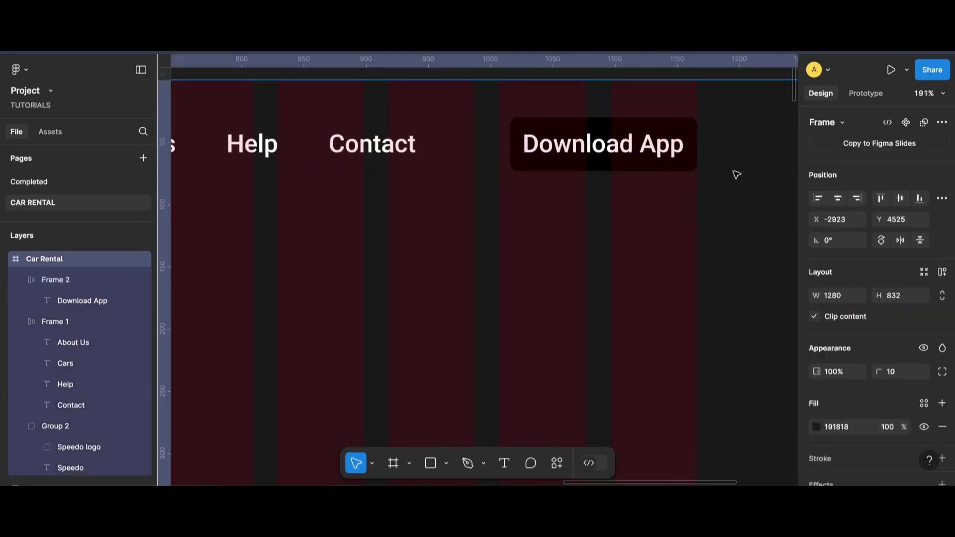
left_click(626, 172)
key("Down")
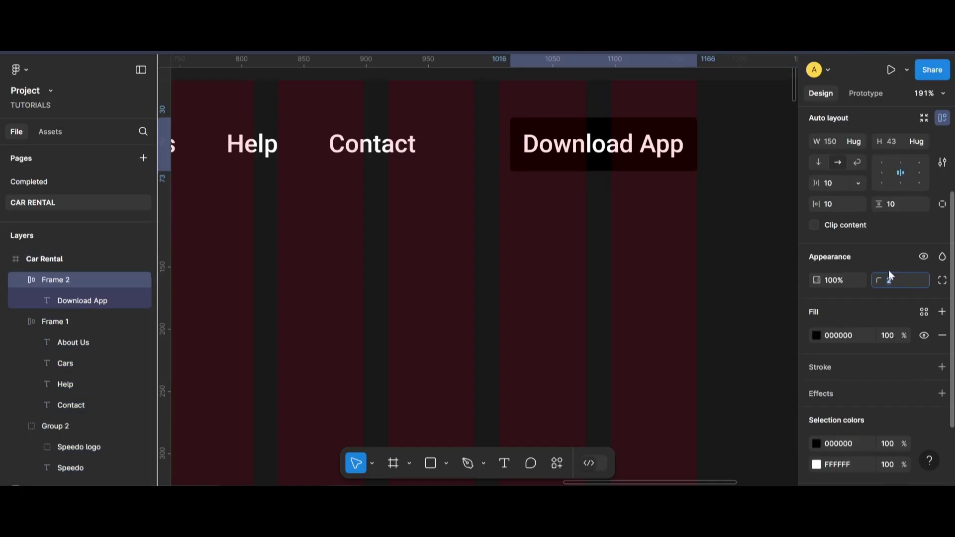
left_click(759, 283)
Hide the column grid of the Car Rental frame
scroll(539, 241, "down", 5)
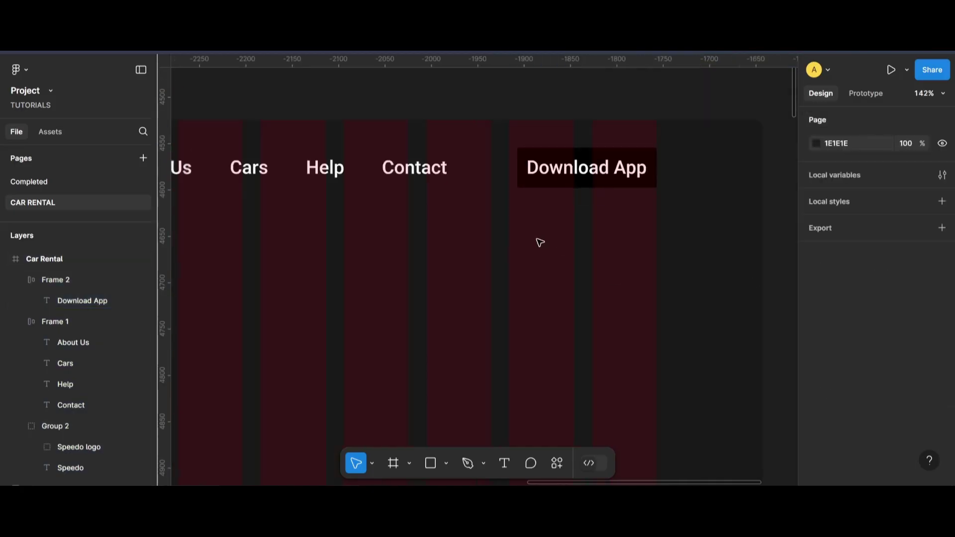
left_click_drag(617, 484, 578, 484)
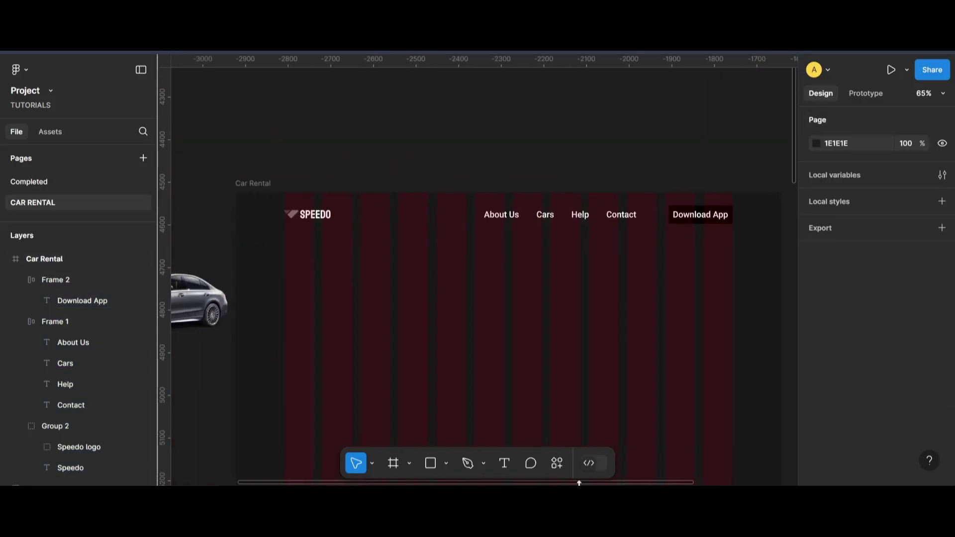
scroll(706, 373, "down", 1)
scroll(724, 378, "down", 1)
scroll(727, 480, "right", 2)
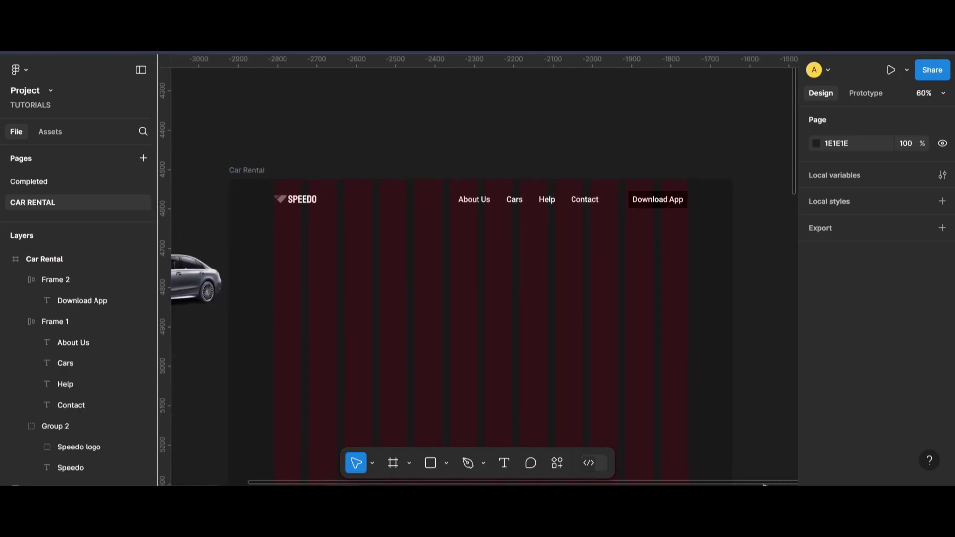
scroll(693, 386, "down", 4)
left_click(260, 84)
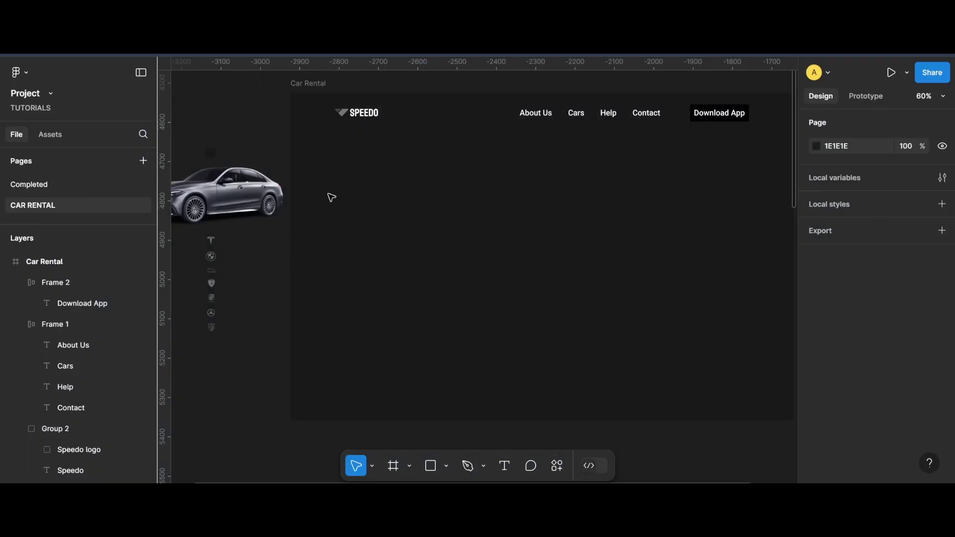
Duplicate the Mercedes car image into the Car Rental frame and enlarge the copy to about 1603 × 585
left_click(237, 197)
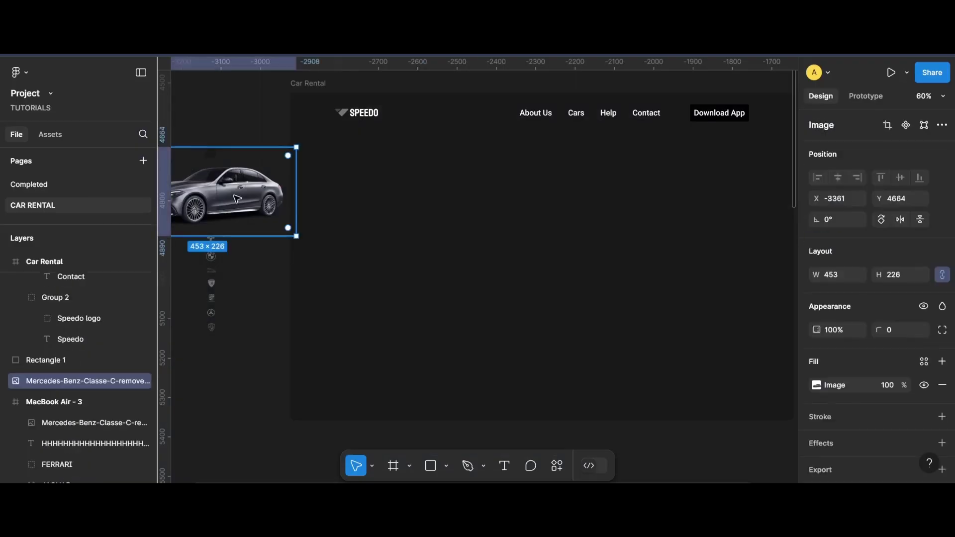
left_click_drag(237, 196, 498, 257)
left_click_drag(611, 294, 731, 398)
left_click_drag(386, 387, 289, 430)
left_click_drag(547, 343, 556, 320)
left_click_drag(758, 409, 764, 414)
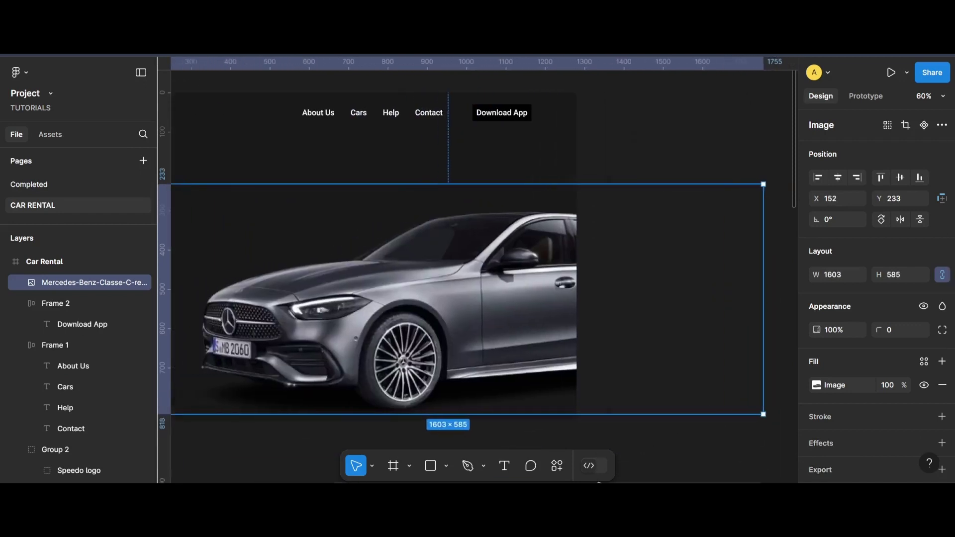
Scale the car image down to about 1313 × 479 and place it below the navigation at about X 309, Y 189
scroll(599, 480, "left", 2)
left_click_drag(525, 300, 498, 256)
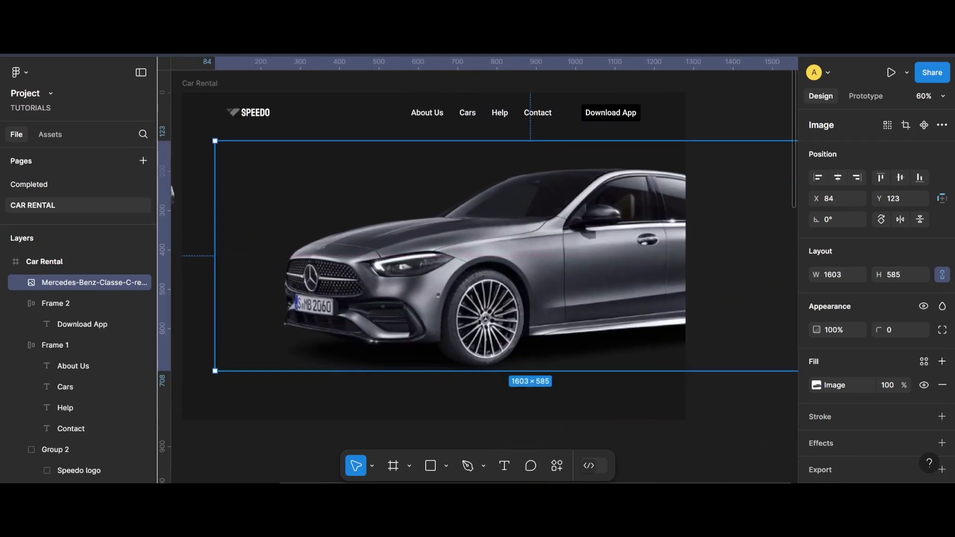
scroll(296, 140, "left", 2)
left_click_drag(282, 139, 459, 228)
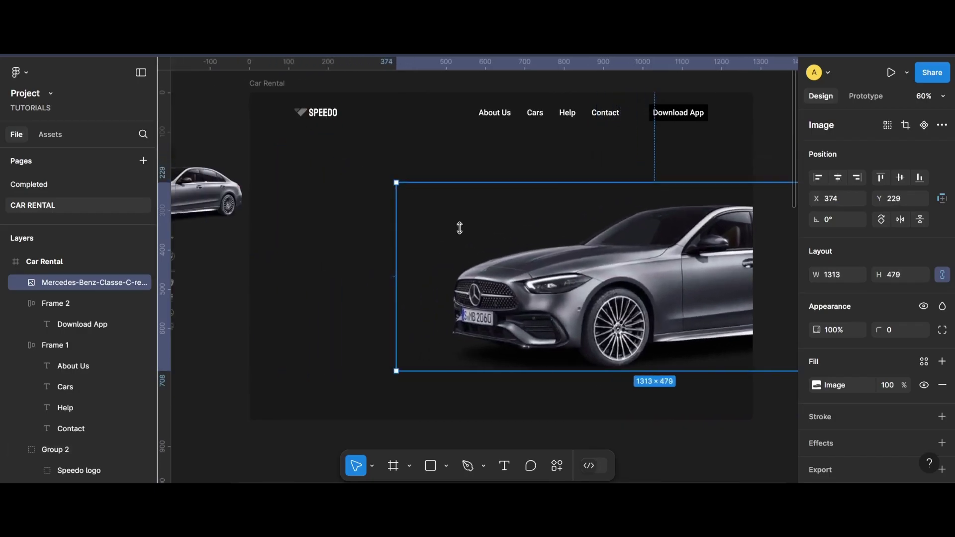
left_click_drag(628, 320, 602, 304)
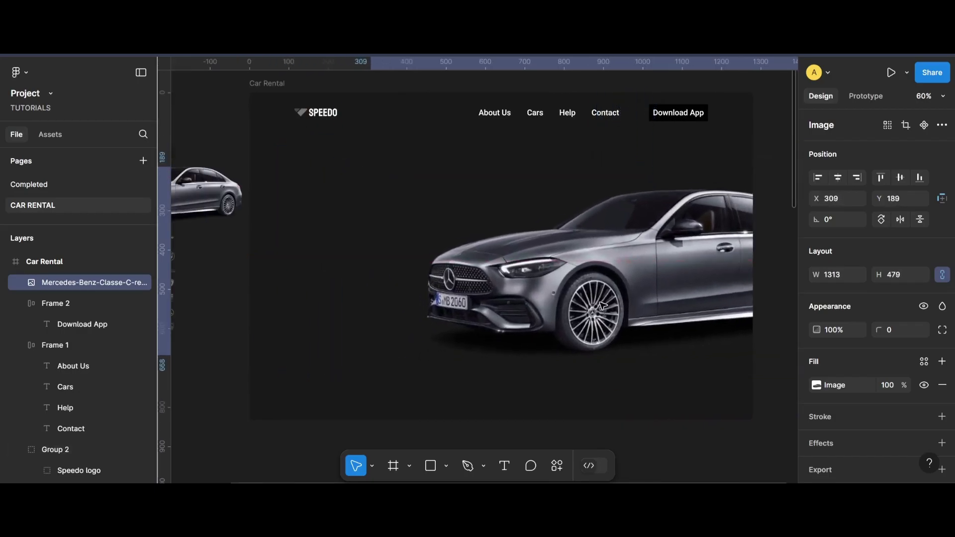
Show the column grid of the Car Rental frame again
left_click(279, 83)
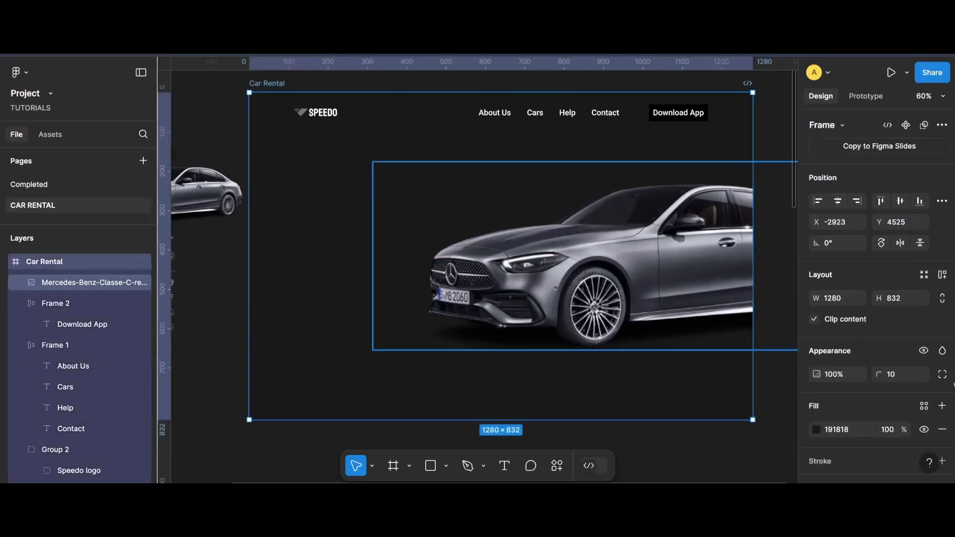
scroll(916, 413, "down", 5)
left_click(923, 412)
Move the large car image out of the Car Rental frame so it overlaps the right edge, at X -2545, Y 4736
left_click_drag(726, 264, 751, 290)
left_click(738, 288)
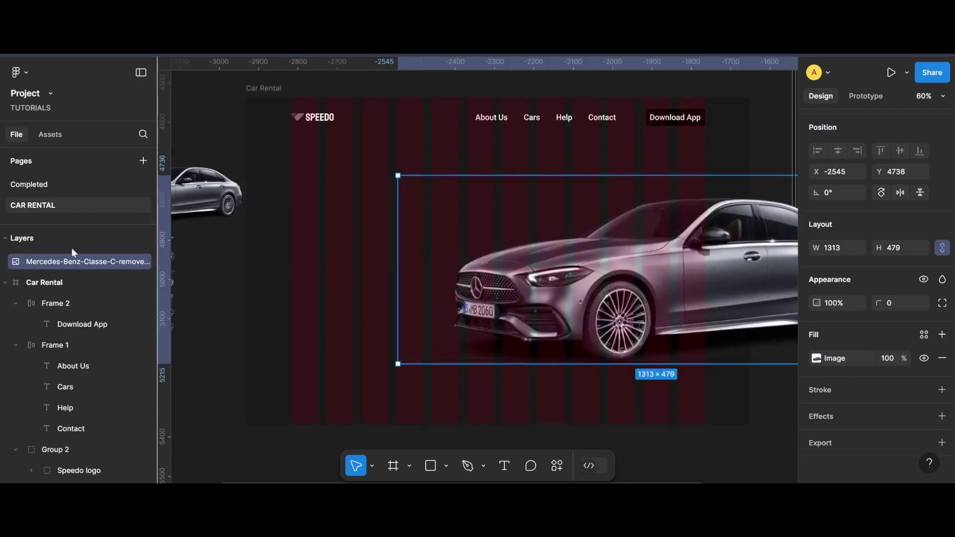
Move the large car image layer back inside the Car Rental frame, into the logo group
left_click_drag(72, 260, 67, 458)
left_click(771, 405)
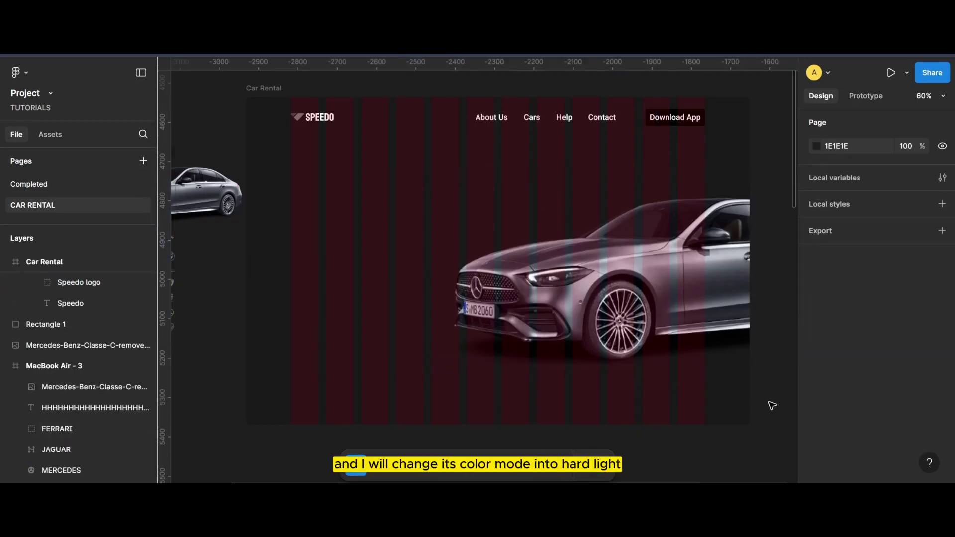
Give the group containing the car image the Hard light blend mode and 50% opacity
left_click(724, 293)
left_click(941, 306)
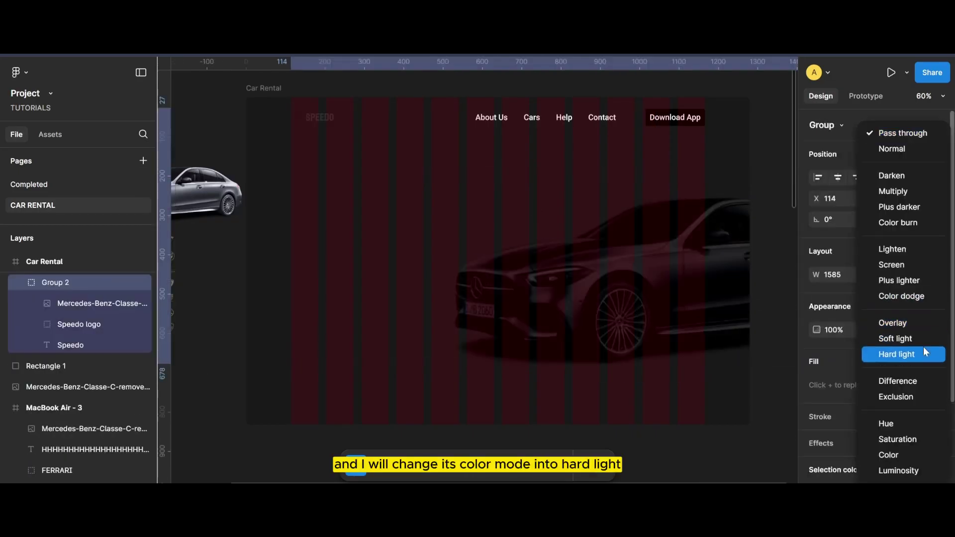
left_click(923, 351)
left_click(836, 330)
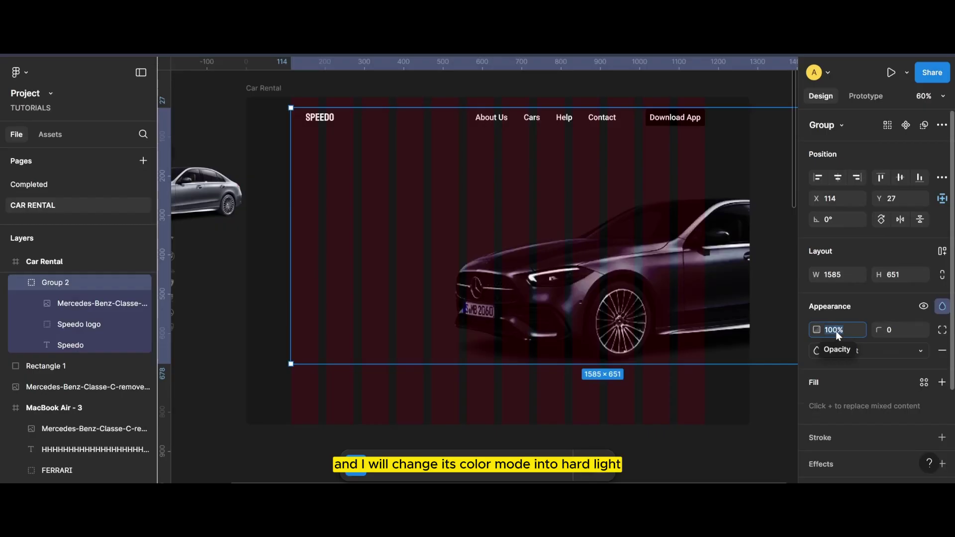
type("50")
key("Return")
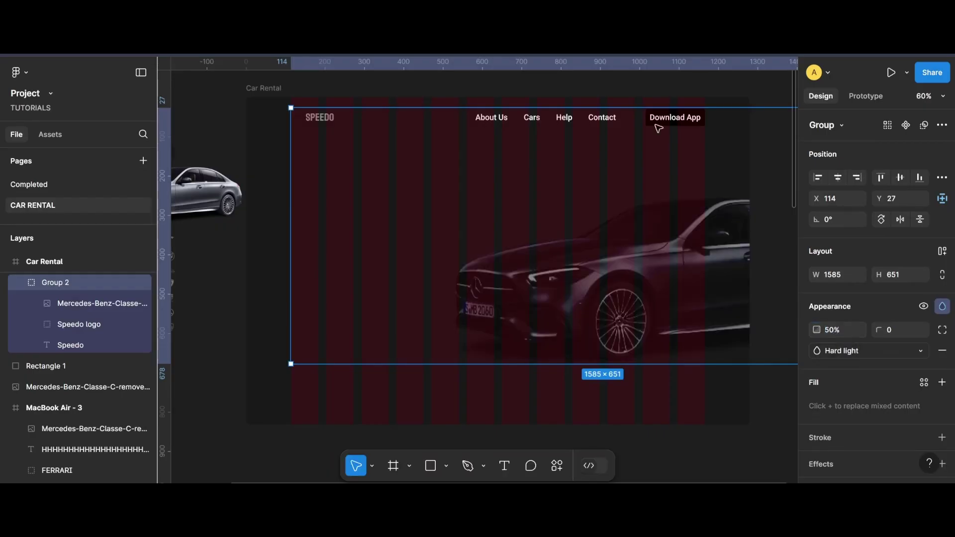
Add a heading at font size 30 below the logo in the Car Rental frame: "Elevate your Driving Experience with finest Vehicles available today"
left_click(253, 88)
scroll(907, 342, "down", 3)
scroll(910, 358, "down", 2)
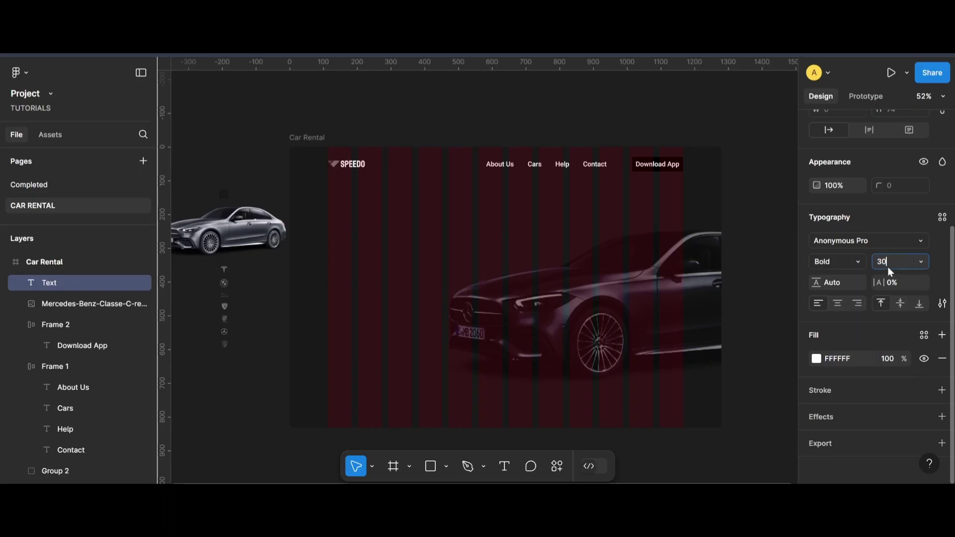
key("Return")
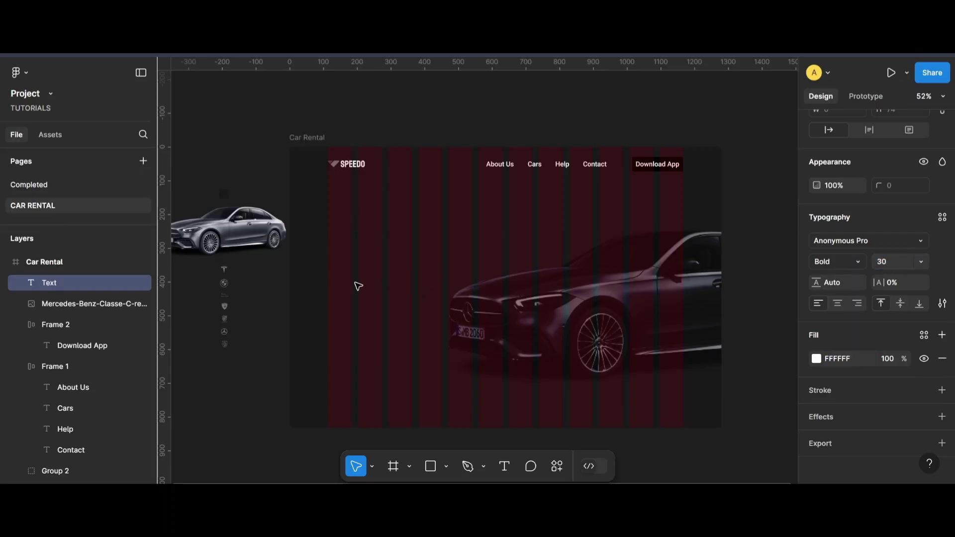
scroll(375, 228, "up", 5)
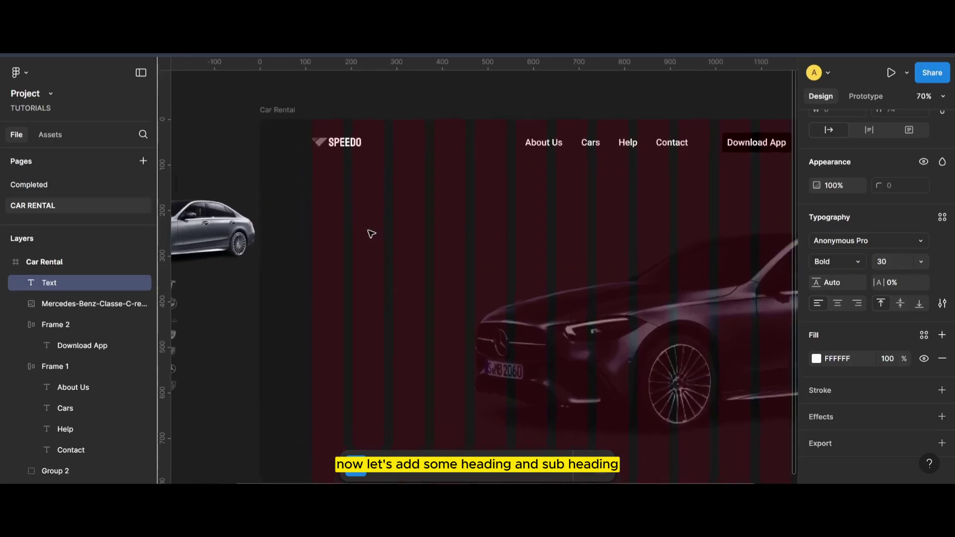
key("Caps_Lock")
type("E")
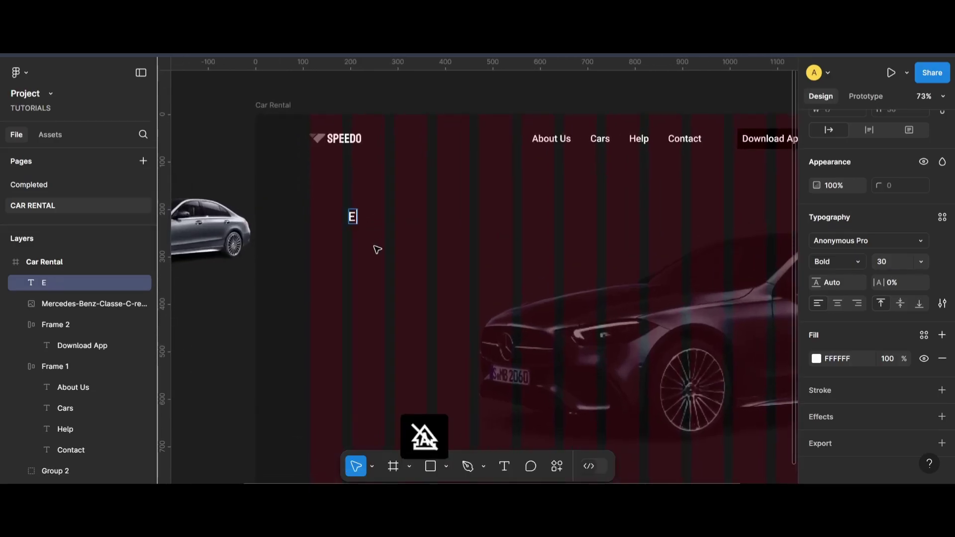
type("levate y")
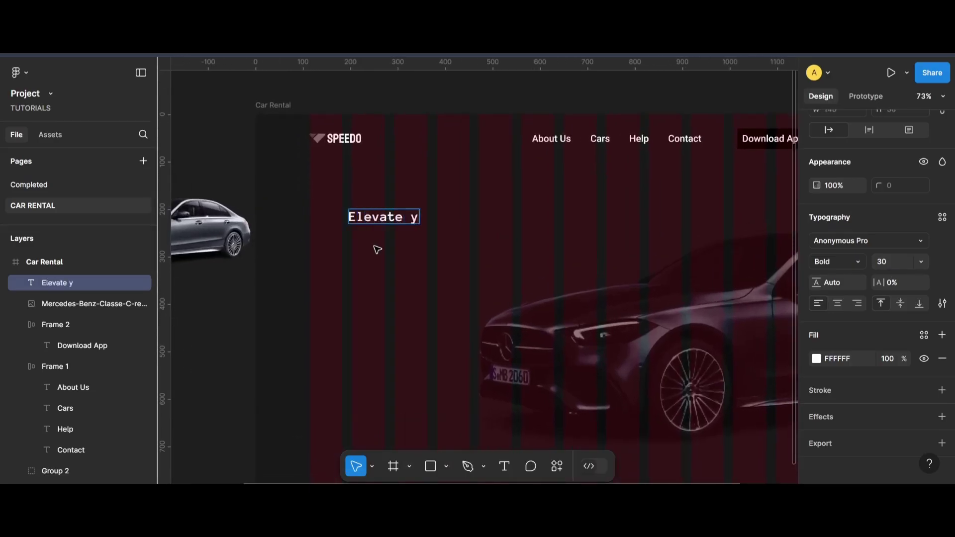
type("our Driving")
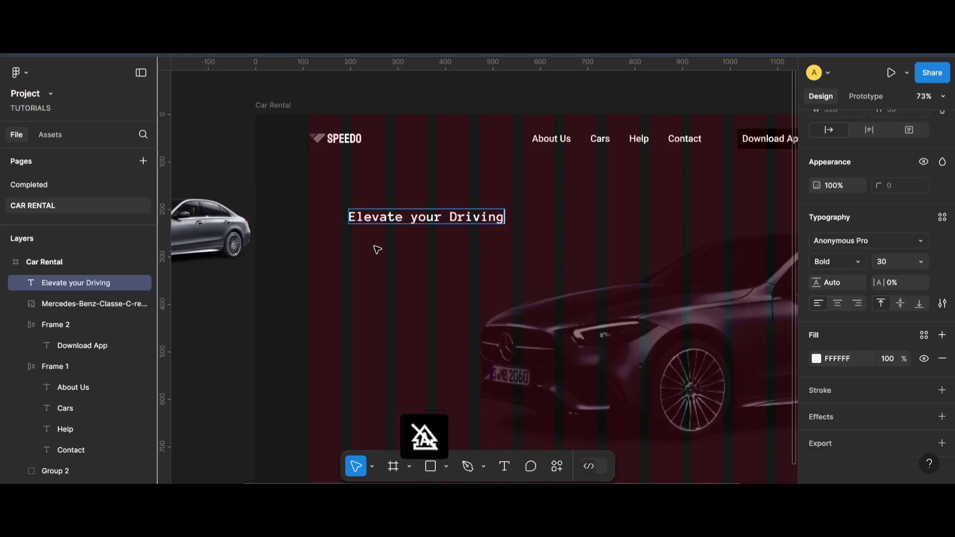
type(" Experience")
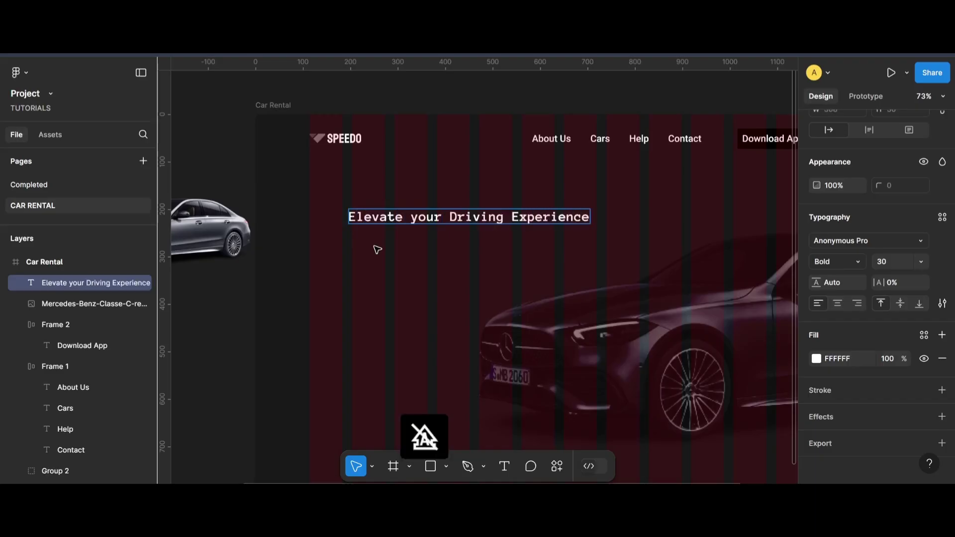
type(" with")
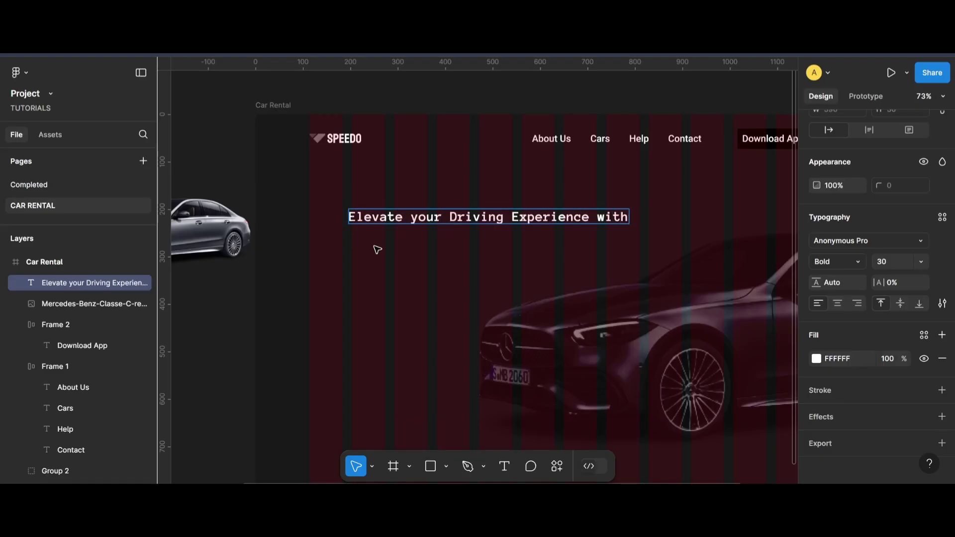
type(" finest")
key("Caps_Lock")
type("V")
key("Caps_Lock")
type("eh")
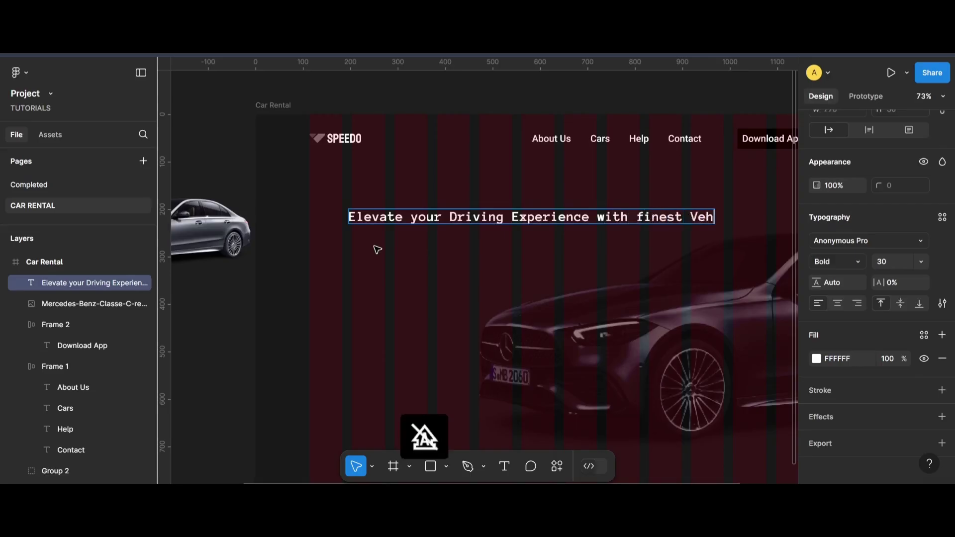
type("icles avai")
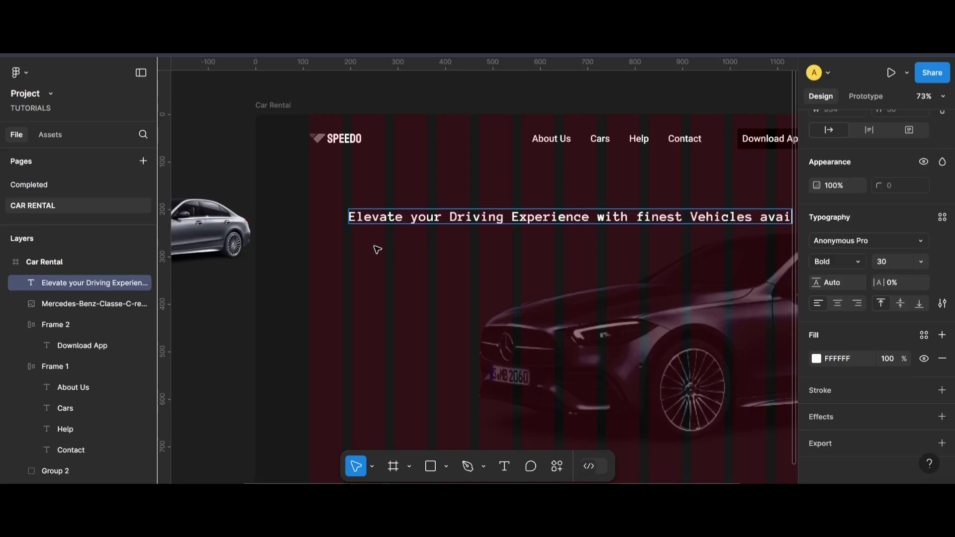
type("la")
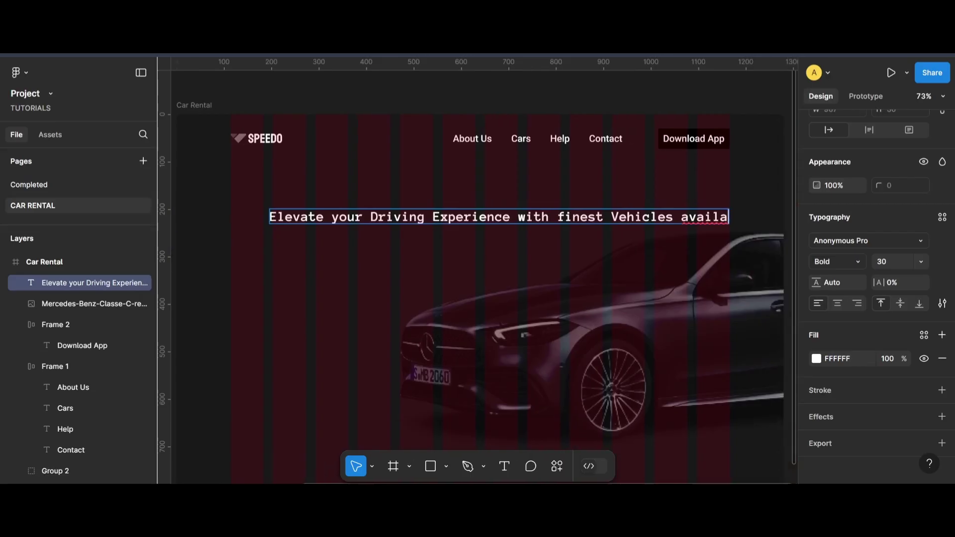
type("ble toda")
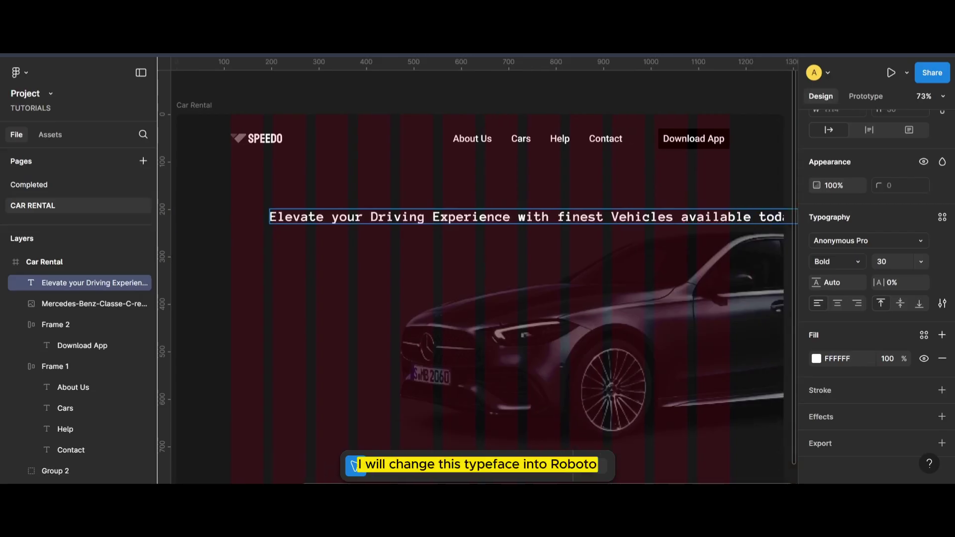
Change the typeface of the whole heading to Roboto
key("ctrl+a")
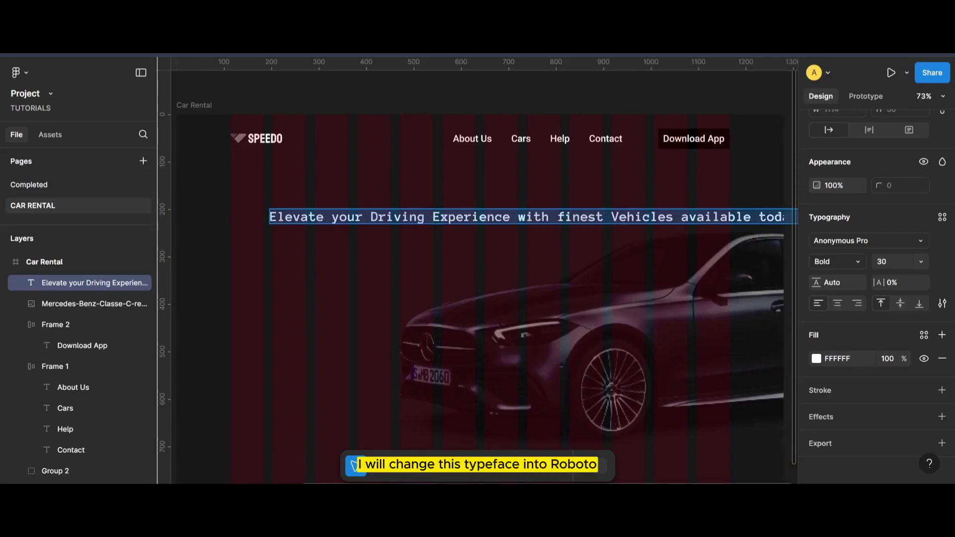
scroll(650, 214, "down", 5)
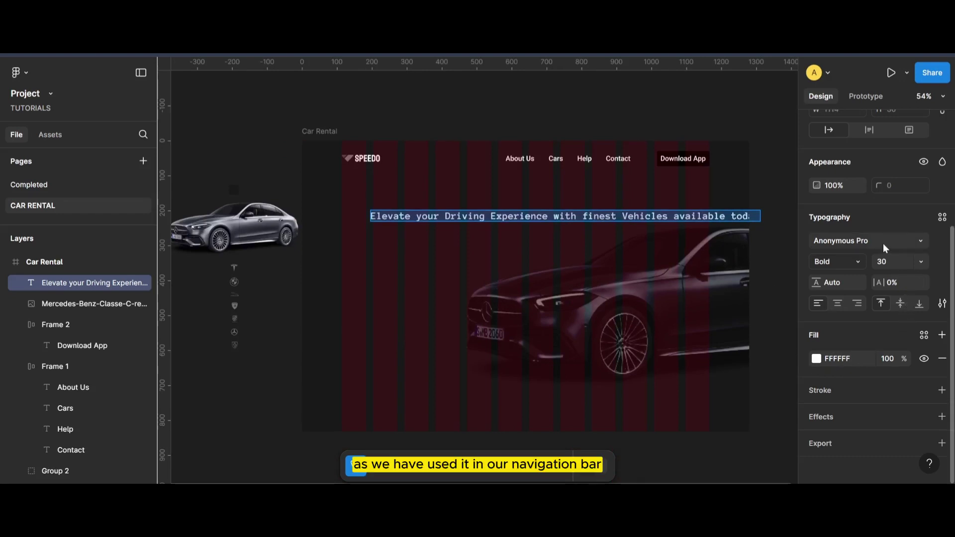
left_click(867, 240)
left_click(666, 376)
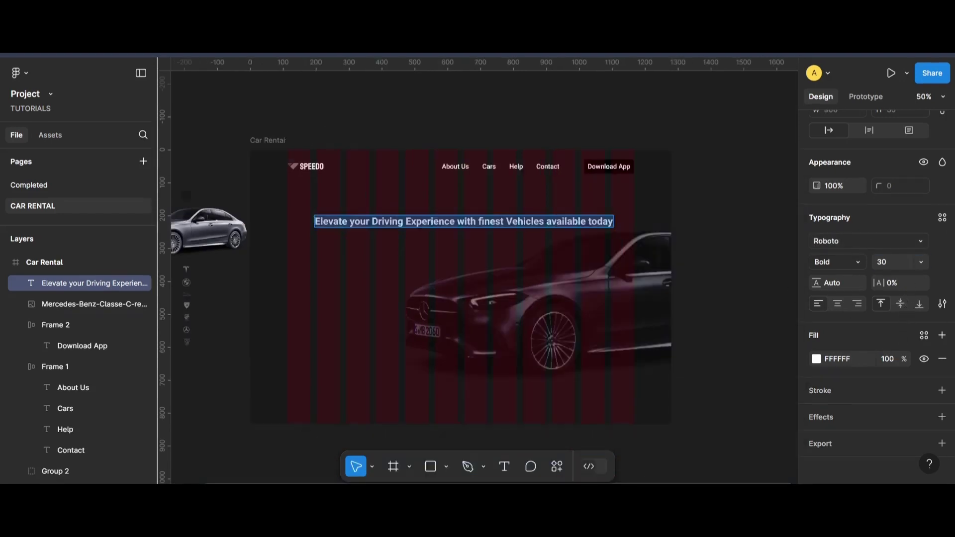
left_click(626, 222)
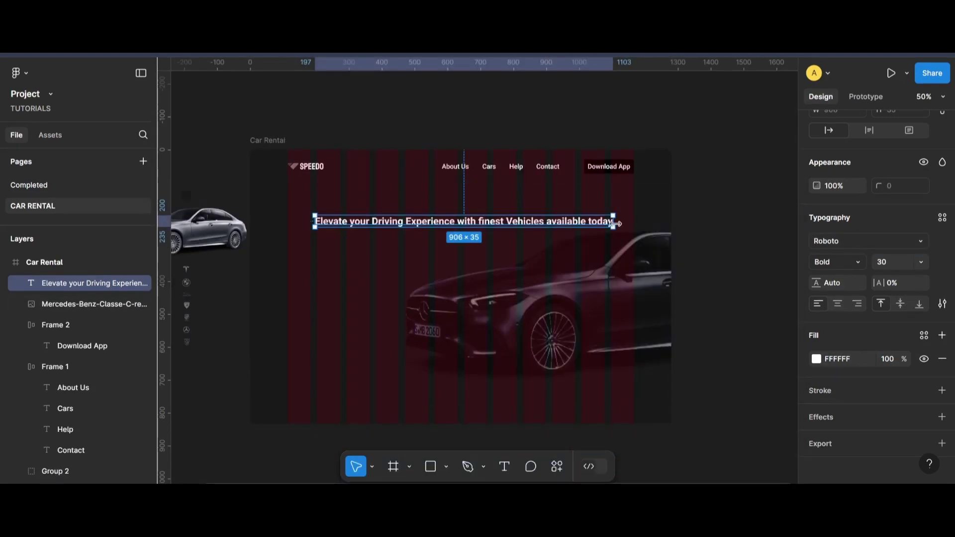
Set the heading's font size to 49 and resize its text box to about 550 wide so it wraps onto three lines
left_click_drag(613, 221, 442, 221)
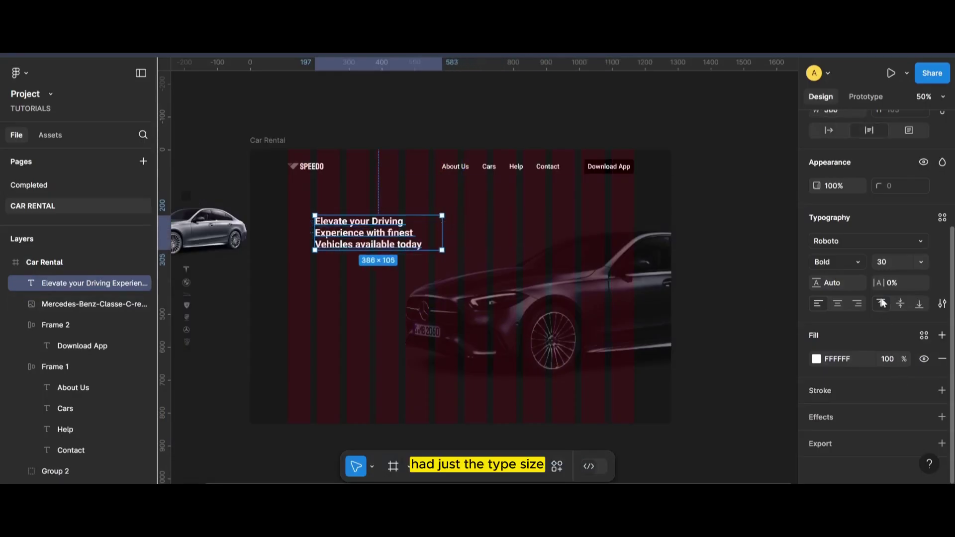
key("Up")
key("Up")
key("Up")
key("Up")
key("Up")
key("Up")
key("Up")
key("Up")
key("Up")
key("Up")
key("Up")
key("Up")
key("Up")
key("Up")
key("Up")
key("Up")
key("Up")
key("Up")
key("Up")
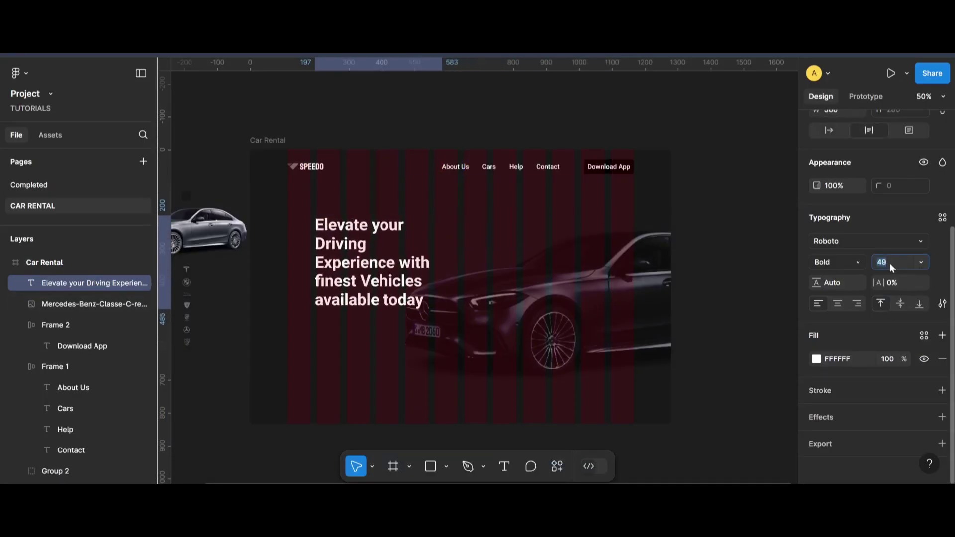
left_click_drag(442, 257, 497, 254)
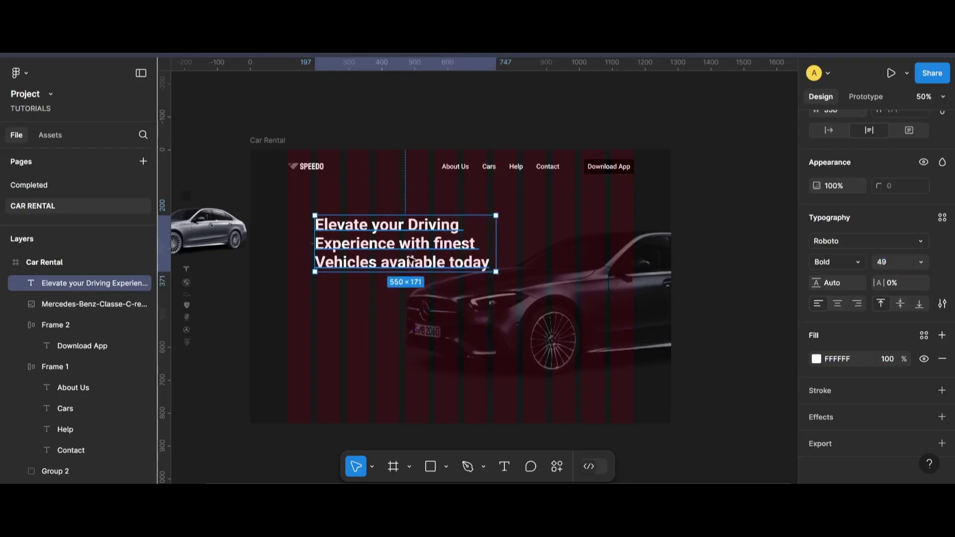
Move the heading to the first grid column at X 116, Y 170 and widen its text box to about 672
left_click_drag(410, 259, 382, 249)
left_click_drag(469, 232, 510, 234)
Increase the heading's font size to 53
left_click(888, 262)
key("Up")
key("Up")
key("Up")
key("Up")
left_click(348, 318)
Lowercase the initial letters of "Driving" and "Experience" in the heading and end it with a period
double_click(400, 216)
key("BackSpace")
type("d")
left_click(298, 237)
key("BackSpace")
type("e.")
left_click(348, 318)
Set the heading's font size to 48
left_click(387, 246)
left_click(888, 428)
key("Down")
key("Down")
key("Down")
key("Down")
key("Down")
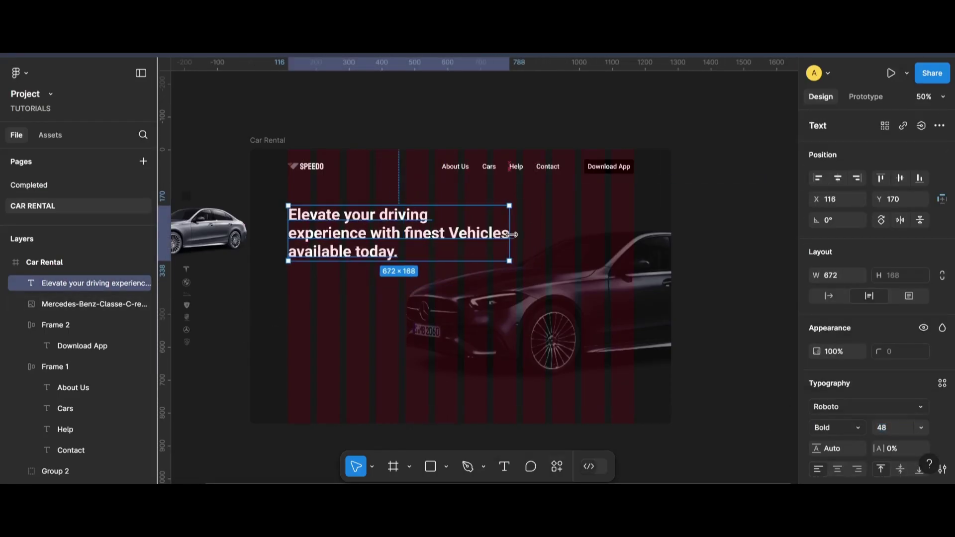
Duplicate the heading directly below the original and set the copy's font weight to Regular
left_click_drag(323, 255, 321, 317)
left_click(338, 308)
double_click(343, 299)
scroll(853, 348, "down", 3)
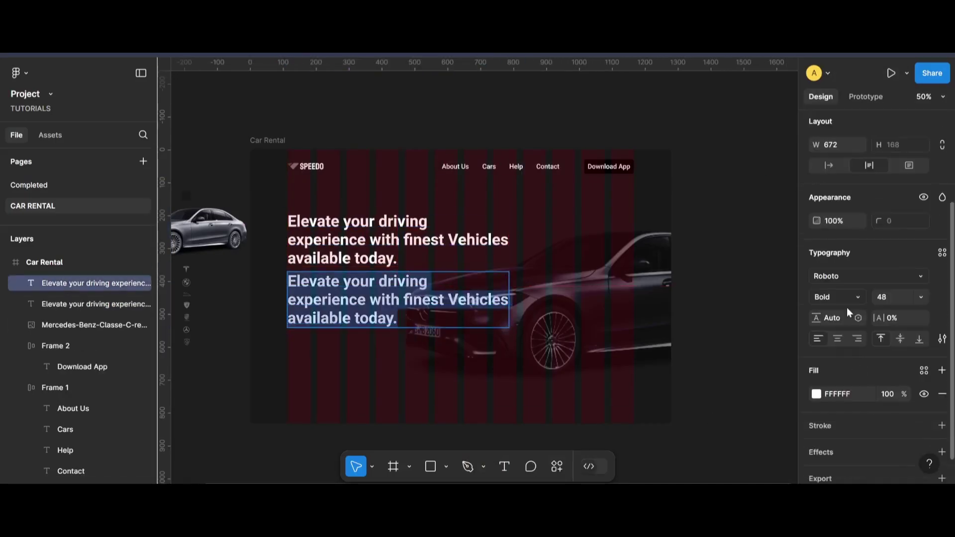
left_click(846, 298)
left_click(846, 266)
left_click(860, 297)
left_click(845, 282)
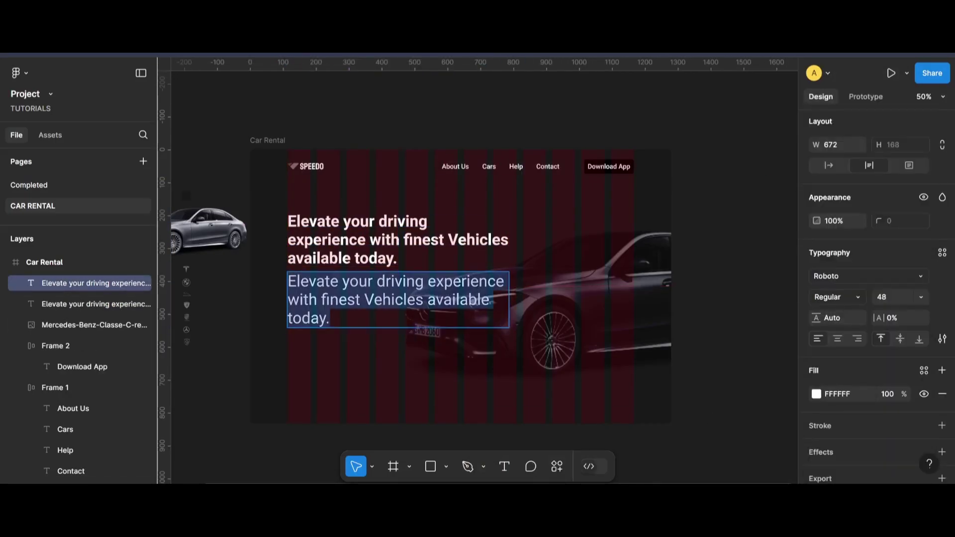
Replace the copied heading's text with "Experience" and set its font size to 24
type("Experience")
key("ctrl+a")
left_click(884, 298)
type("24")
key("Return")
Extend the subheading text to read "Experience the thrill of driving the world's finest luxury cars today"
scroll(289, 296, "up", 4)
left_click(361, 260)
type("the t")
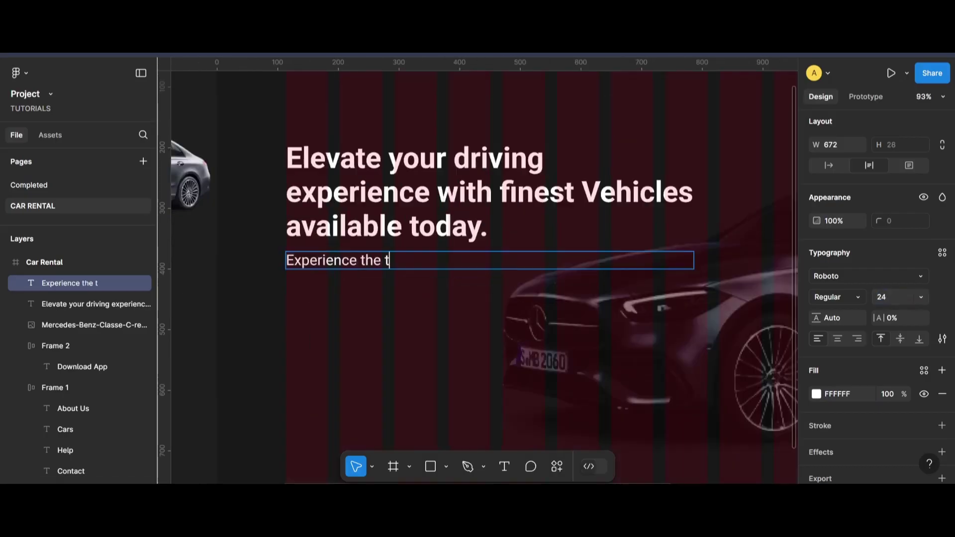
type("hrill of driving the world's f")
key("Caps_Lock")
type("IN")
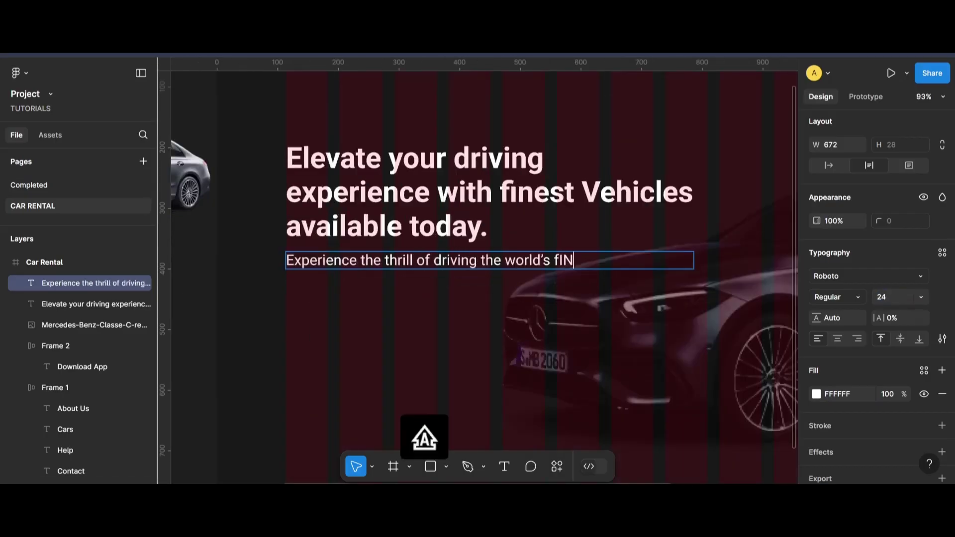
type("EST L")
key("Caps_Lock")
key("BackSpace")
key("BackSpace")
key("BackSpace")
key("BackSpace")
key("BackSpace")
key("BackSpace")
key("BackSpace")
type("inest luxury cars today")
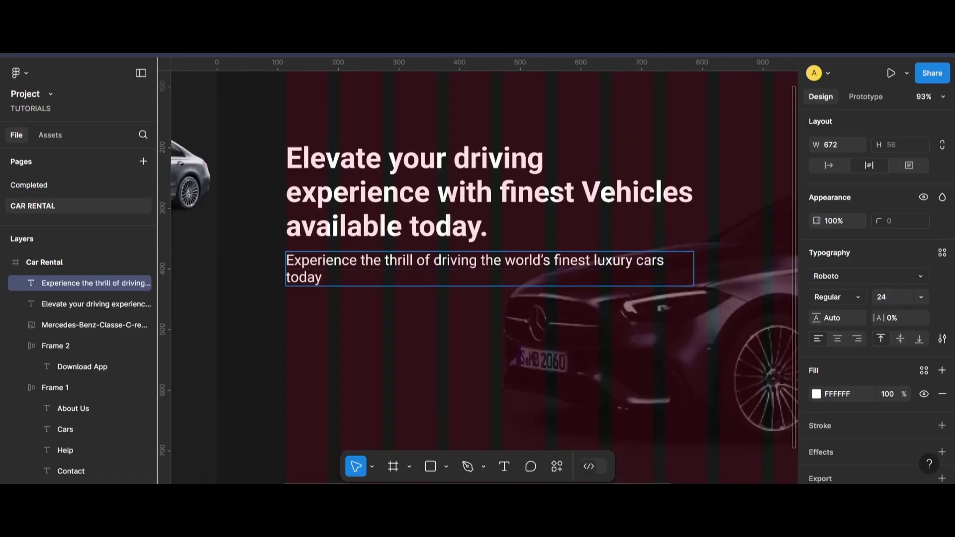
Complete the subheading with a period and the sentence "Don't wait -- indulge in the ultimate driving pleasure now."
type(".Dont’t")
key("Caps_Lock")
type("D")
key("BackSpace")
key("BackSpace")
key("Caps_Lock")
type("Dont't wait-")
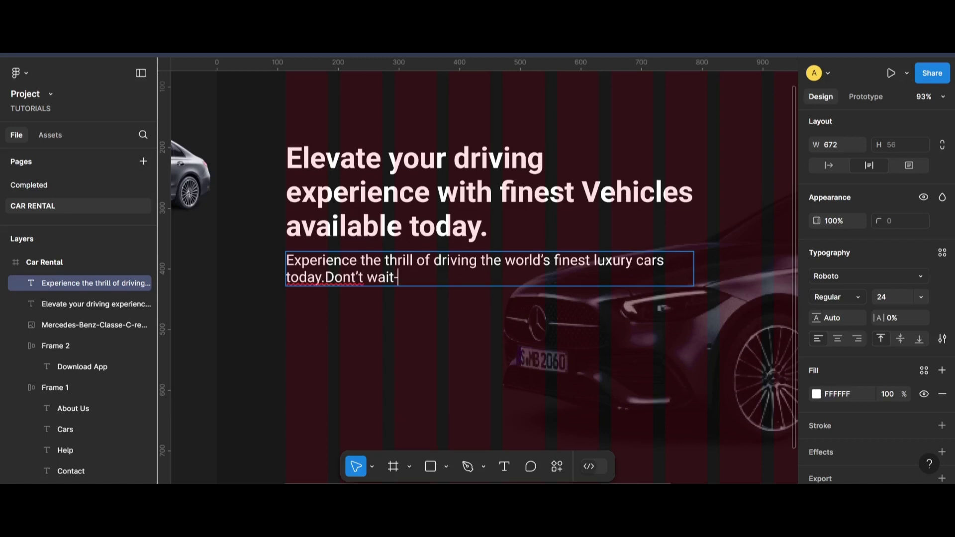
key("BackSpace")
type("--")
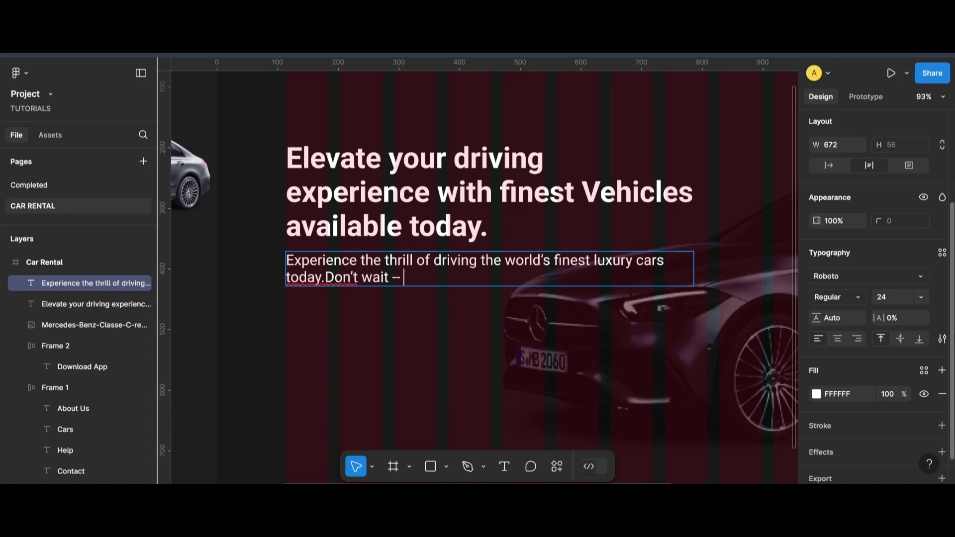
type(" indulge in the ultimate driving pleasure now.")
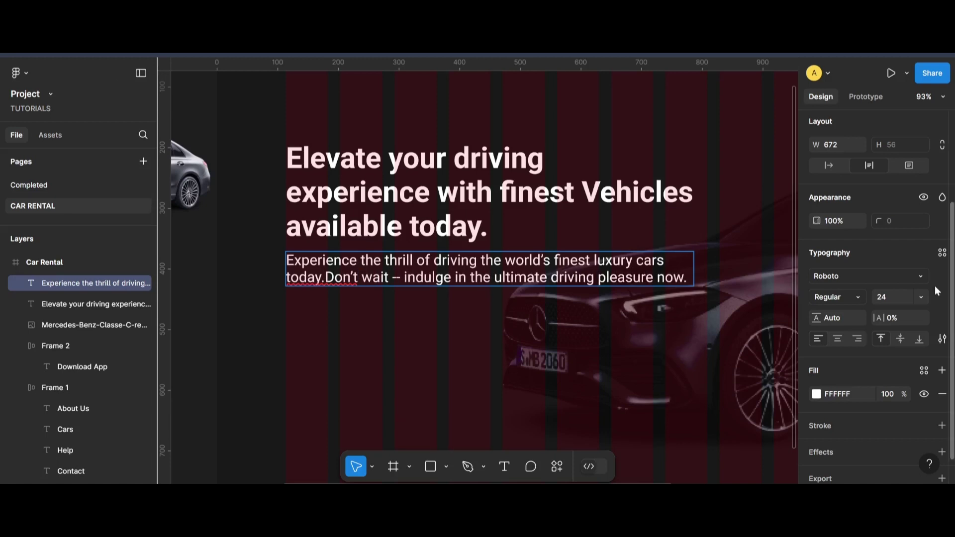
left_click(325, 277)
Narrow the subheading text box to about four grid columns and shift it slightly further below the heading
scroll(588, 284, "down", 5)
left_click_drag(643, 276, 535, 286)
left_click_drag(501, 277, 501, 282)
key("Escape")
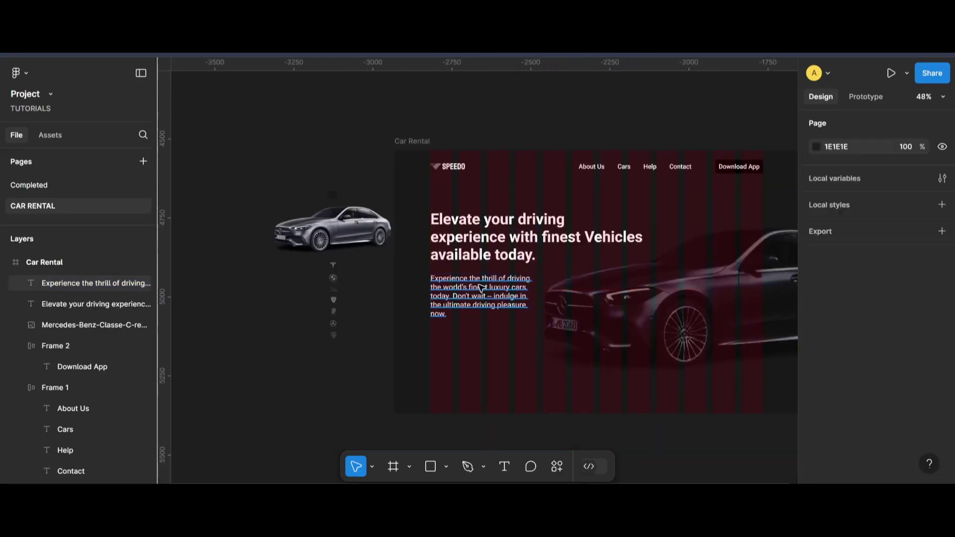
Hide the 12-column layout grid on the Car Rental frame
scroll(418, 184, "right", 4)
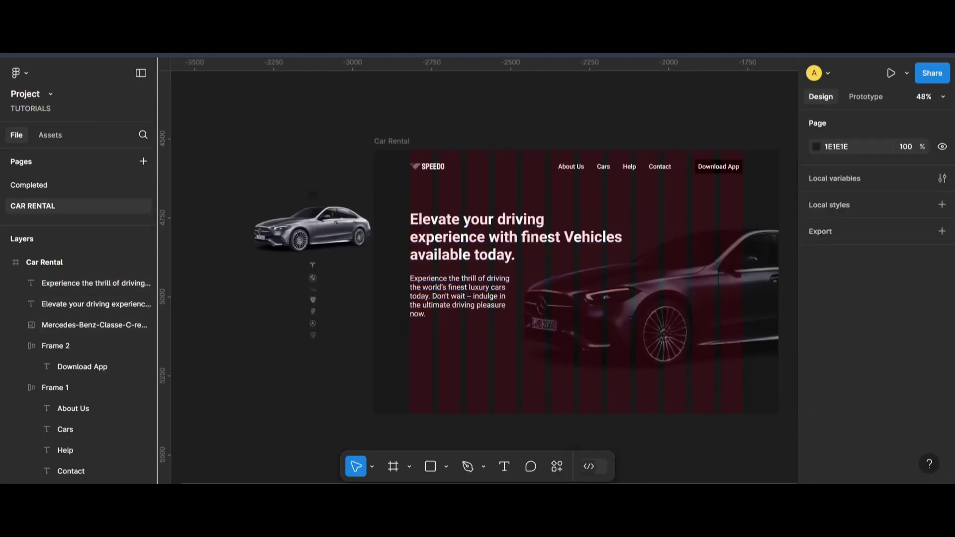
left_click(348, 151)
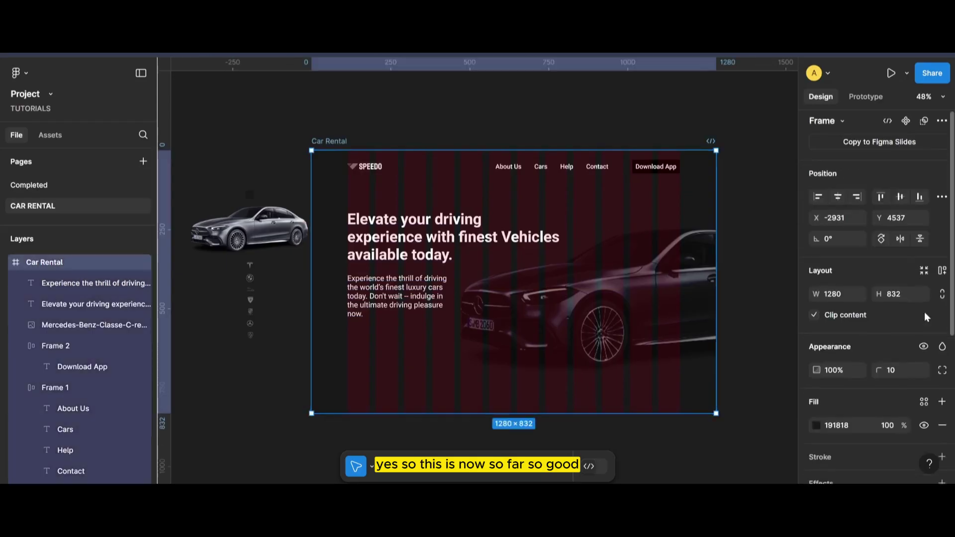
scroll(875, 298, "down", 5)
left_click(924, 412)
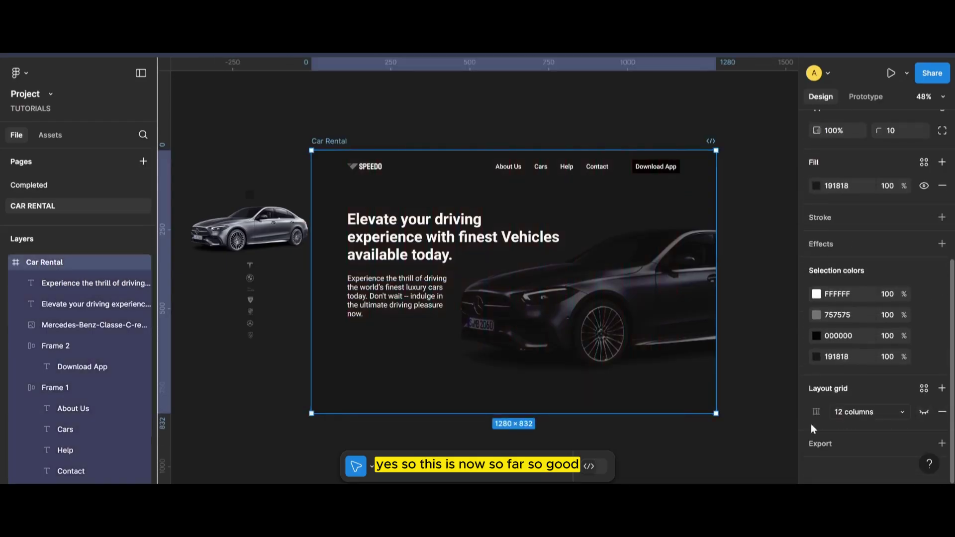
left_click(784, 434)
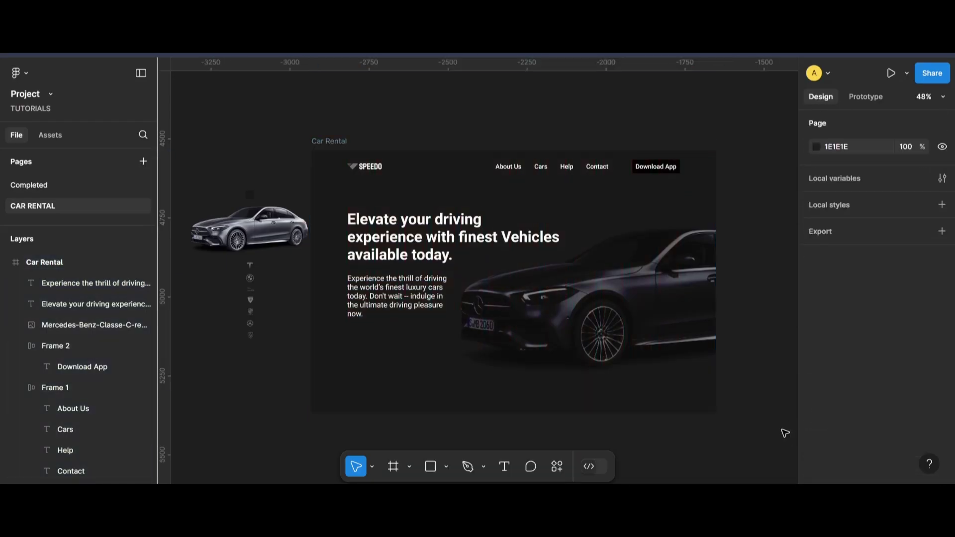
Change the heading's fill from white to the light grey AEABAB
left_click(417, 243)
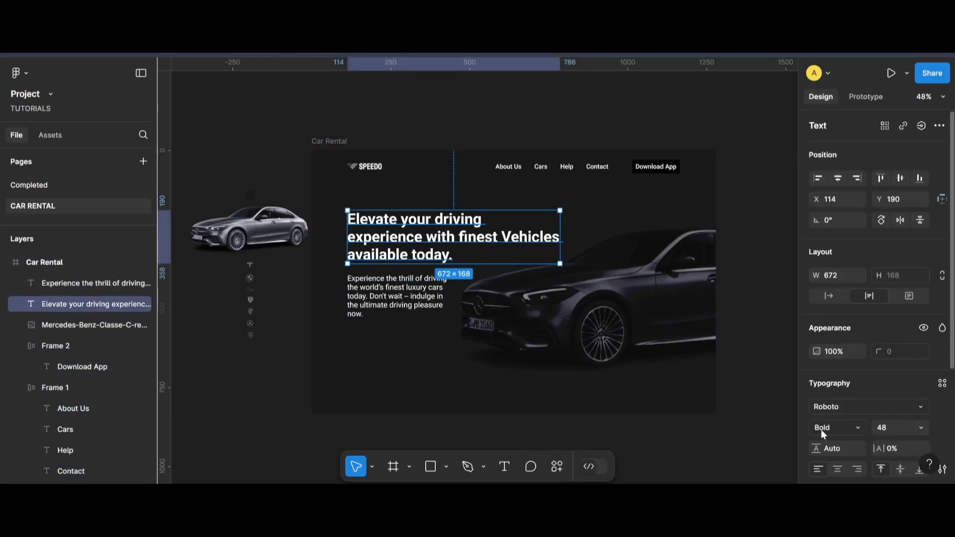
scroll(822, 434, "down", 3)
left_click(816, 358)
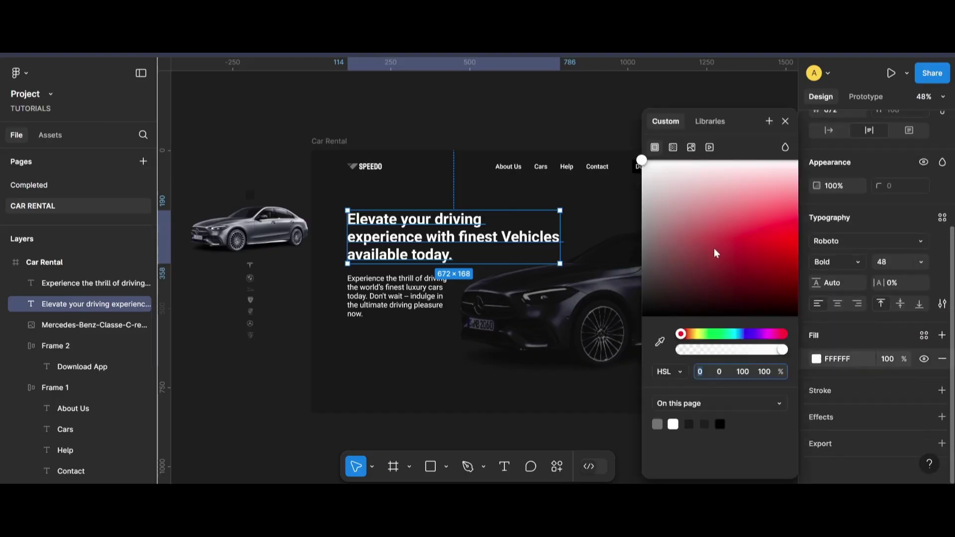
left_click_drag(645, 166, 646, 216)
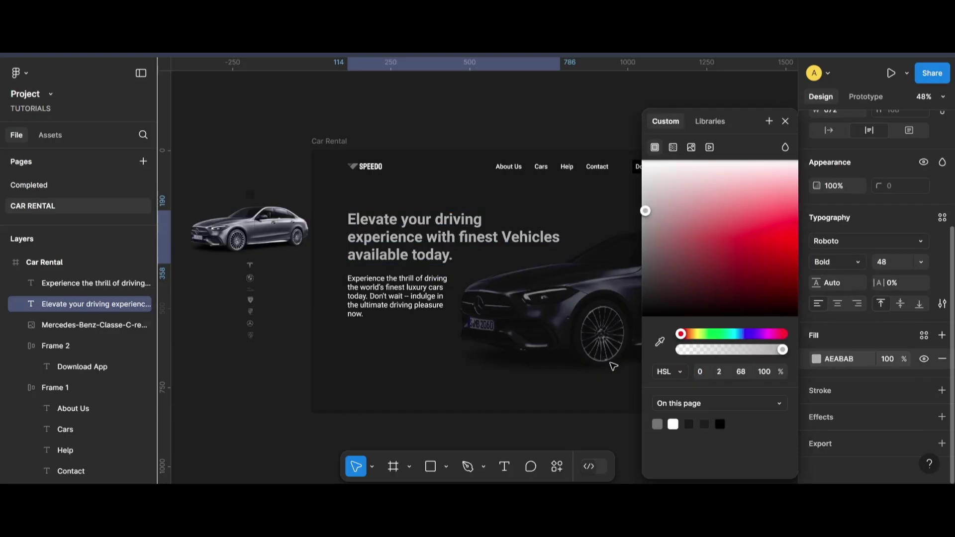
left_click(525, 416)
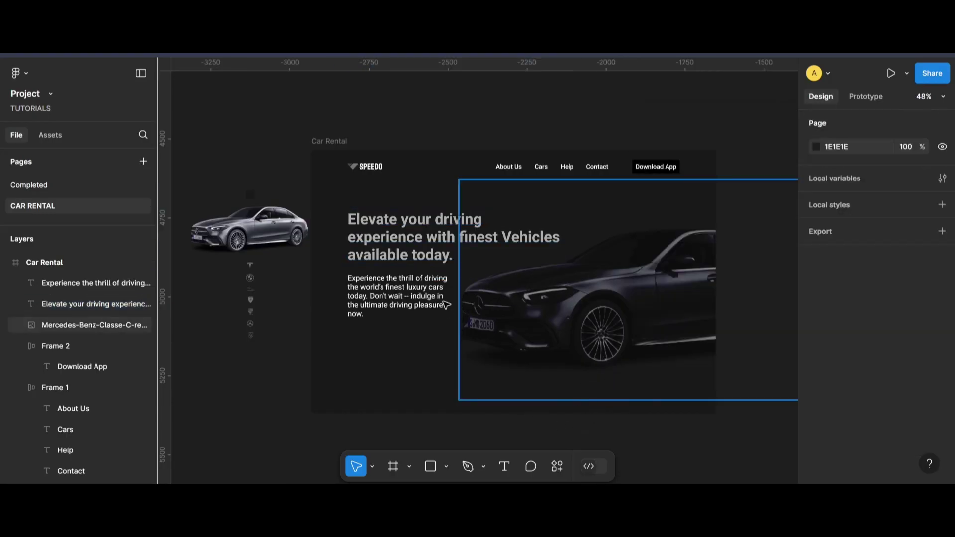
Check the heading's colour contrast against the frame background with the Contrast plugin
left_click(396, 261)
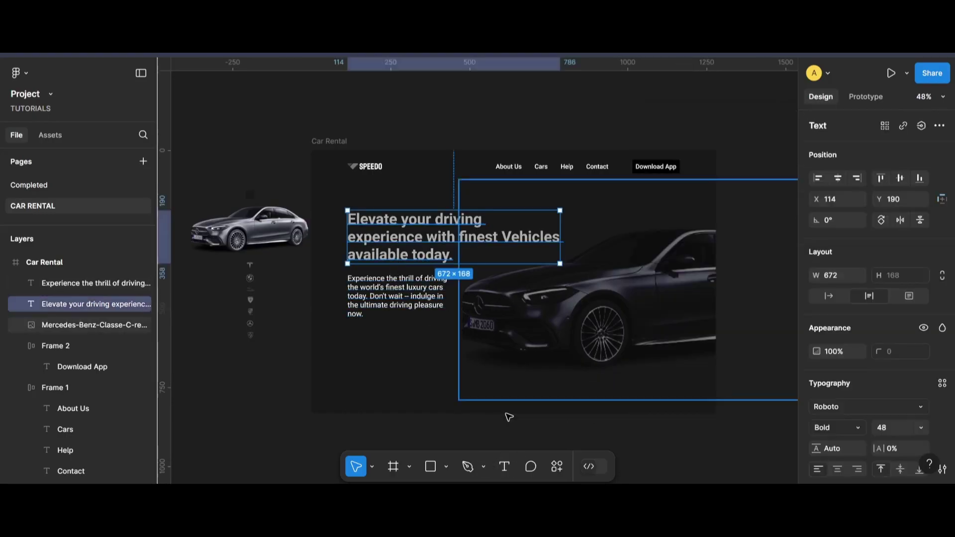
left_click(557, 466)
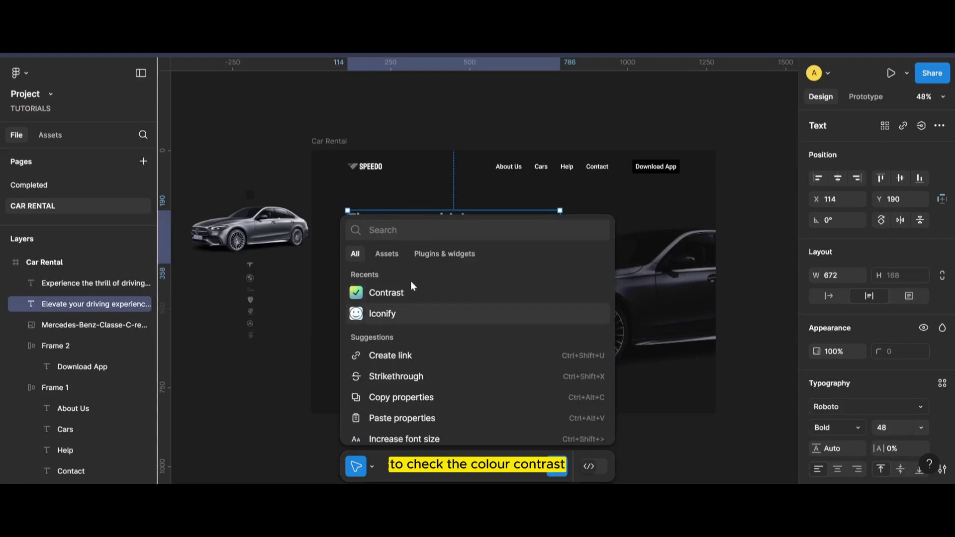
left_click(399, 291)
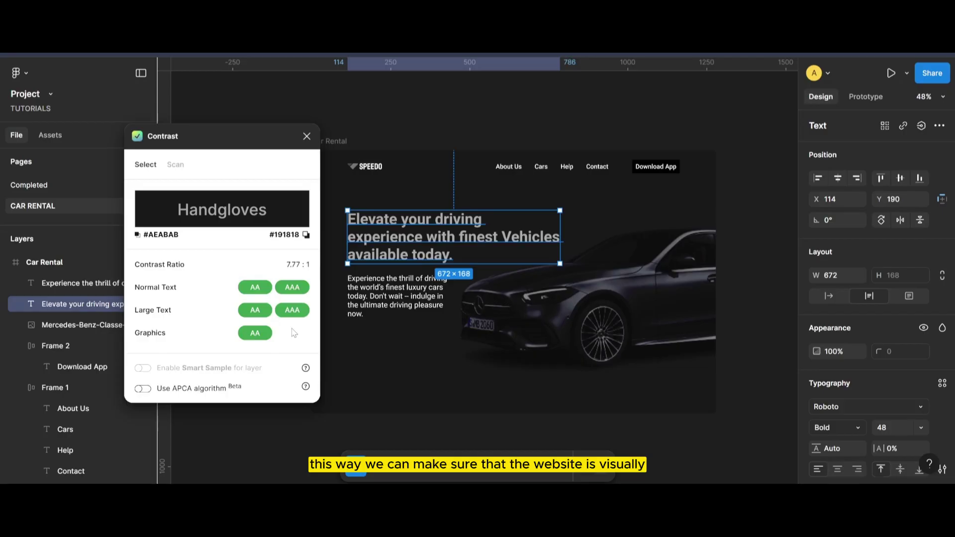
Shift the heading's fill to a slightly warmer, pinkish light grey
scroll(877, 263, "down", 3)
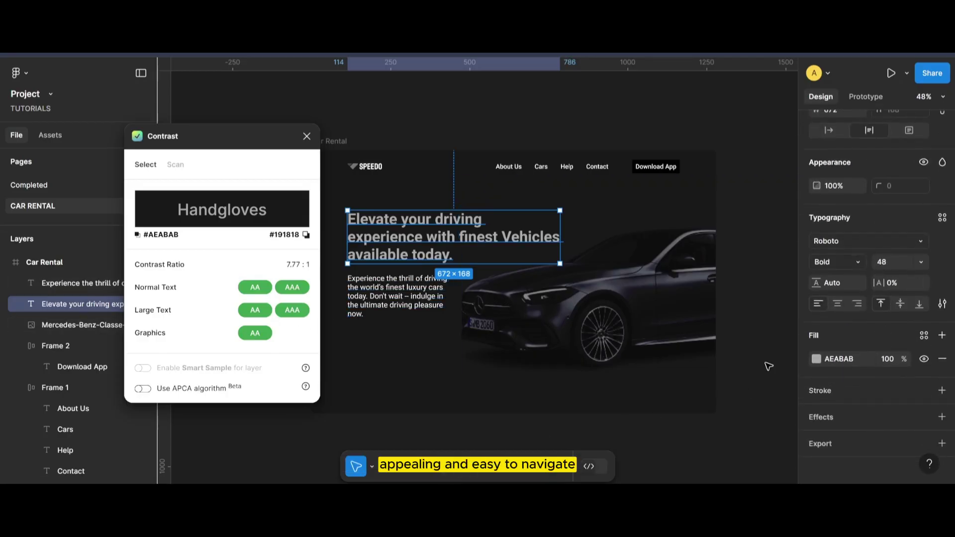
left_click(816, 358)
mouse_move(647, 212)
left_mouse_down()
mouse_move(660, 233)
mouse_move(648, 255)
mouse_move(662, 217)
mouse_move(654, 218)
left_mouse_up()
left_click(561, 412)
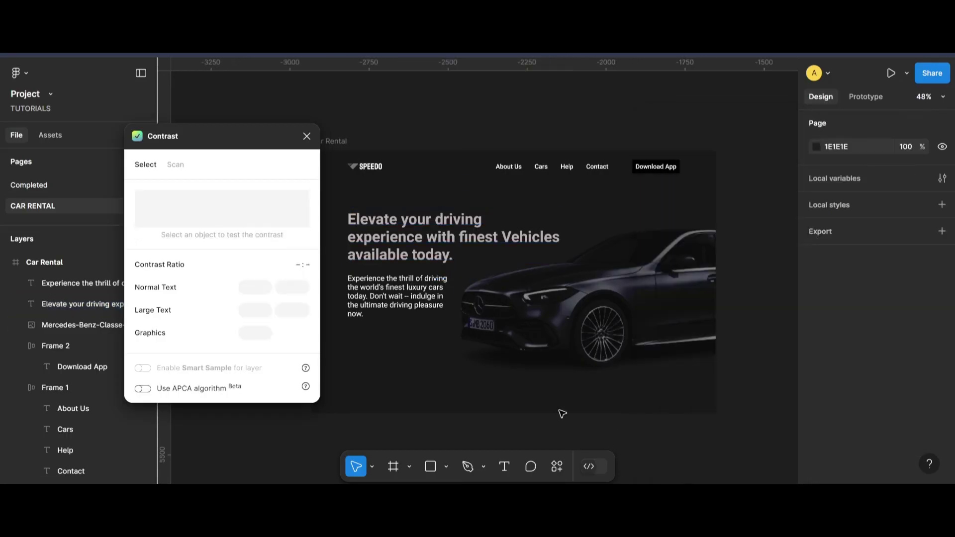
Check the subheading's colour contrast with the Contrast plugin and close the plugin
left_click(397, 284)
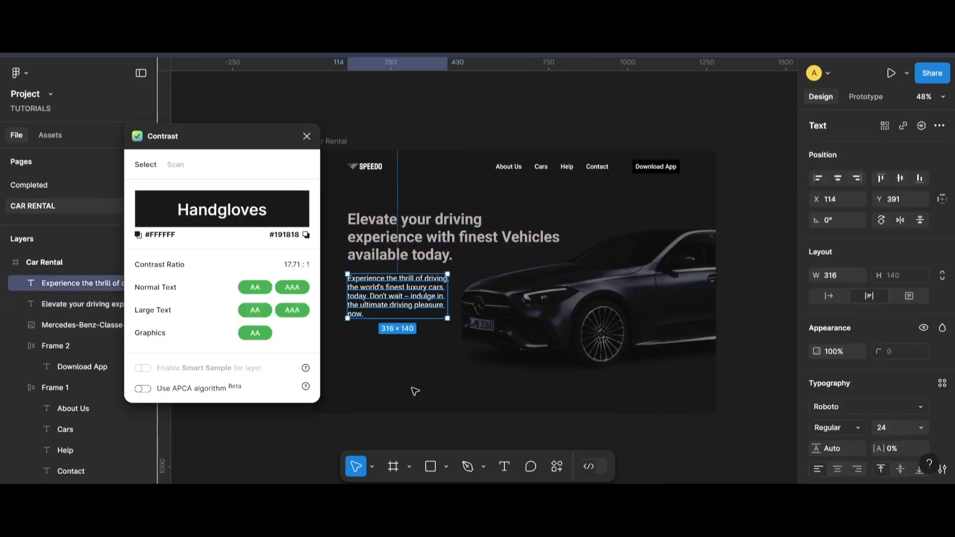
left_click(719, 398)
left_click(307, 136)
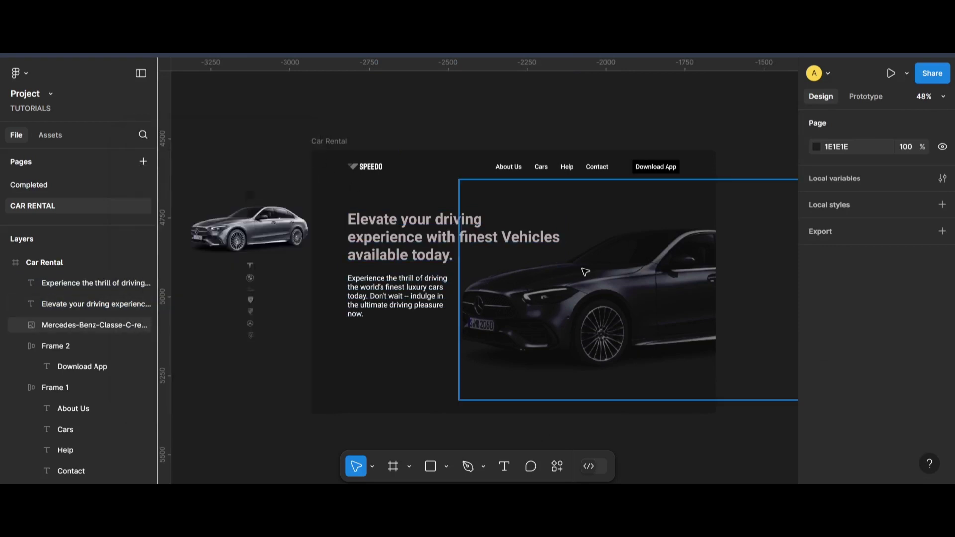
Move the BMW logo into the Car Rental frame below the subheading and set its size to 50 × 50 with proportions locked
scroll(545, 279, "up", 2, "ctrl")
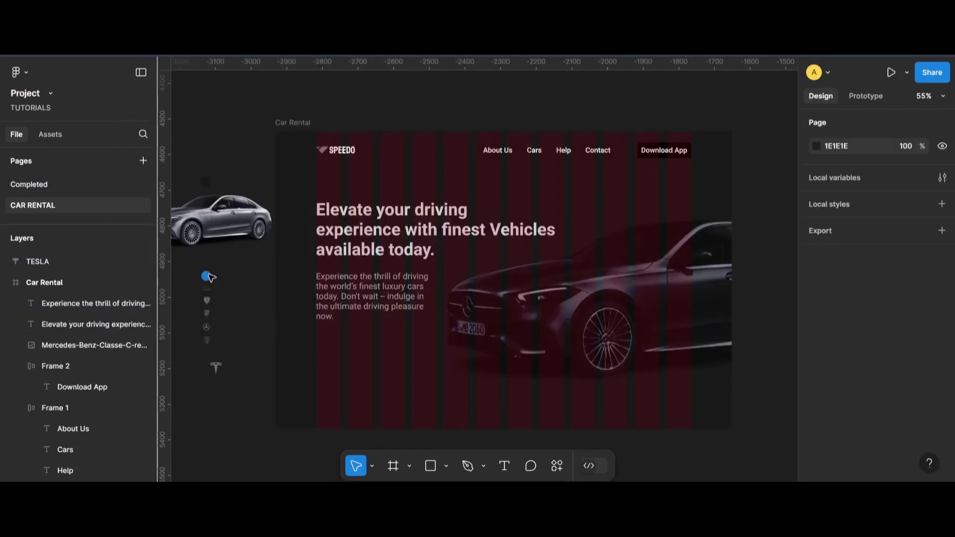
left_click_drag(208, 277, 340, 386)
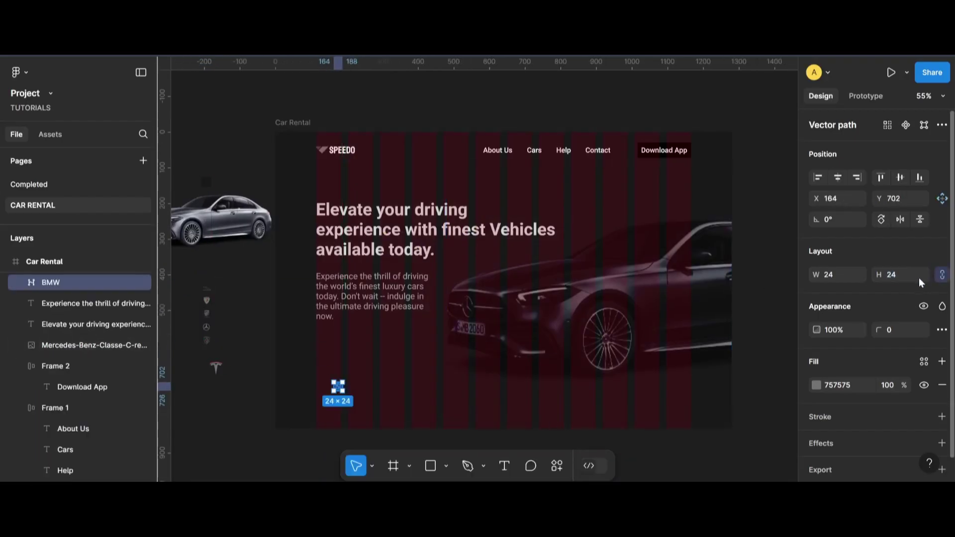
type("44")
key("Return")
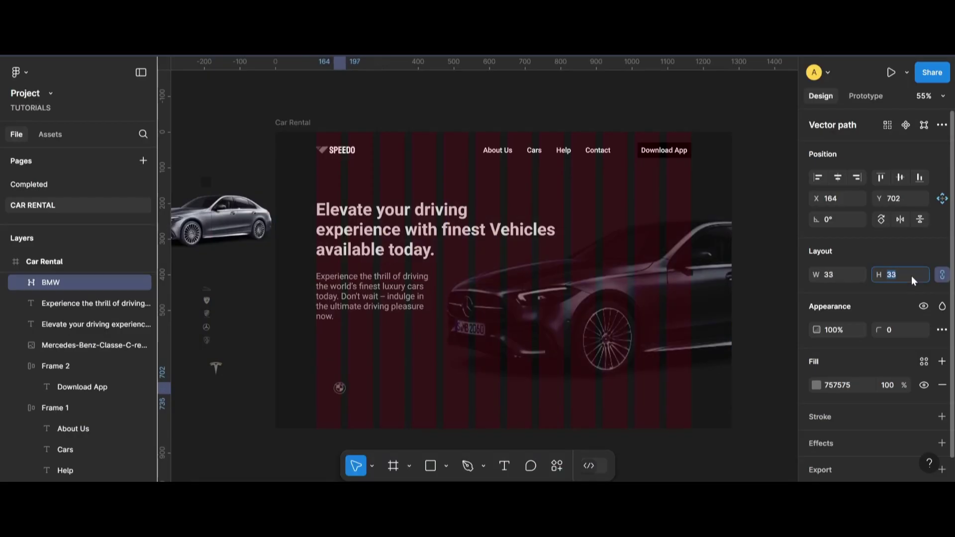
key("Up")
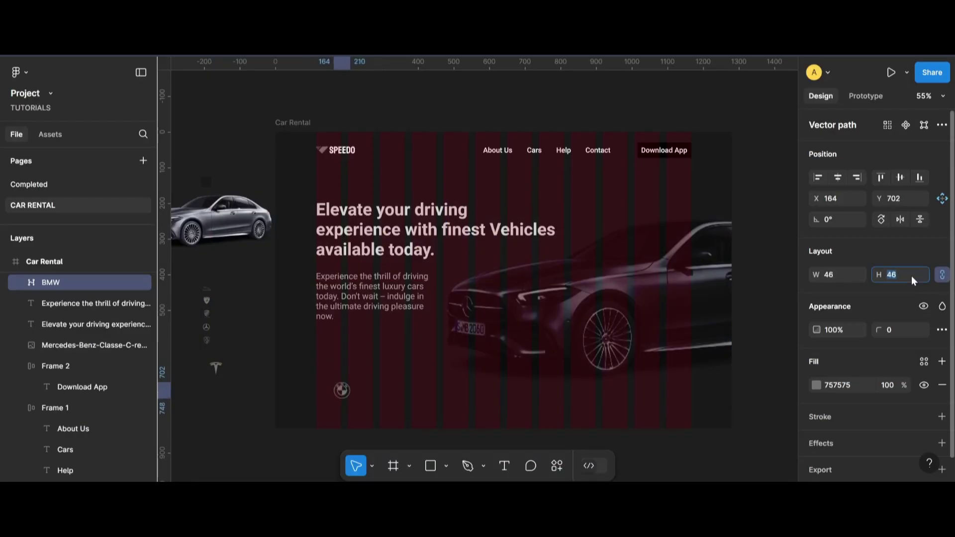
key("Up")
key("Up")
key("Up")
key("Up")
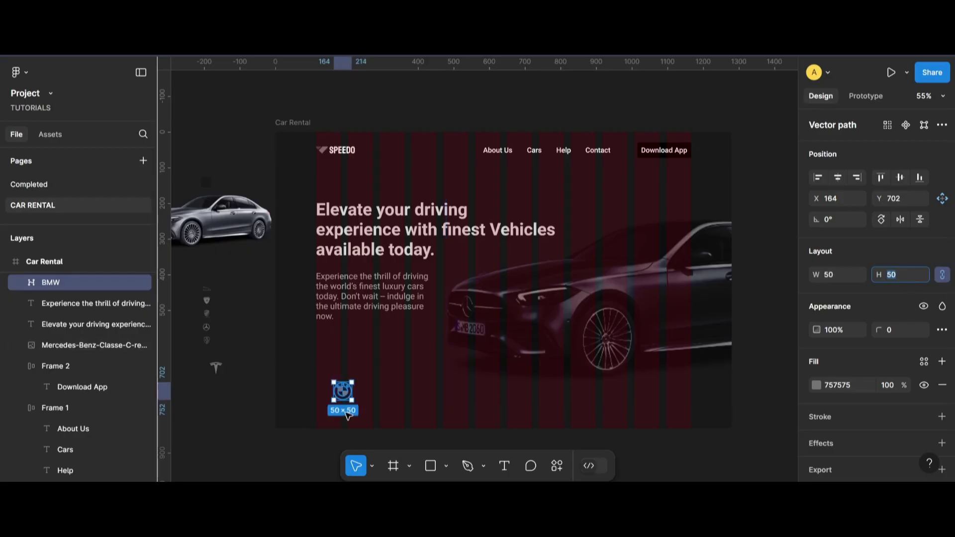
Align the BMW logo with the subheading's left edge near the frame's lower edge, at X 114, Y 712
left_click_drag(348, 393, 328, 404)
scroll(326, 396, "up", 3)
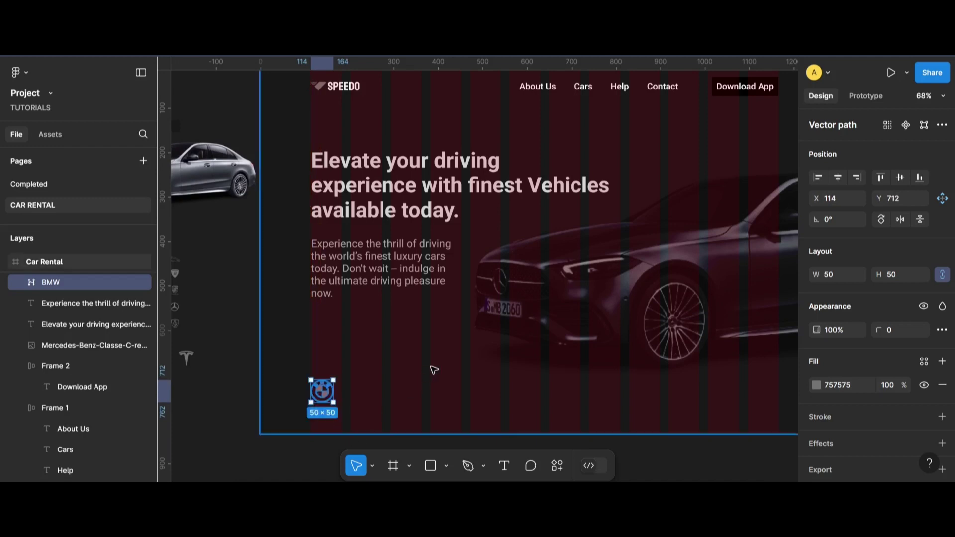
scroll(430, 368, "down", 3)
left_click(586, 444)
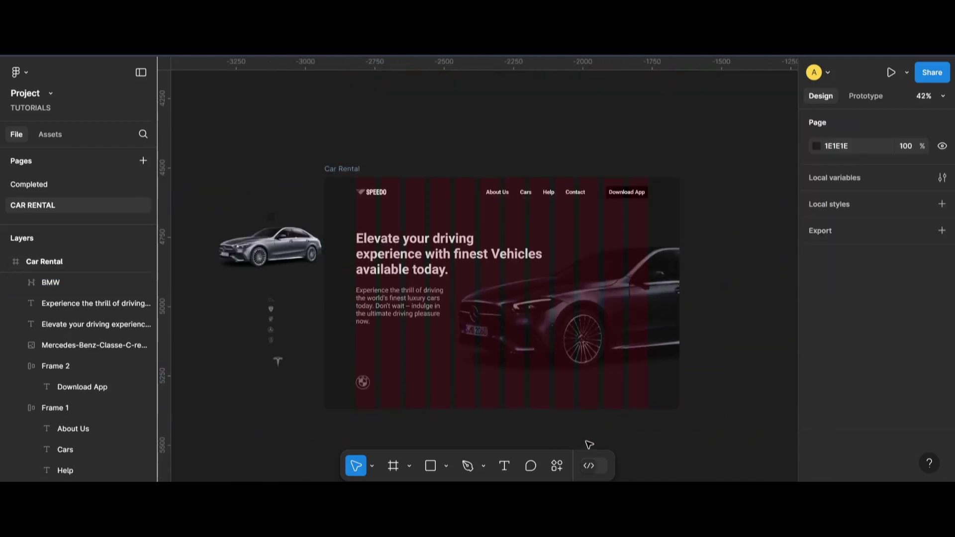
Move the Porsche logo into the frame right of the BMW logo and set its height to 50 with proportions locked
scroll(571, 426, "up", 1)
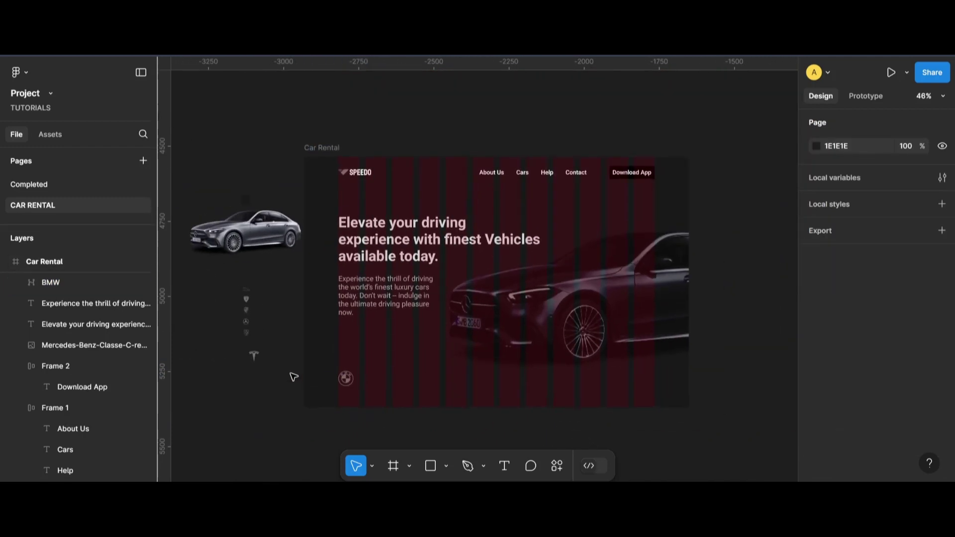
scroll(281, 362, "up", 1)
left_click_drag(246, 308, 411, 397)
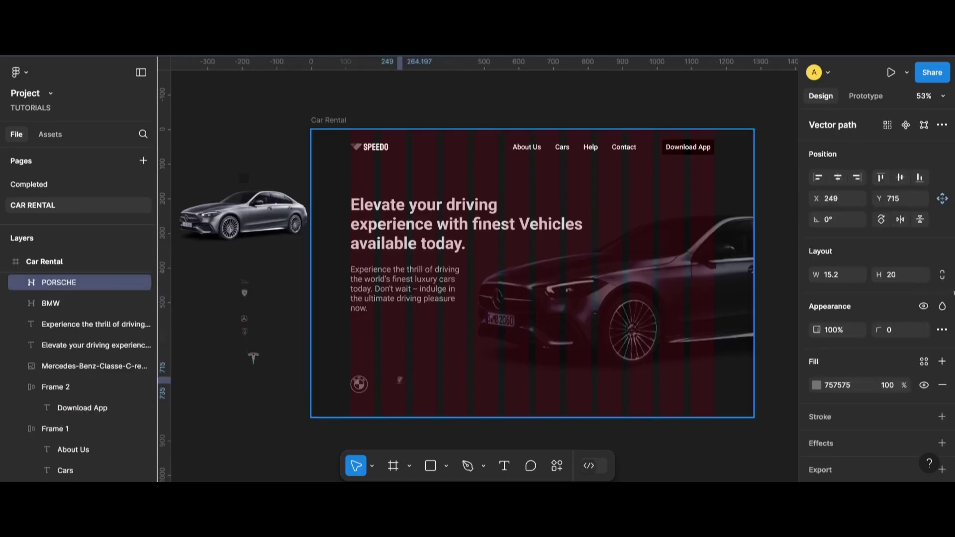
left_click(913, 276)
type("5")
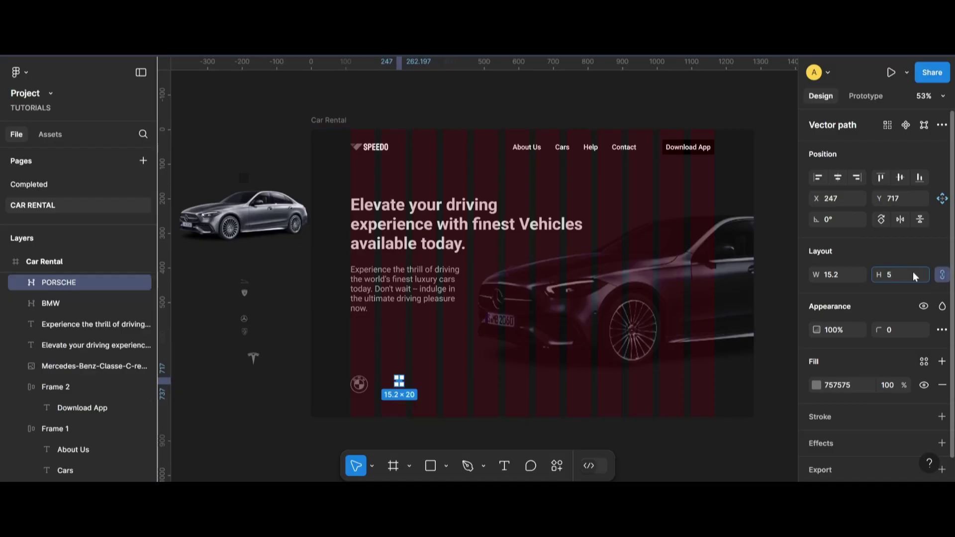
key("Return")
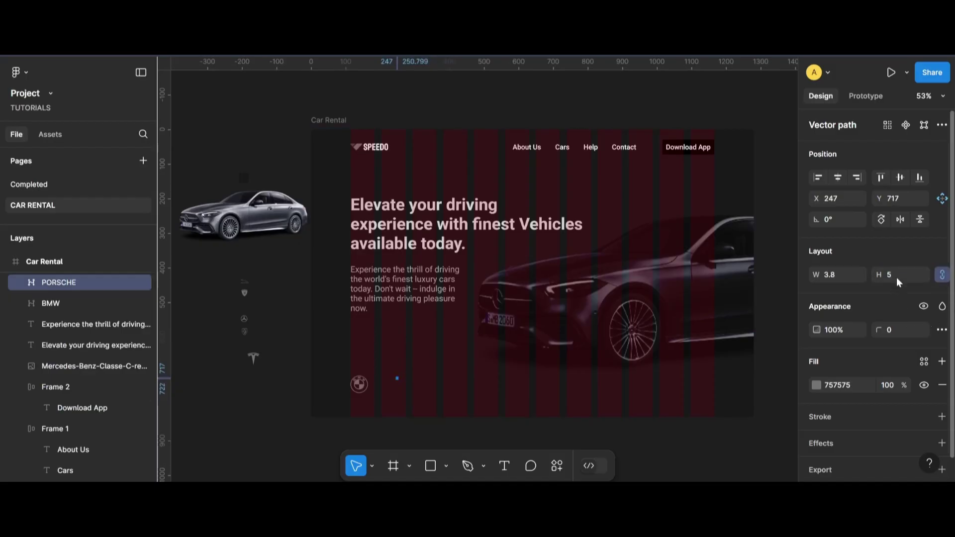
type("50")
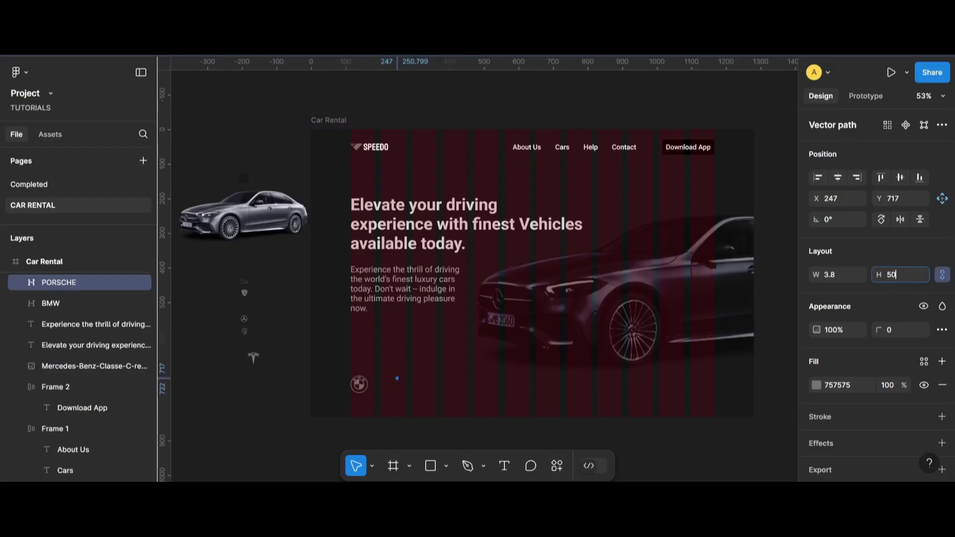
key("Return")
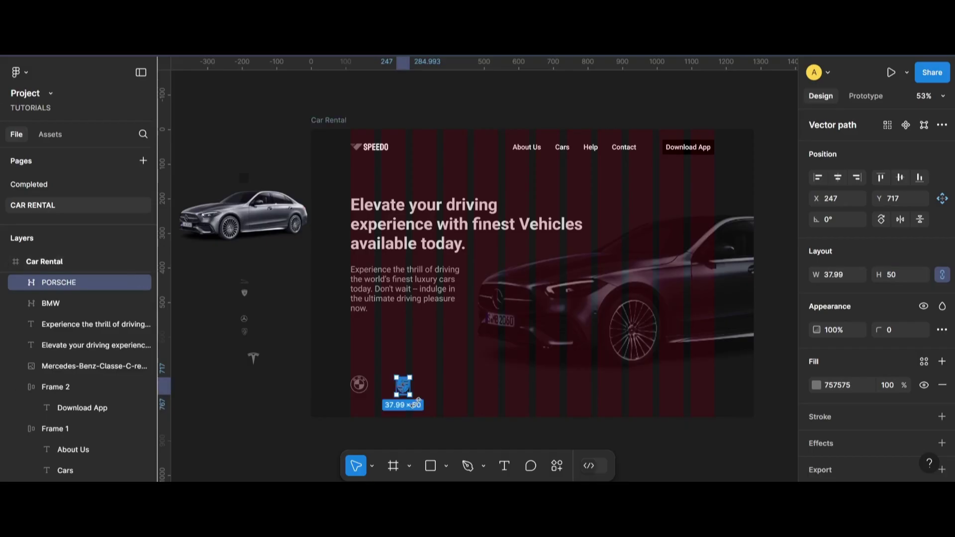
Align the Porsche logo vertically with the BMW logo, at X 235, Y 712
scroll(415, 401, "up", 5)
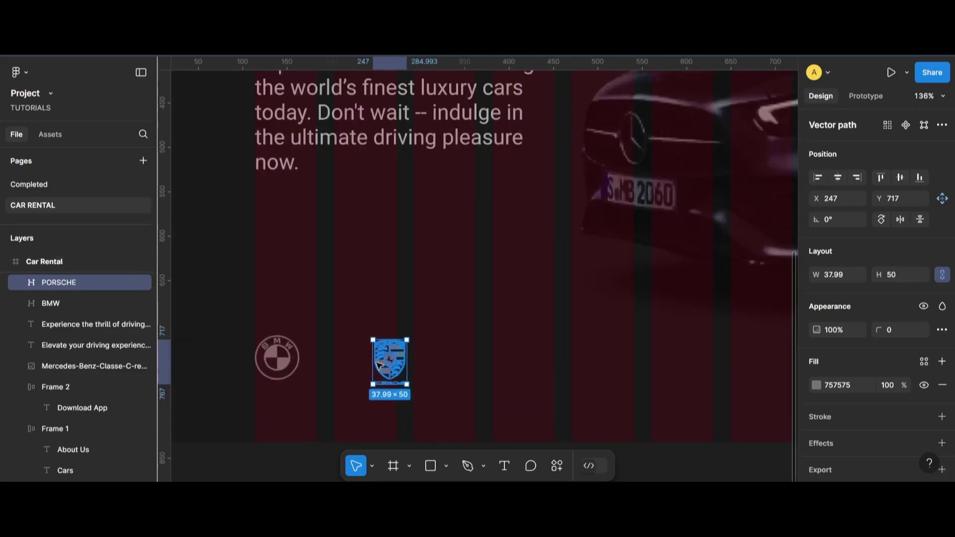
mouse_move(391, 369)
left_mouse_down()
mouse_move(376, 365)
mouse_move(388, 366)
left_mouse_up()
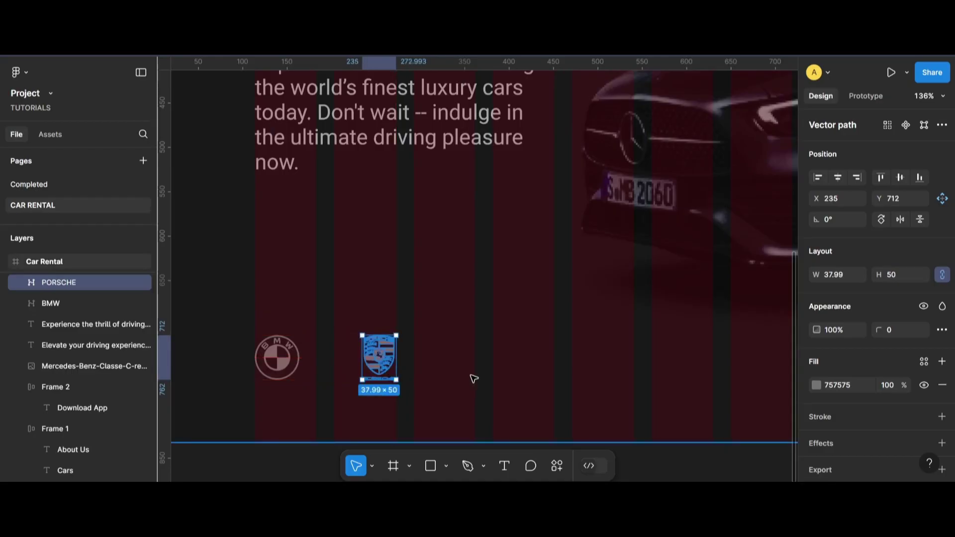
scroll(474, 379, "down", 5)
left_click(554, 429)
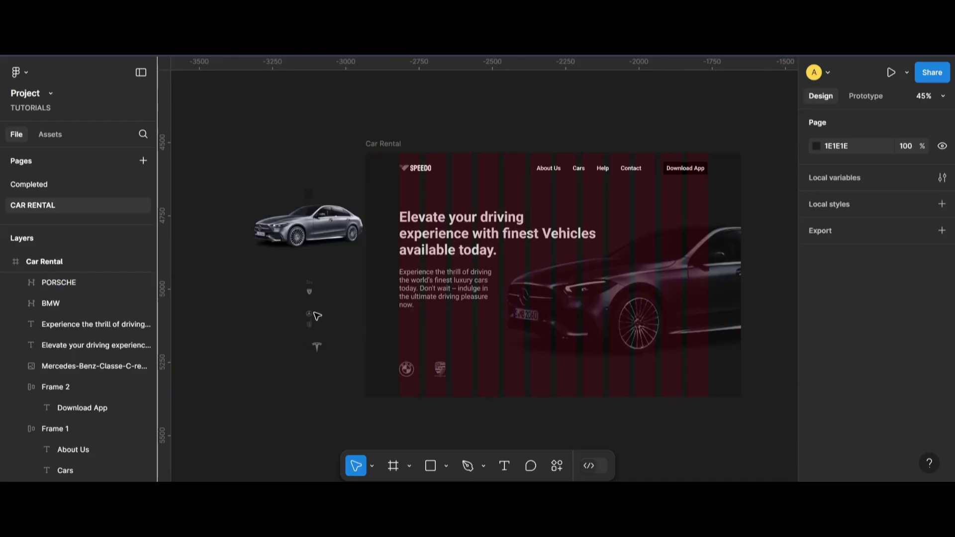
Move the Tesla logo into the frame right of the Porsche logo and set its height to 50 with proportions locked
scroll(338, 318, "up", 1)
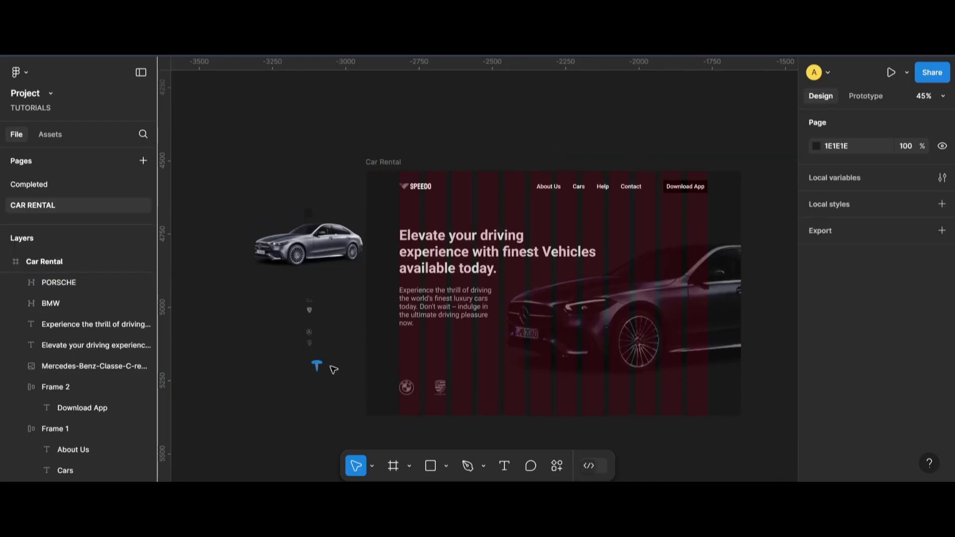
left_click_drag(330, 366, 465, 387)
scroll(510, 388, "up", 5)
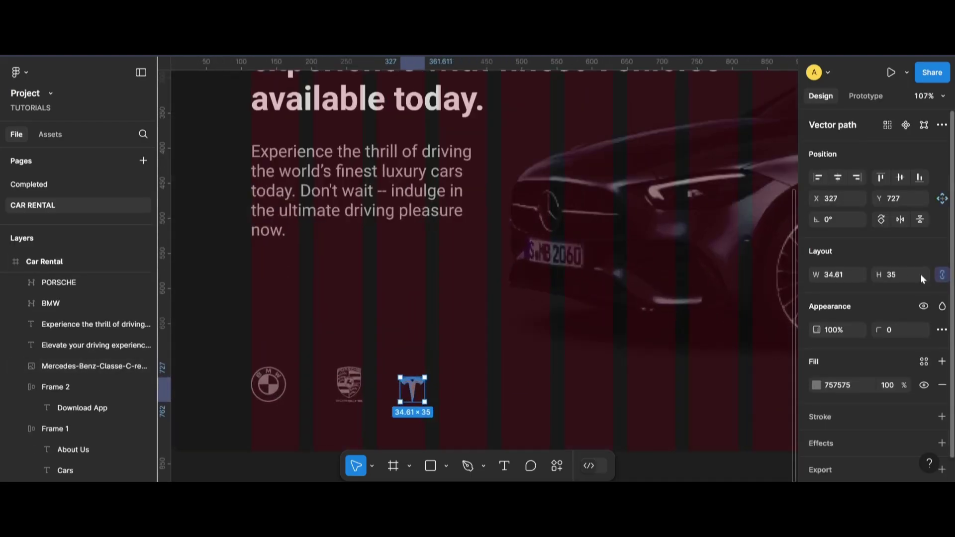
type("50")
key("Return")
scroll(471, 416, "down", 3)
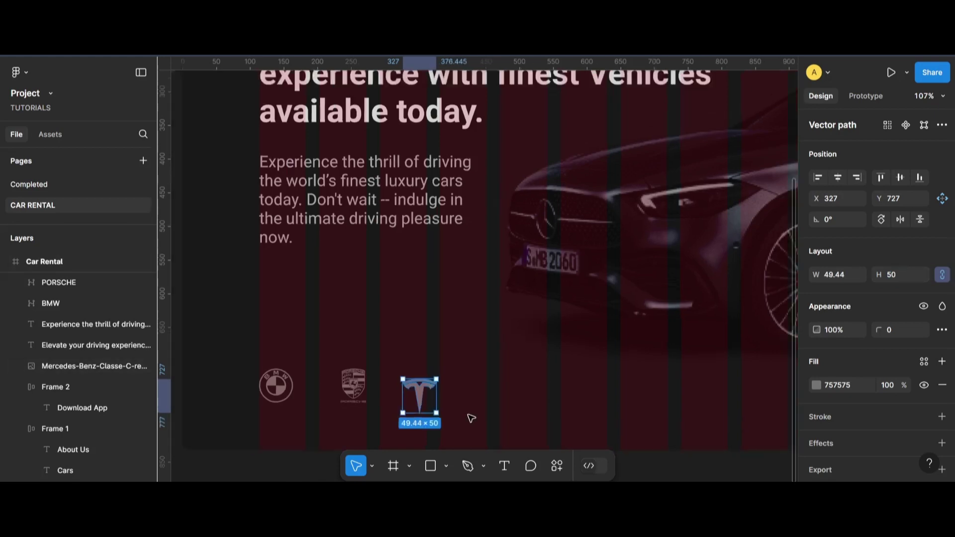
Set the Tesla logo's height to 45 and move it in line with the Porsche logo, at X 344, Y 717
left_click(517, 405)
left_click(436, 392)
left_click(903, 271)
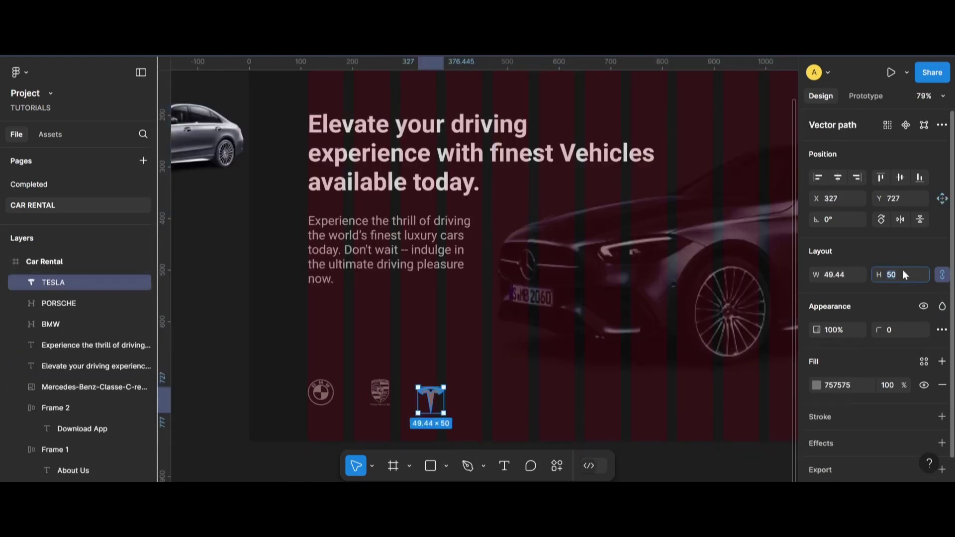
key("Down")
key("Down")
key("Down")
type("45")
key("Return")
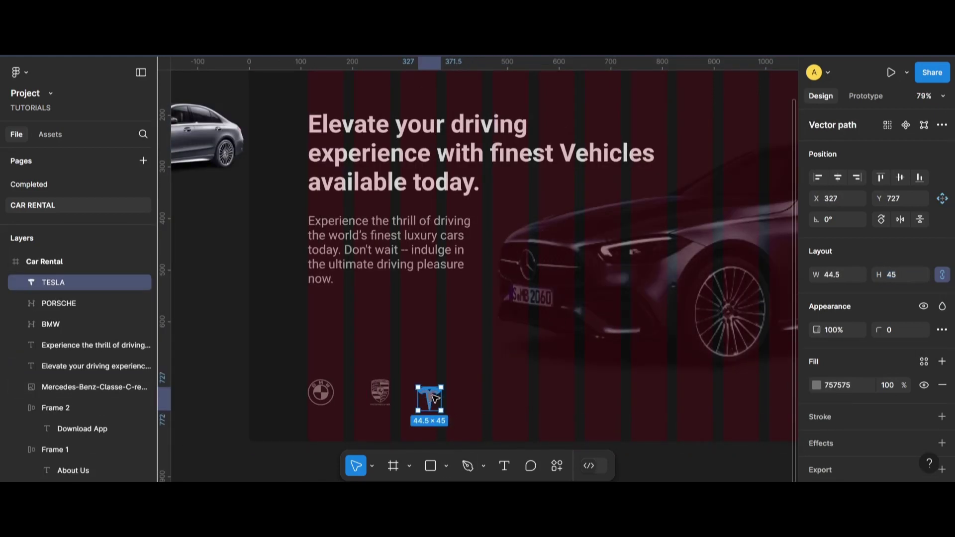
left_click_drag(430, 401, 440, 398)
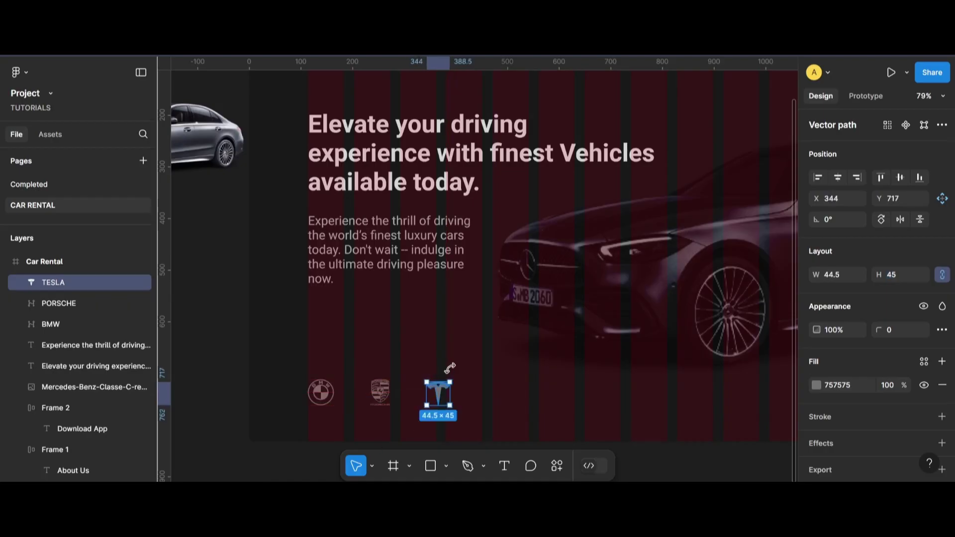
scroll(450, 365, "down", 2)
left_click(599, 427)
Move the Jaguar logo into the frame right of the Tesla logo and enlarge it to a height of 43.78 with proportions locked
scroll(599, 428, "down", 1)
scroll(547, 365, "down", 1)
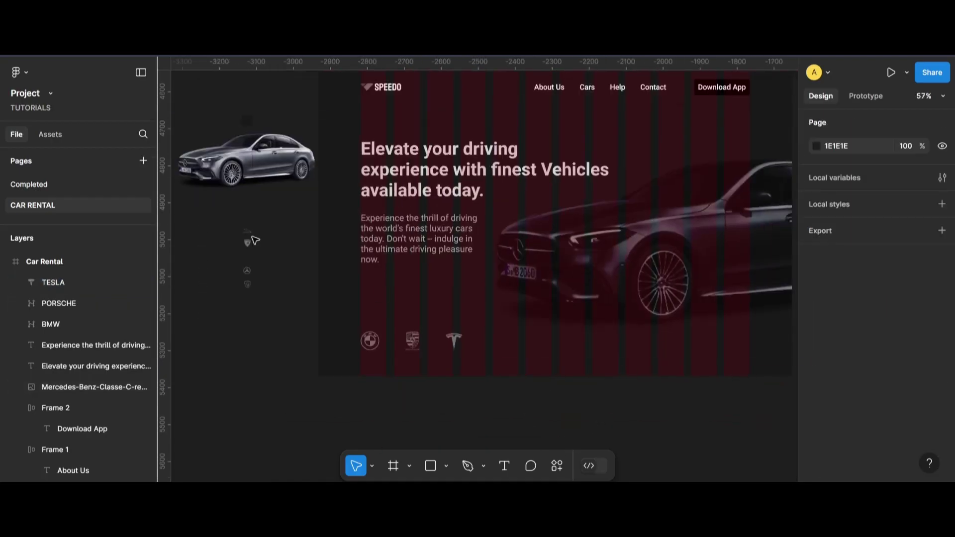
scroll(283, 305, "up", 3)
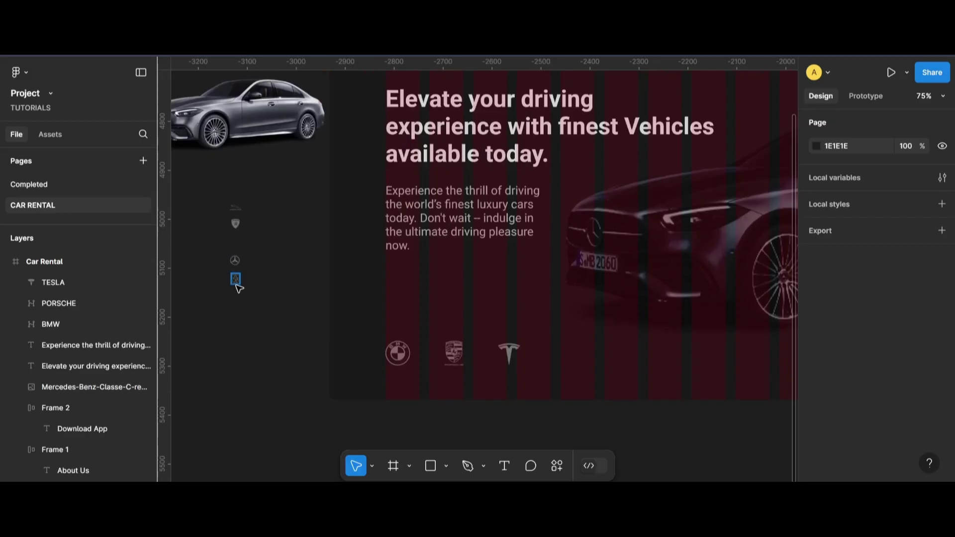
left_click_drag(236, 210, 563, 355)
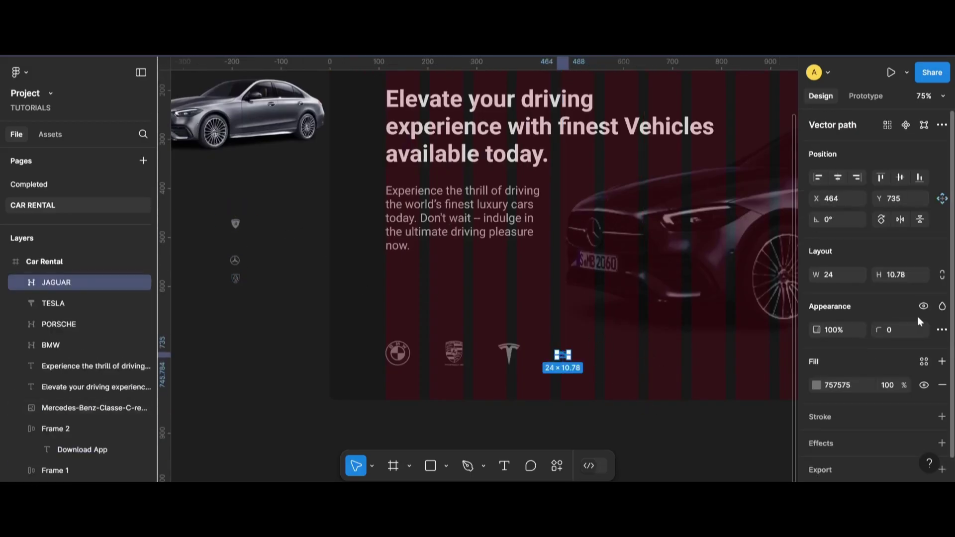
key("Up")
key("Up")
key("Up")
key("Up")
key("Up")
key("Up")
key("Up")
key("Up")
key("Up")
key("Up")
key("Up")
key("Up")
key("Up")
key("Up")
key("Up")
key("Up")
key("Up")
key("Up")
key("Up")
key("Up")
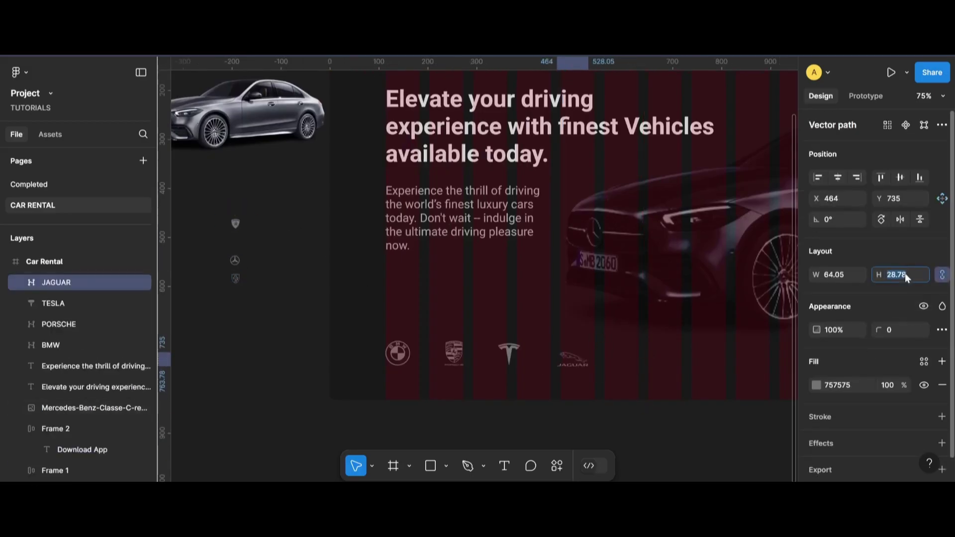
key("Up")
key("Up")
key("Up")
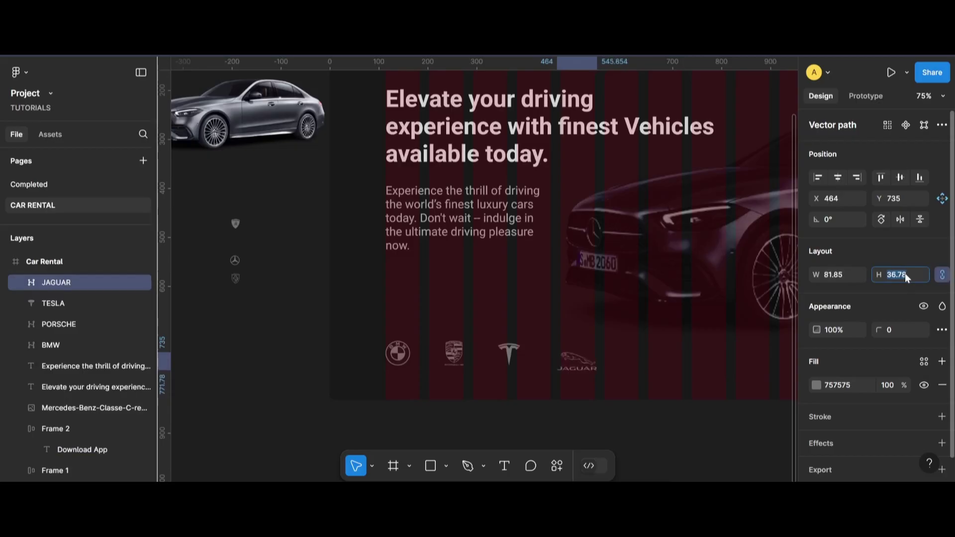
key("Up")
key("Up")
key("Up")
key("Up")
key("Up")
key("Up")
key("Up")
left_click(597, 357)
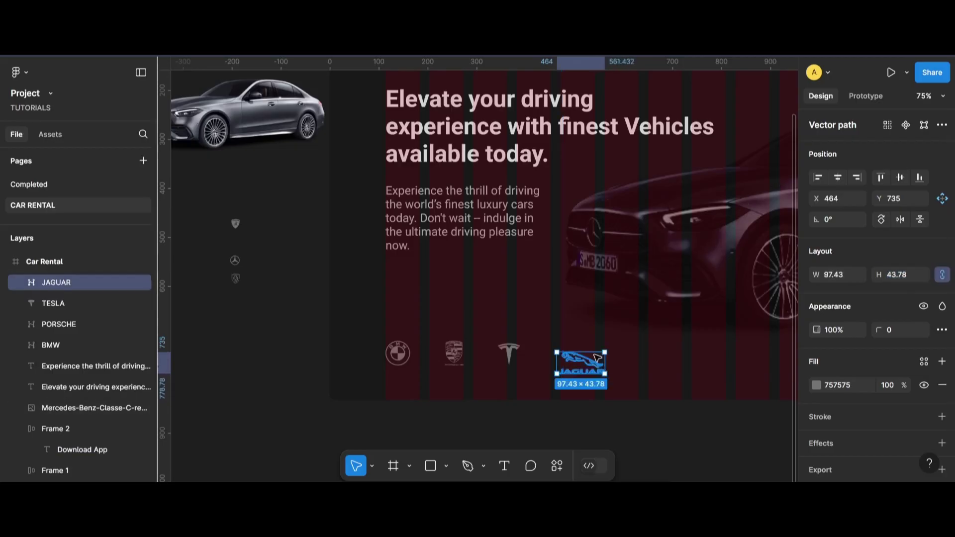
Reduce the Jaguar logo's height to 33.78 and line it up with the neighbouring logos, at X 466, Y 723
left_click_drag(596, 357, 597, 348)
left_click(905, 279)
key("Down")
key("Down")
key("Down")
key("Down")
key("Down")
key("Down")
key("Down")
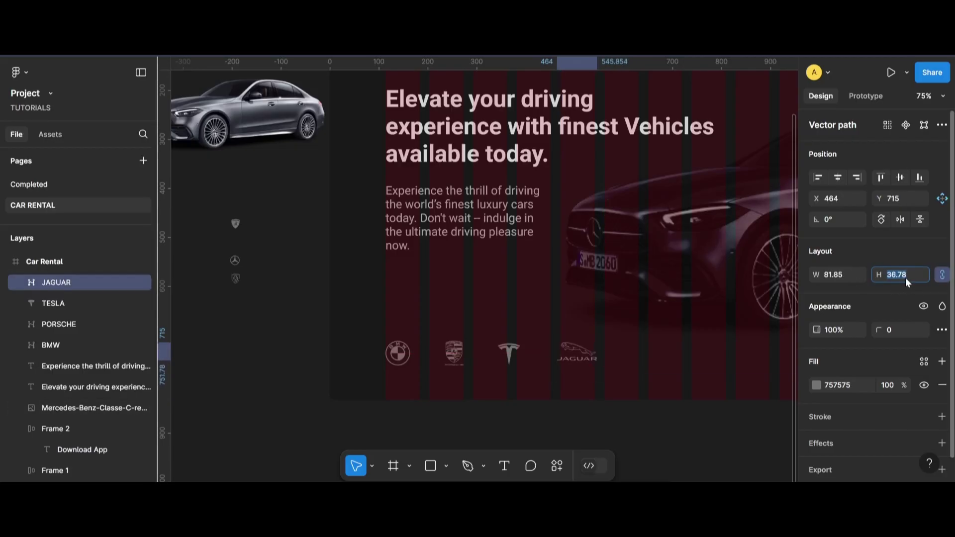
key("ctrl+z")
left_click_drag(580, 360, 582, 362)
scroll(655, 417, "down", 3)
scroll(656, 416, "right", 3)
scroll(655, 417, "left", 1)
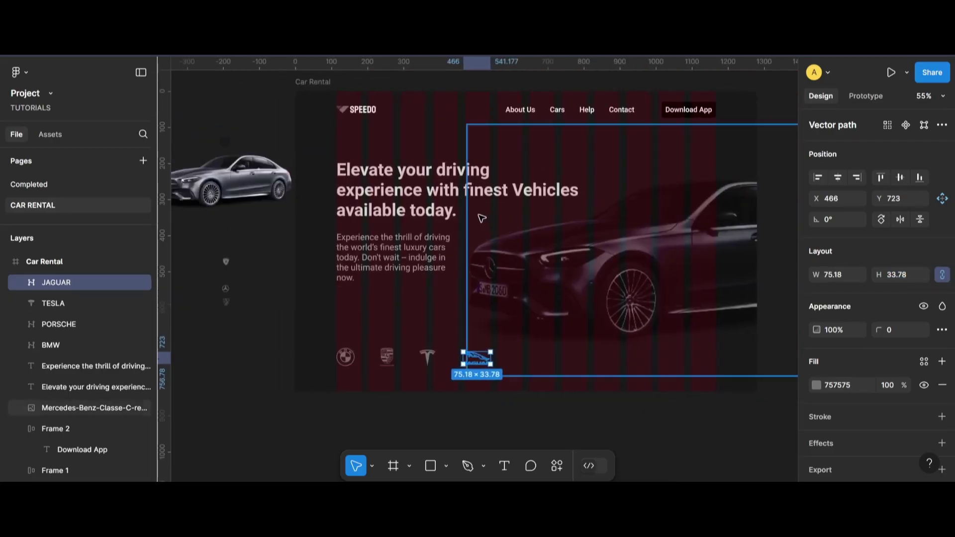
Hide the 12-column layout grid of the Car Rental frame
scroll(481, 217, "down", 2)
left_click(332, 187)
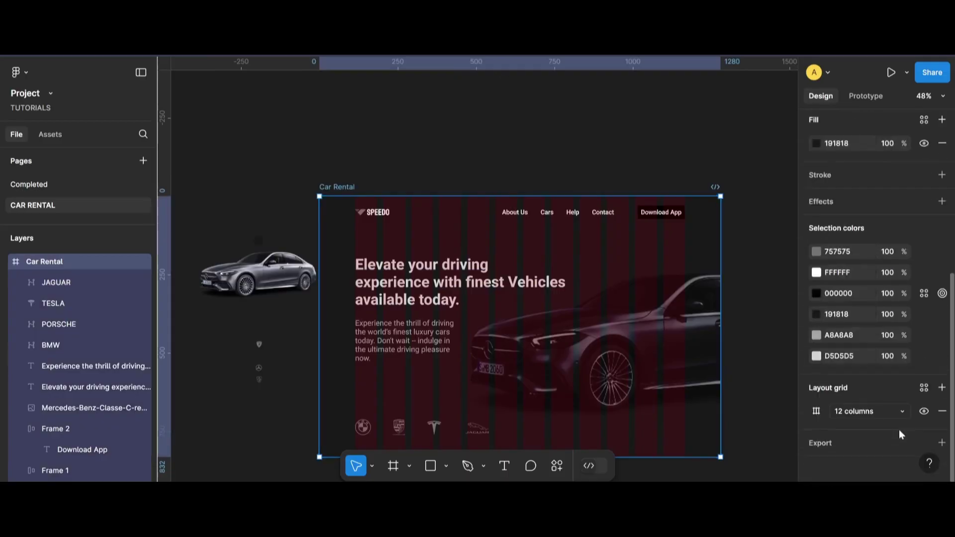
left_click(923, 411)
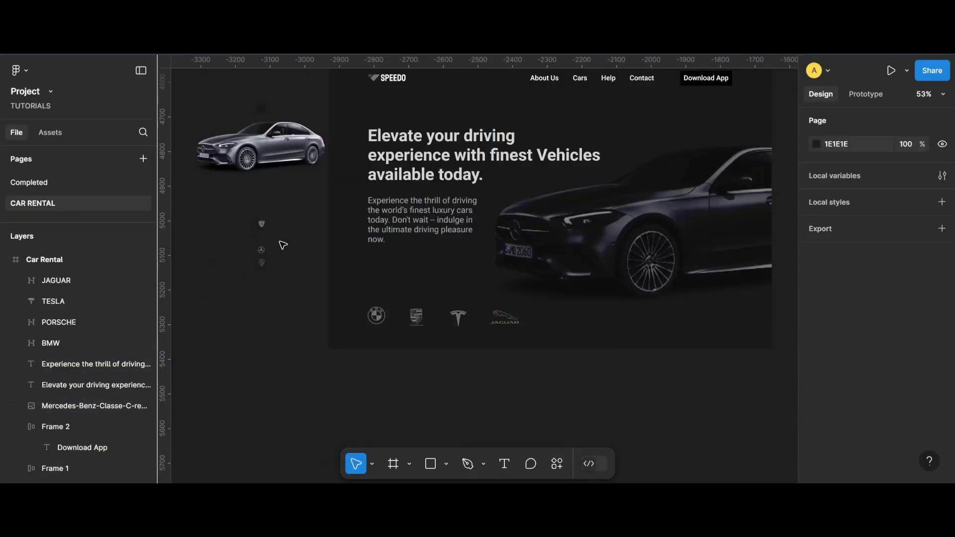
Move the Lamborghini logo into the frame right of the Jaguar logo, at X 623, Y 733, and set its height to 50 with proportions locked
scroll(279, 244, "up", 1)
left_click(263, 226)
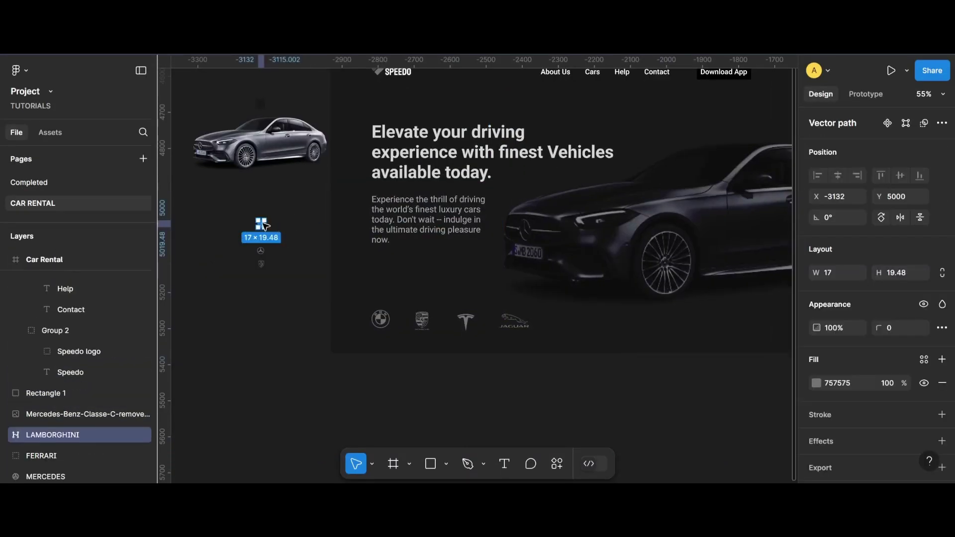
left_click_drag(263, 223, 560, 321)
left_click(943, 273)
left_click(913, 272)
key("Up")
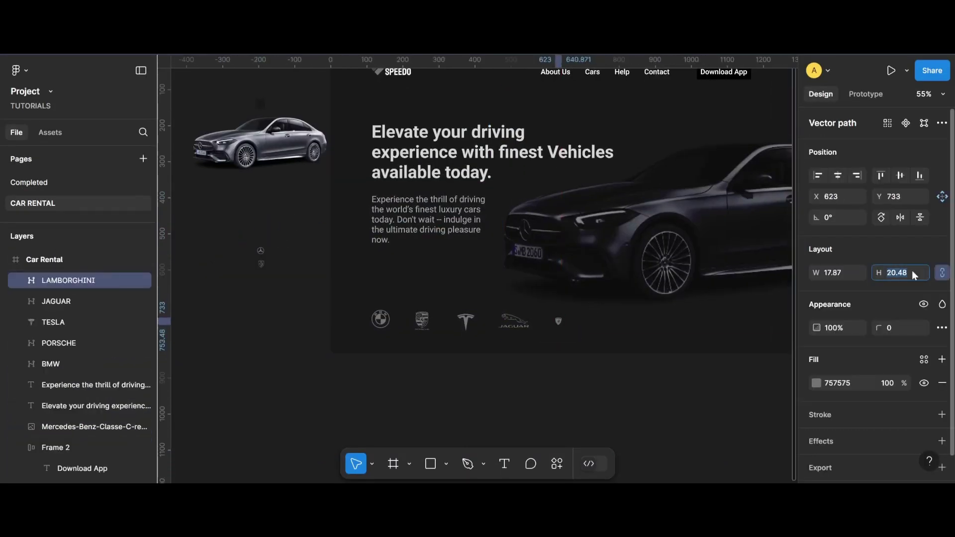
key("shift+Up")
key("shift+Up")
key("Up")
key("Up")
key("Up")
key("Up")
key("Up")
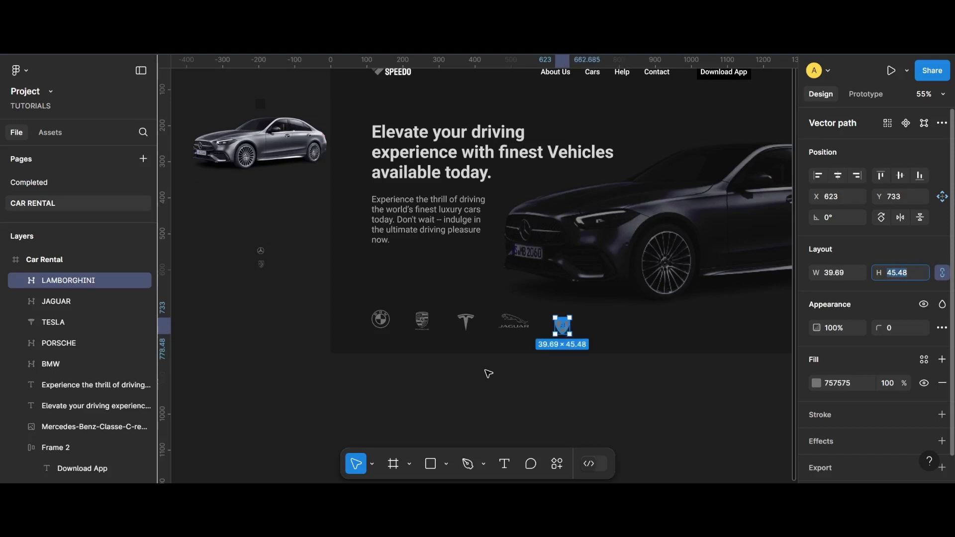
type("5")
key("Escape")
Move the Mercedes logo into the frame right of the Lamborghini logo, at X 767, Y 743, and size it to 50 by 50
left_click(671, 413)
left_click_drag(260, 251, 610, 324)
left_click(916, 275)
key("Return")
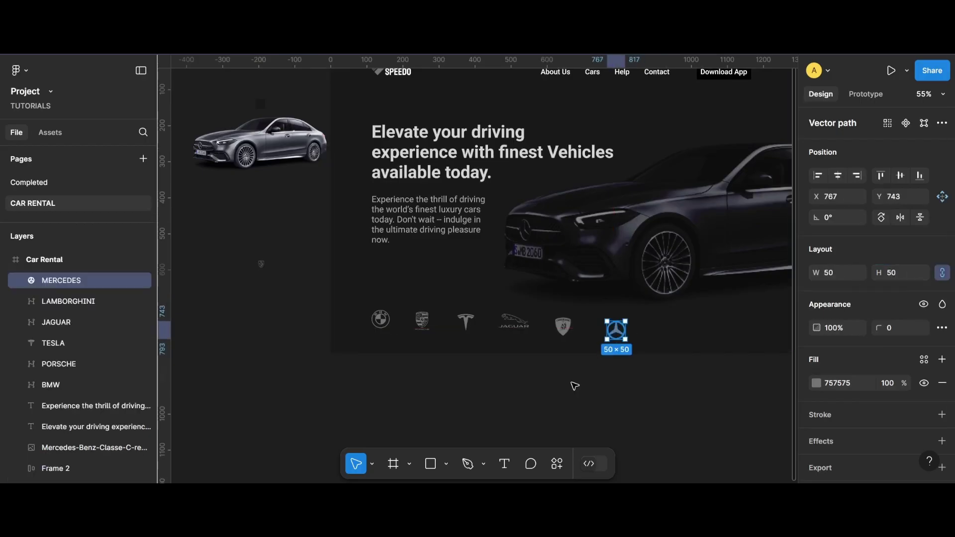
left_click(574, 386)
Move the Ferrari logo into the frame right of the Mercedes logo, at X 883, Y 745, and set its height to 50 with proportions locked
left_click_drag(264, 268, 641, 332)
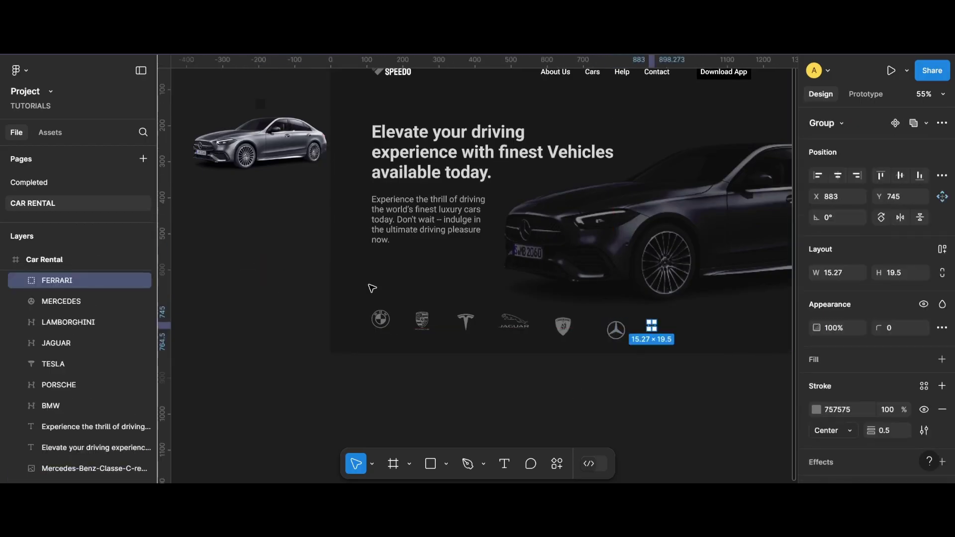
scroll(711, 338, "up", 3)
left_click(903, 273)
type("27.5")
key("Return")
left_click(259, 323)
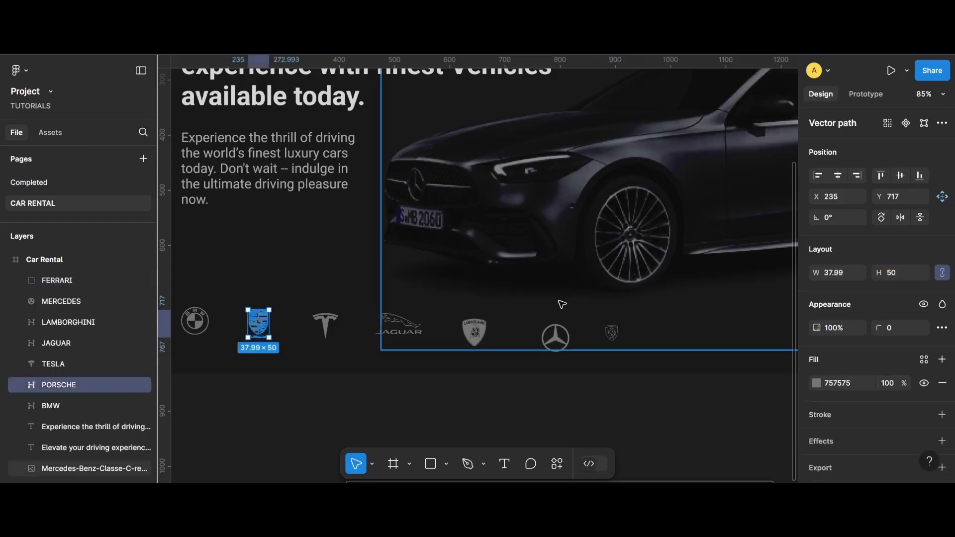
left_click(612, 333)
left_click(888, 272)
type("50")
key("Return")
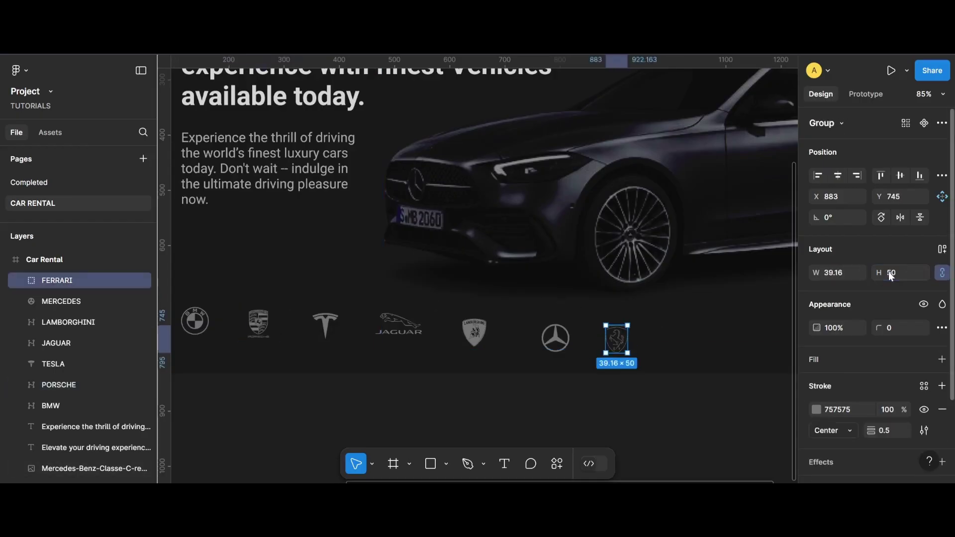
left_click(638, 378)
Combine all seven car brand logos, from BMW to Ferrari, into one horizontal auto layout
scroll(620, 334, "down", 3)
left_click(346, 370)
left_click(385, 372, "shift")
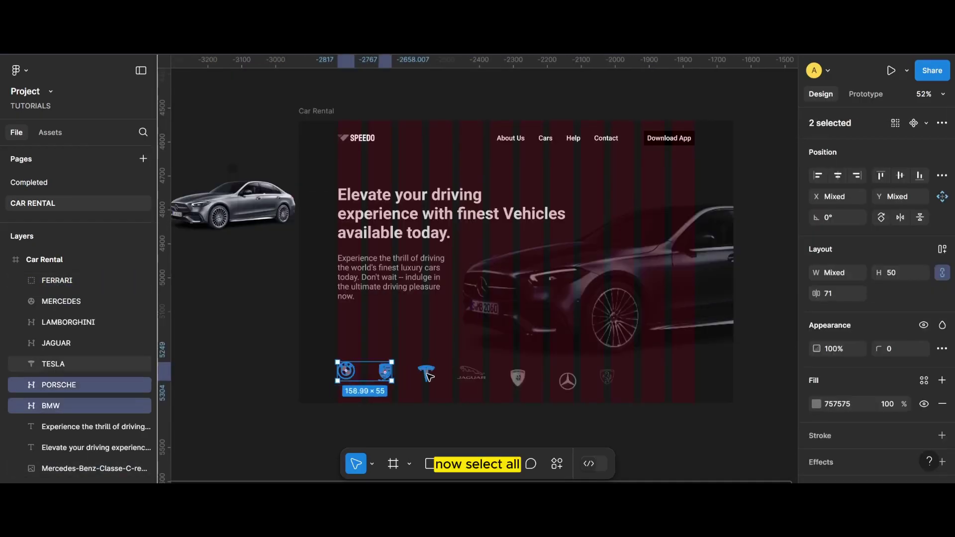
left_click(426, 372, "shift")
left_click(471, 371, "shift")
left_click(518, 377, "shift")
left_click(567, 381, "shift")
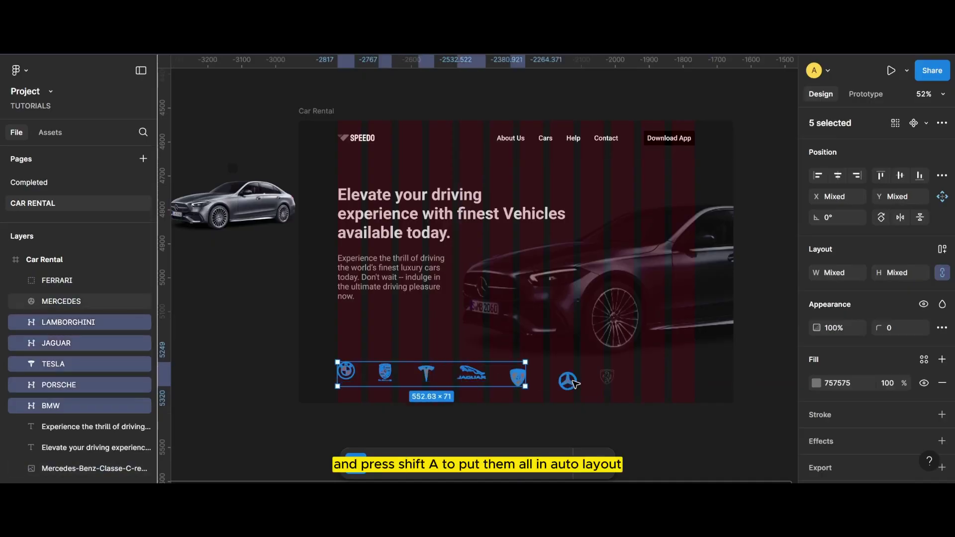
left_click(607, 376, "shift")
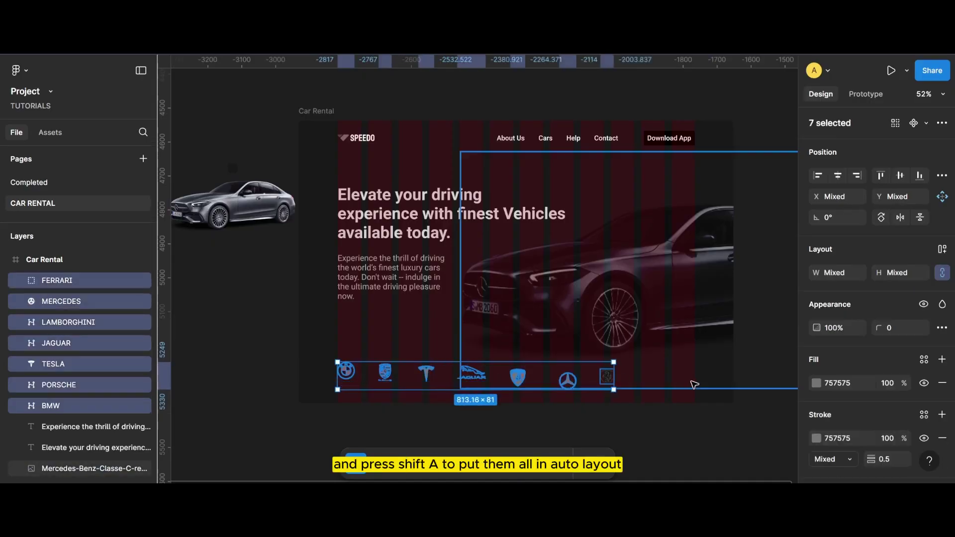
key("shift+a")
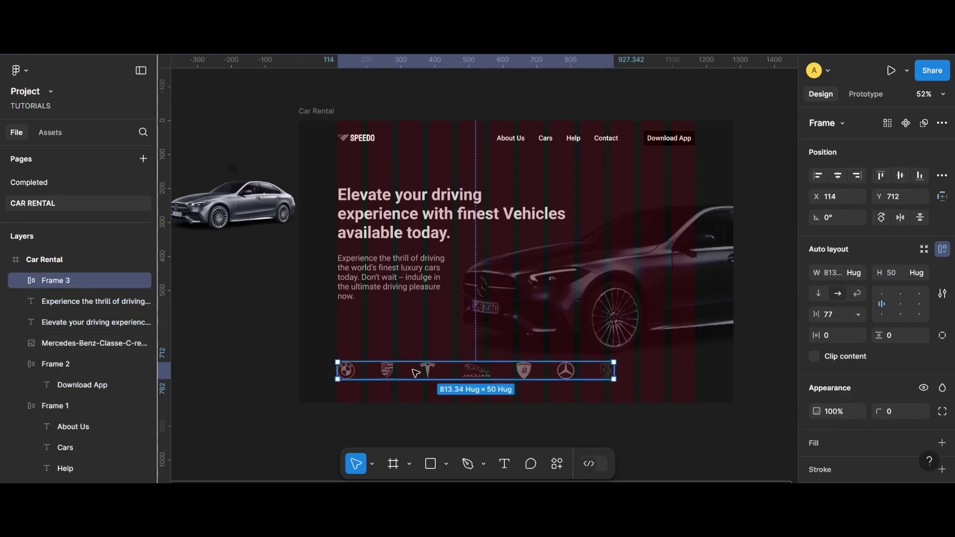
left_click(380, 416)
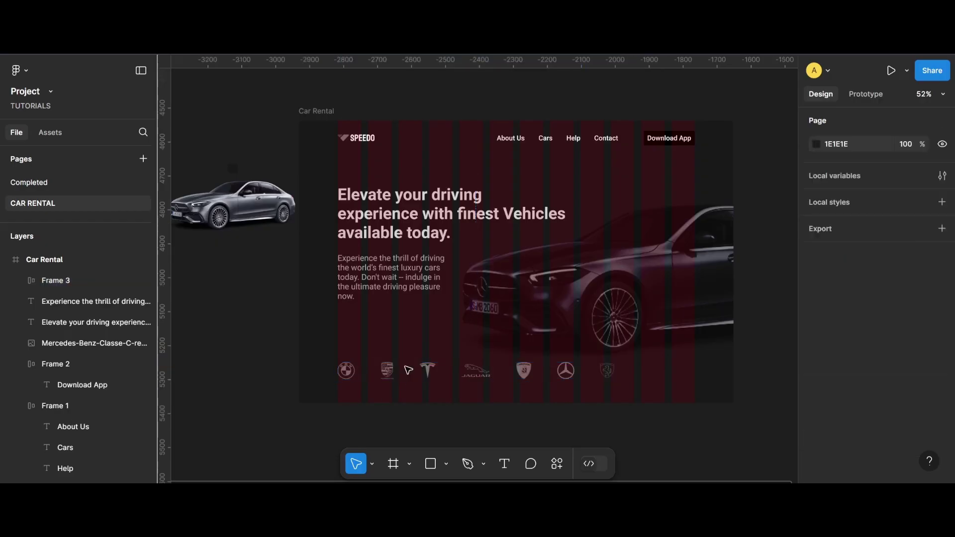
Set the gap between the logos in the auto layout row to 116
left_click(414, 372)
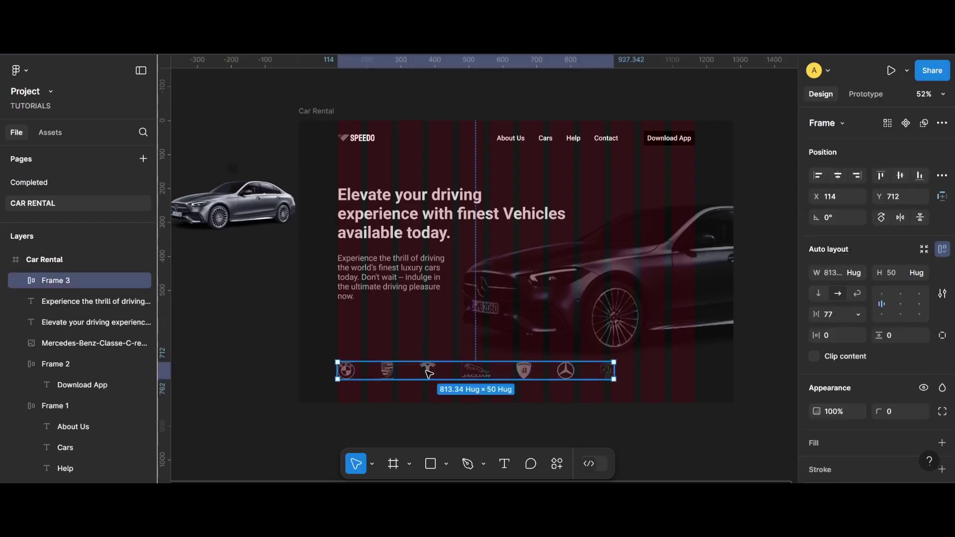
double_click(434, 373)
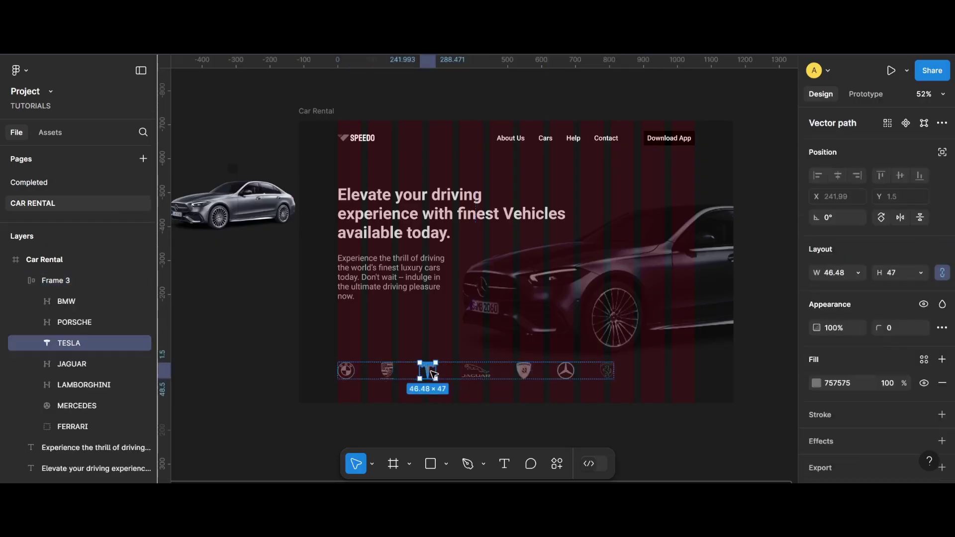
left_click(494, 375)
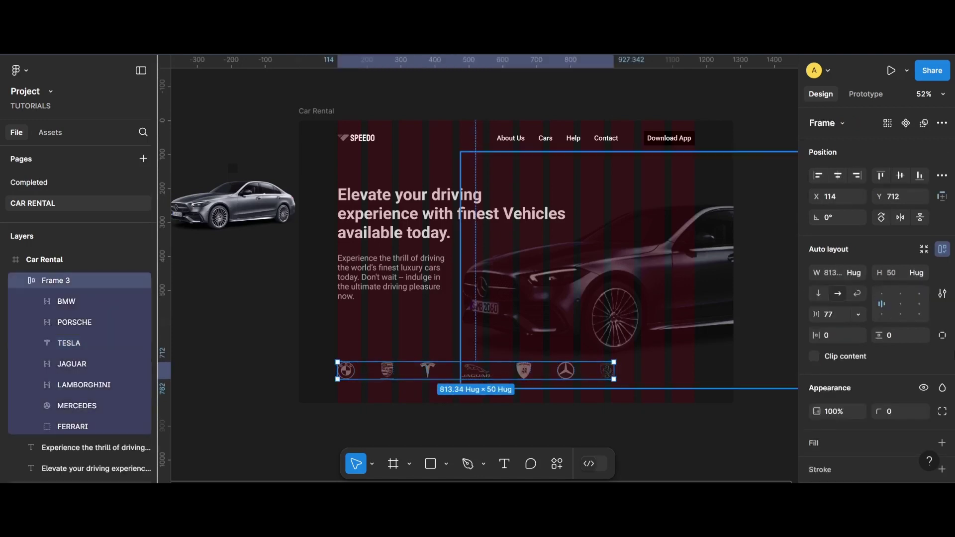
left_click(836, 314)
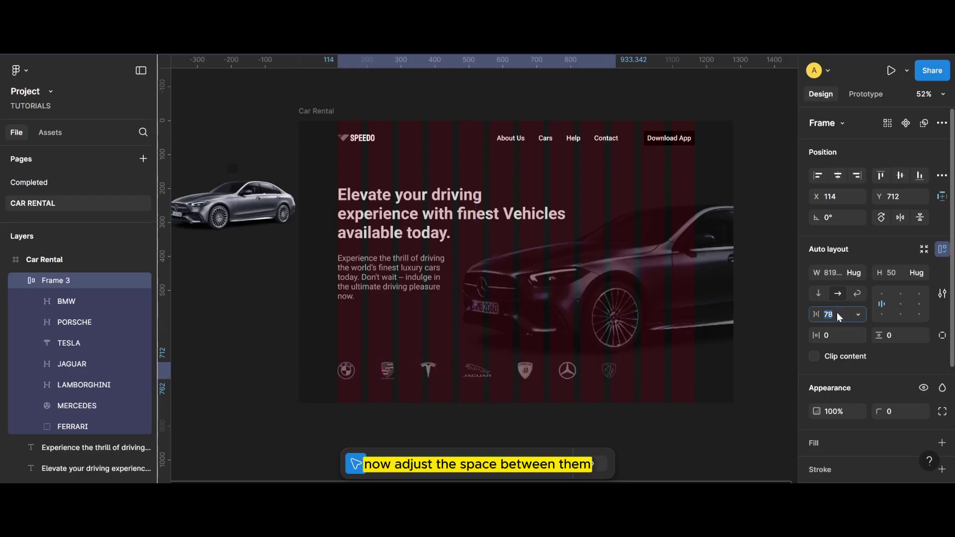
key("Up")
key("Up")
key("Up")
key("Up")
key("Up")
key("Up")
key("Up")
key("Up")
key("Up")
key("Up")
key("Up")
key("Up")
key("Up")
key("Up")
key("Up")
key("Up")
key("Up")
key("Up")
key("Up")
key("Up")
key("Up")
key("Up")
key("Up")
key("Up")
key("Up")
key("Up")
key("Up")
key("Up")
key("Up")
key("Up")
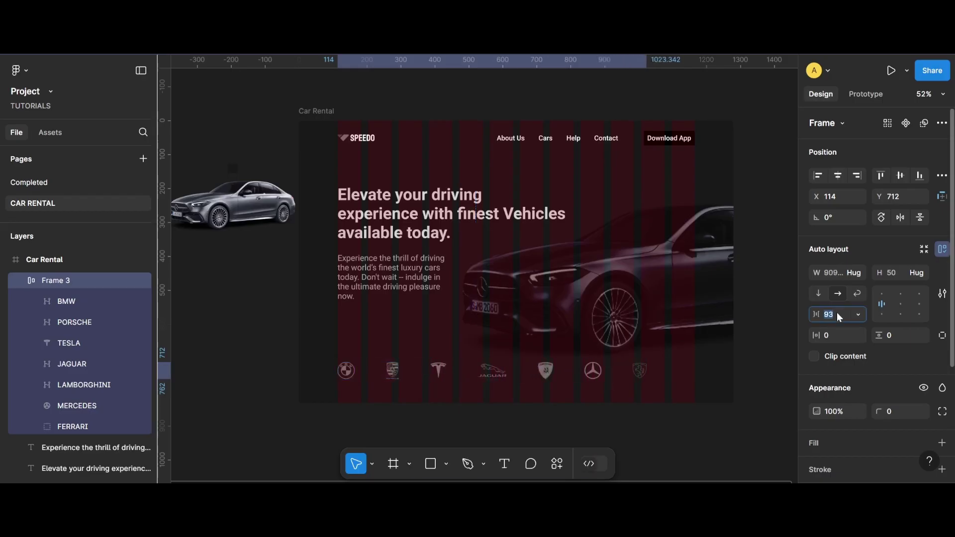
key("Up")
key("Up")
key("Up")
key("Up")
key("Up")
key("Up")
key("Up")
key("Up")
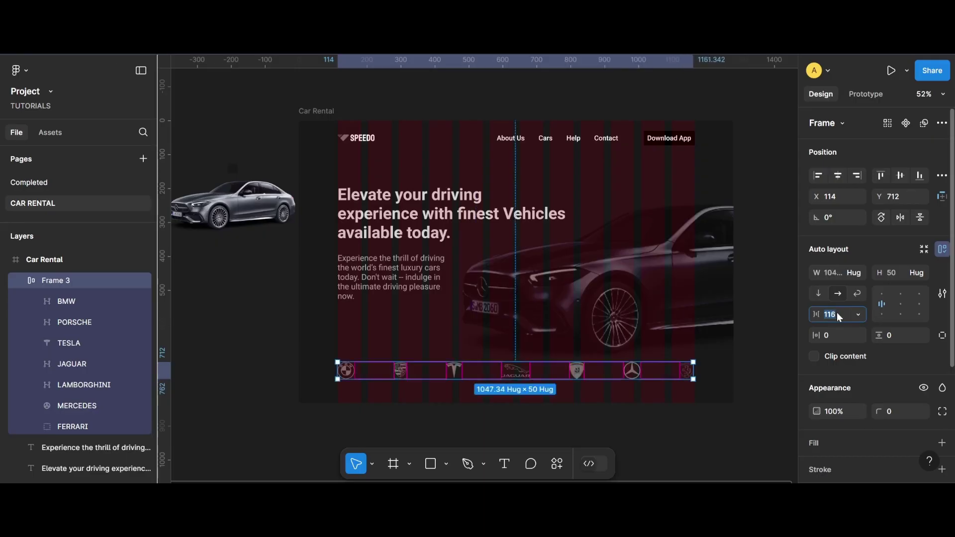
Fit the logo row to the outer edges of the grid columns, at X 114, Y 713 with a width of 1052
scroll(532, 389, "up", 1)
scroll(615, 373, "up", 5)
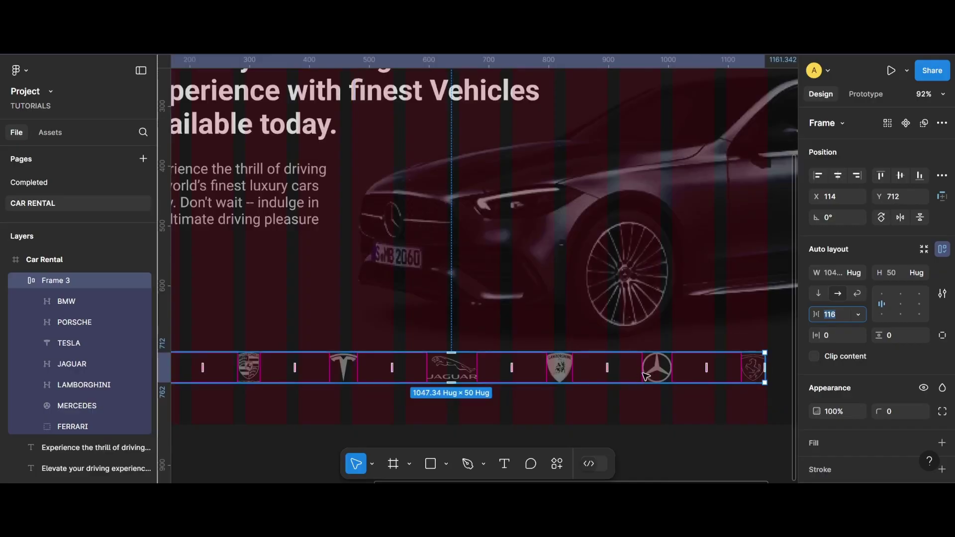
left_click_drag(652, 377, 655, 377)
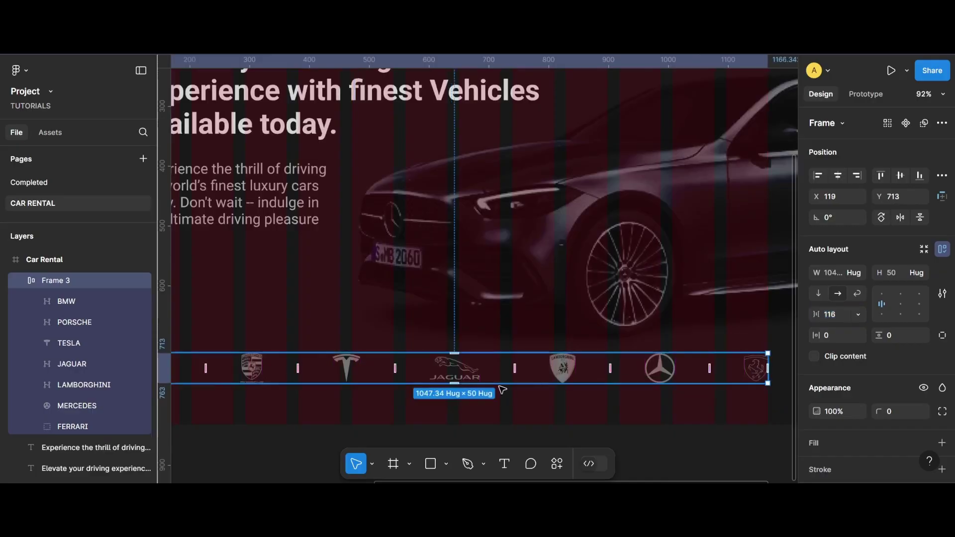
scroll(457, 377, "down", 2)
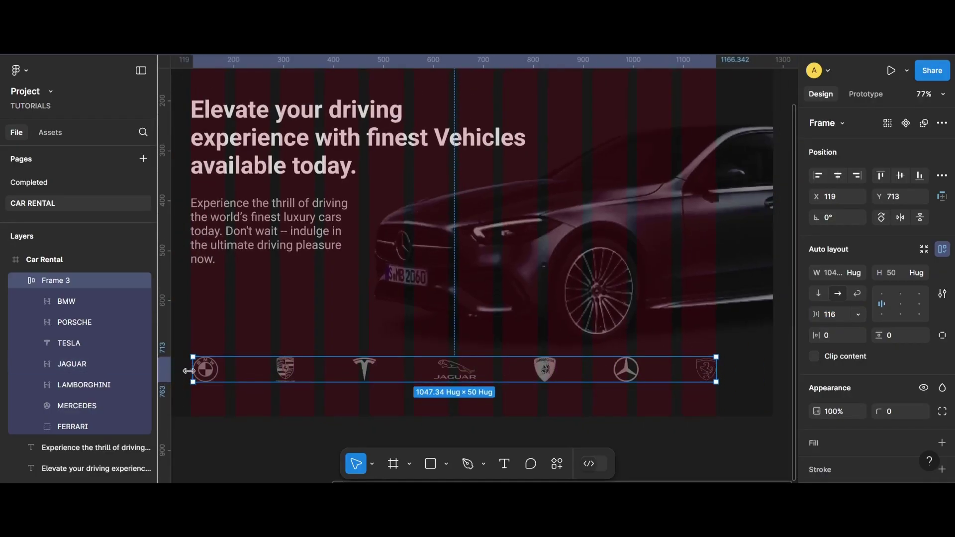
left_click_drag(189, 370, 188, 370)
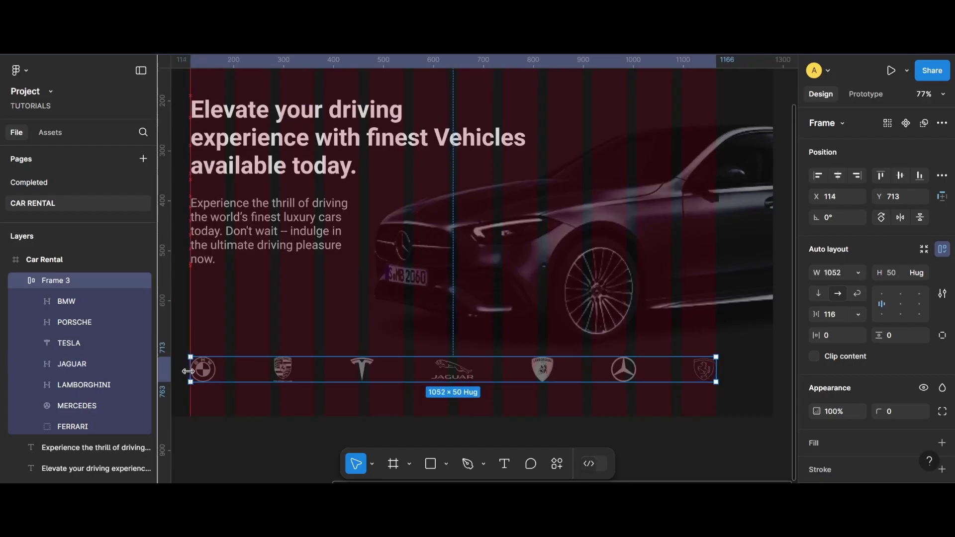
scroll(536, 430, "down", 3)
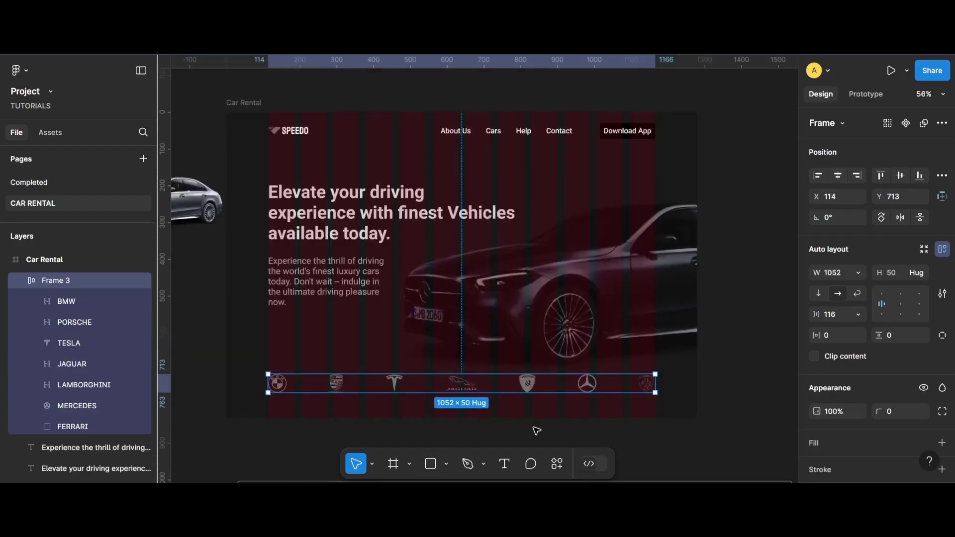
left_click(692, 465)
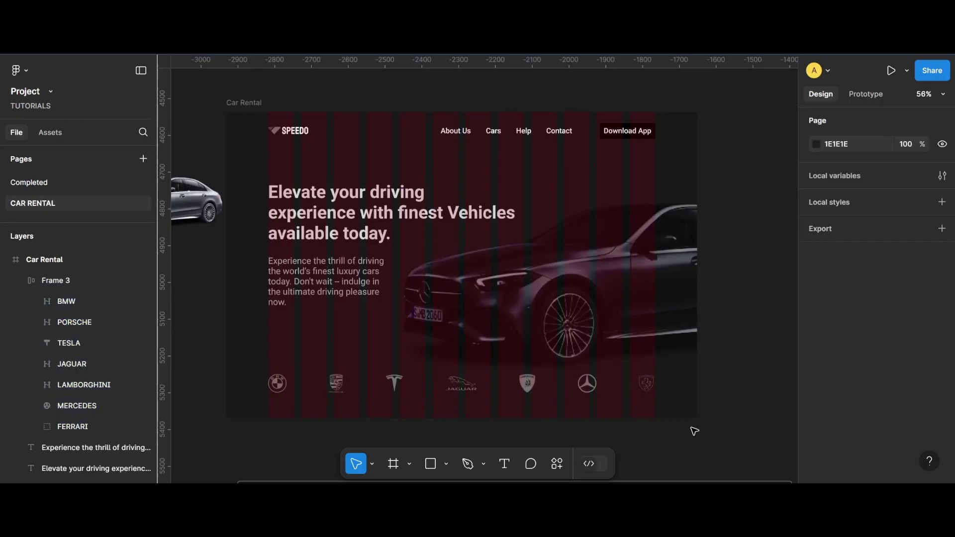
left_click(647, 393)
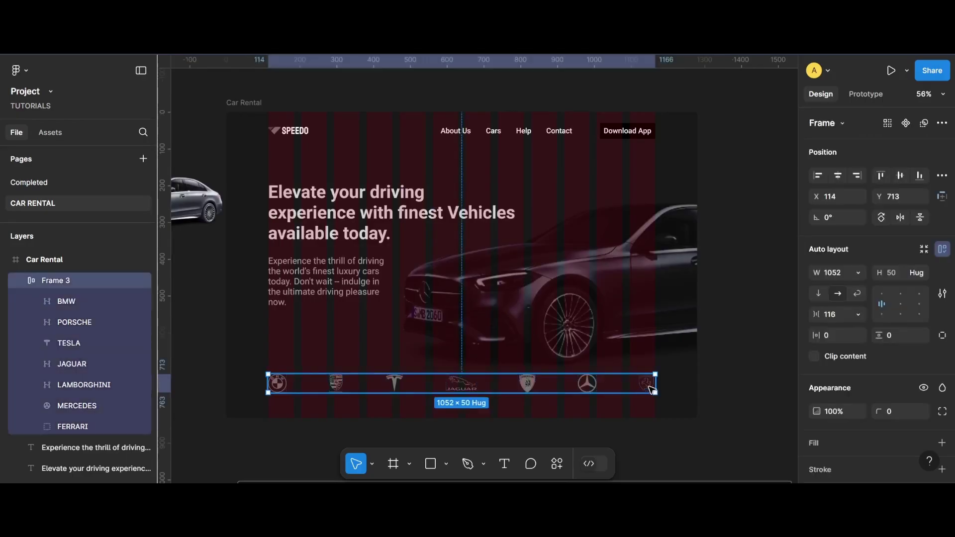
double_click(649, 387)
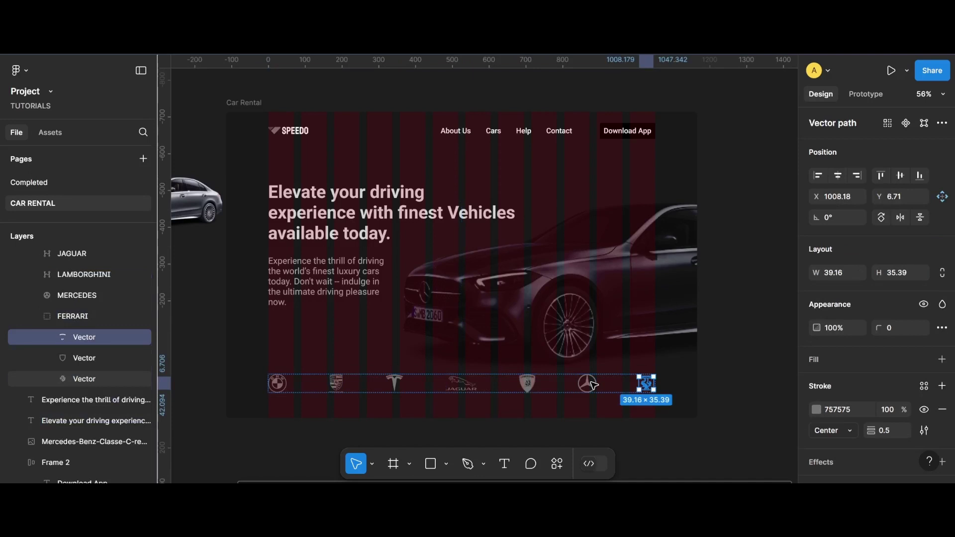
left_click_drag(594, 385, 331, 392)
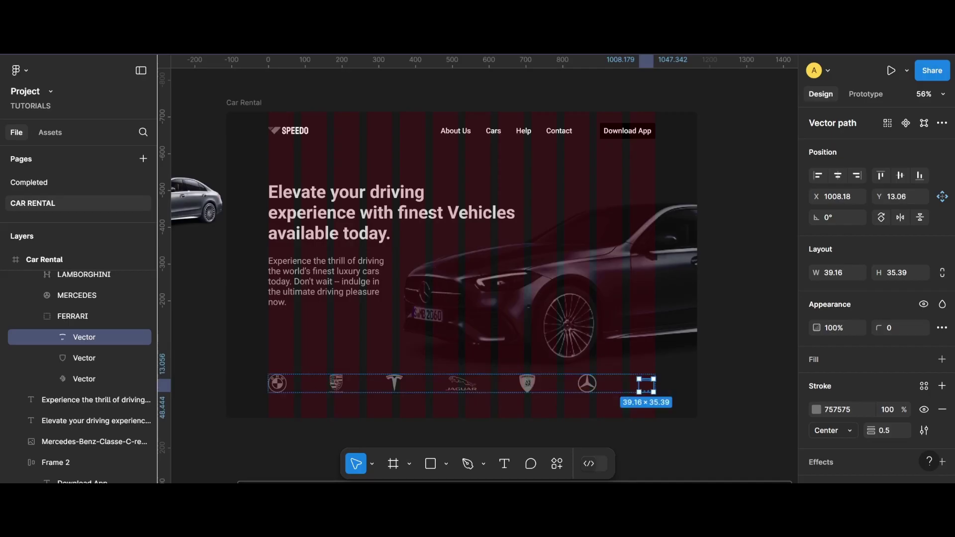
key("ctrl+z")
key("Escape")
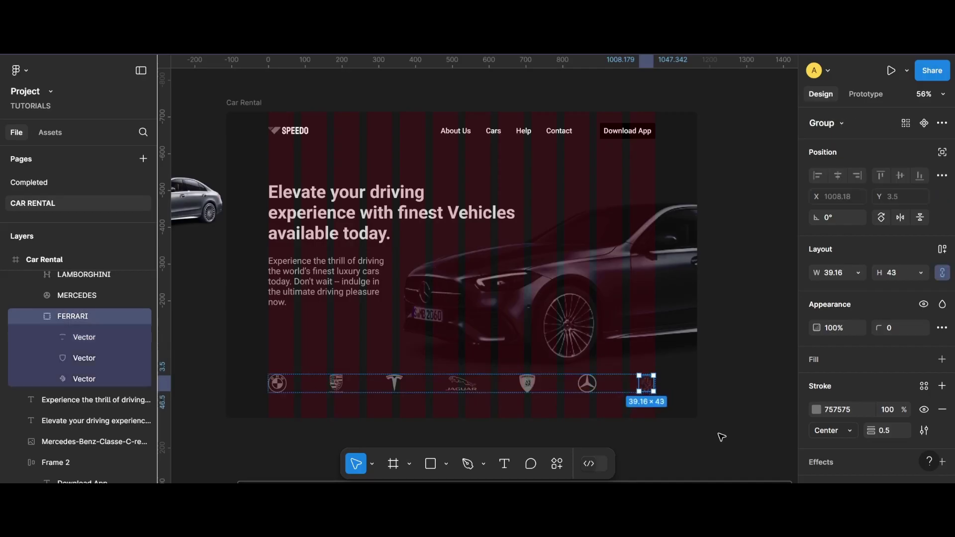
left_click(728, 456)
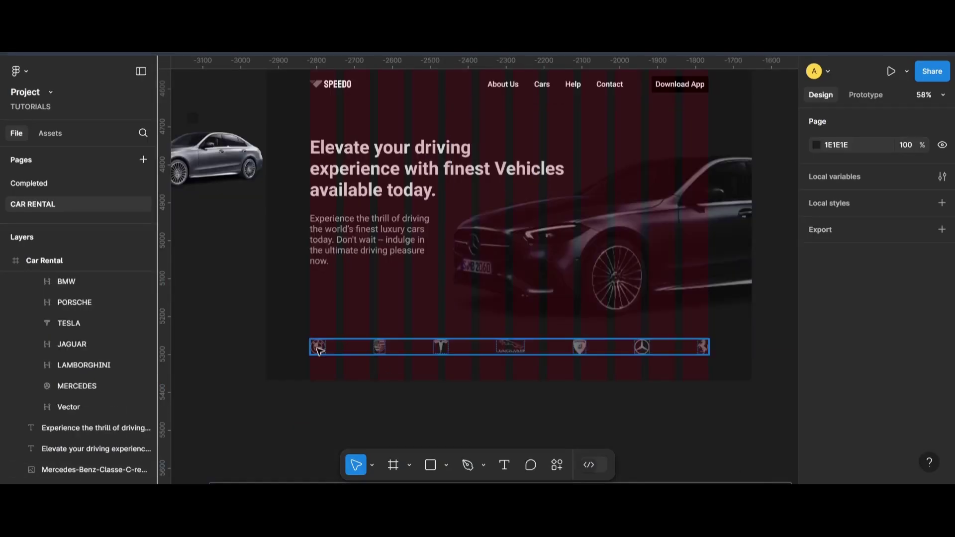
Check the BMW logo's colour against the dark page background with the Contrast plugin
double_click(319, 346)
left_click(556, 465)
left_click(443, 312)
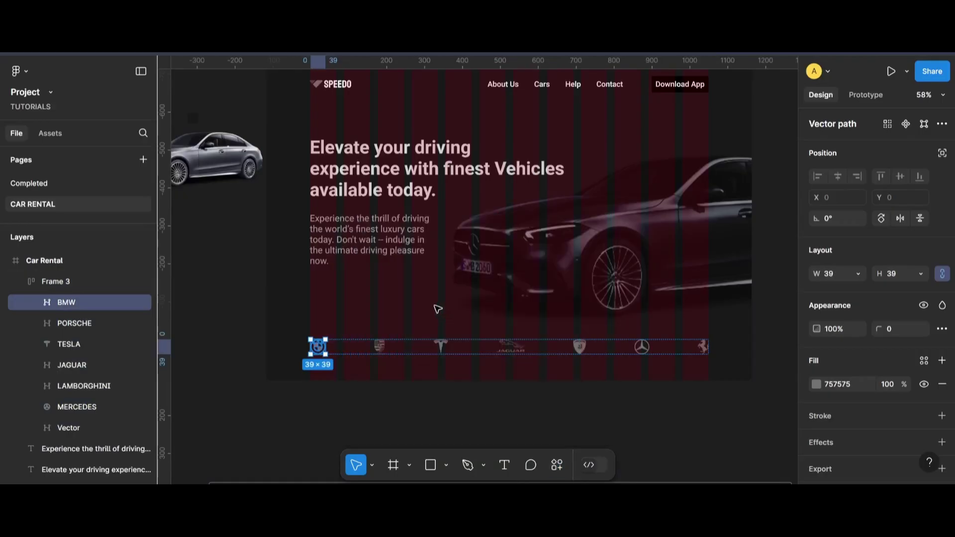
Lighten the BMW logo's fill to D5D5D5 by sampling the colour of the headline text
left_click(816, 384)
left_click_drag(642, 243, 641, 233)
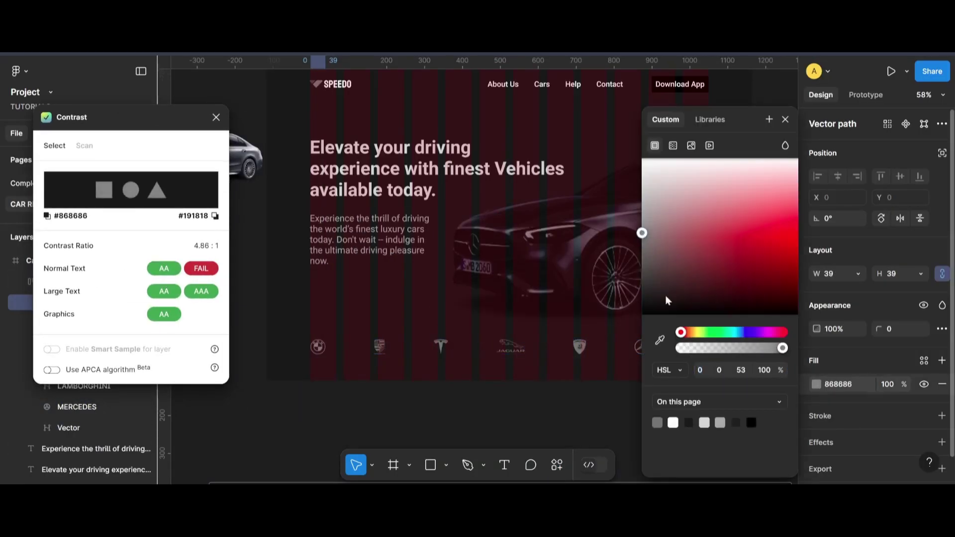
left_click(660, 340)
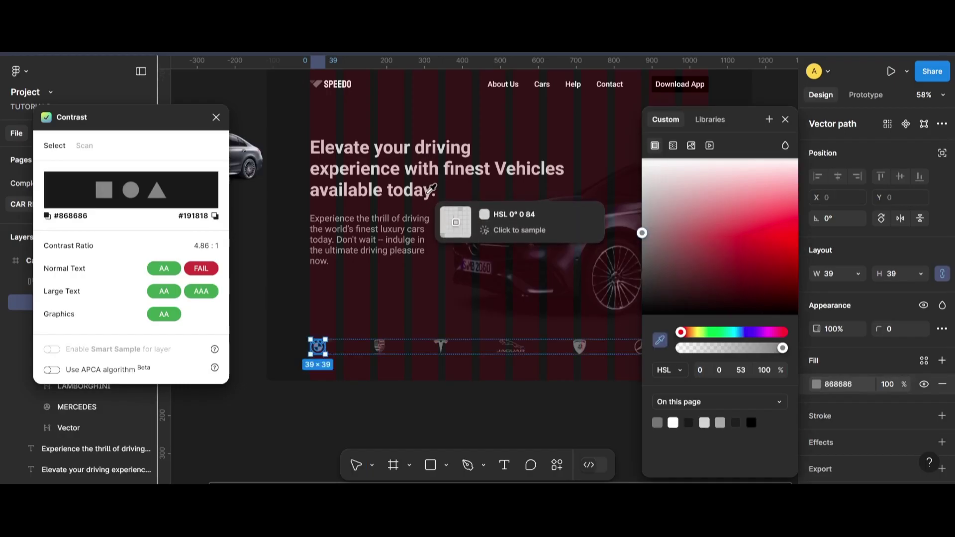
left_click(431, 189)
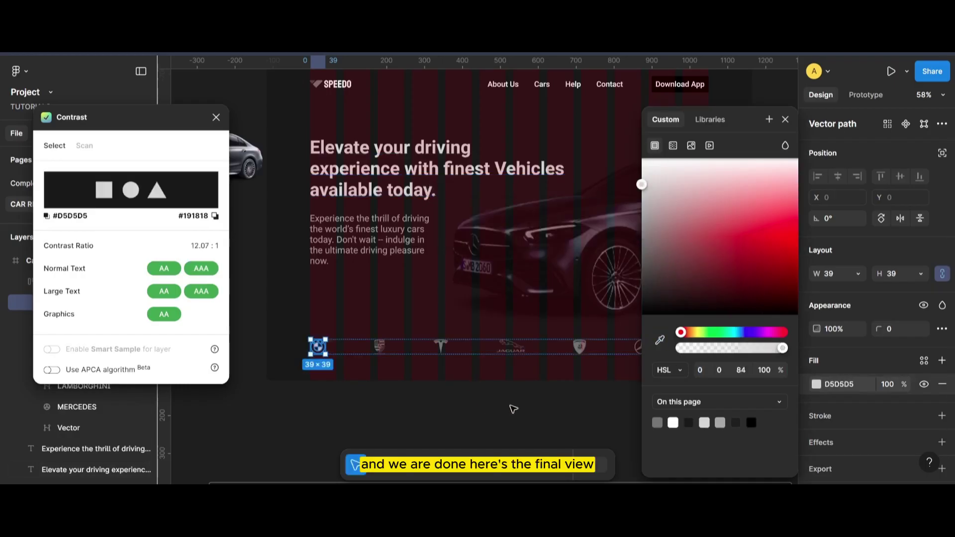
left_click(854, 384)
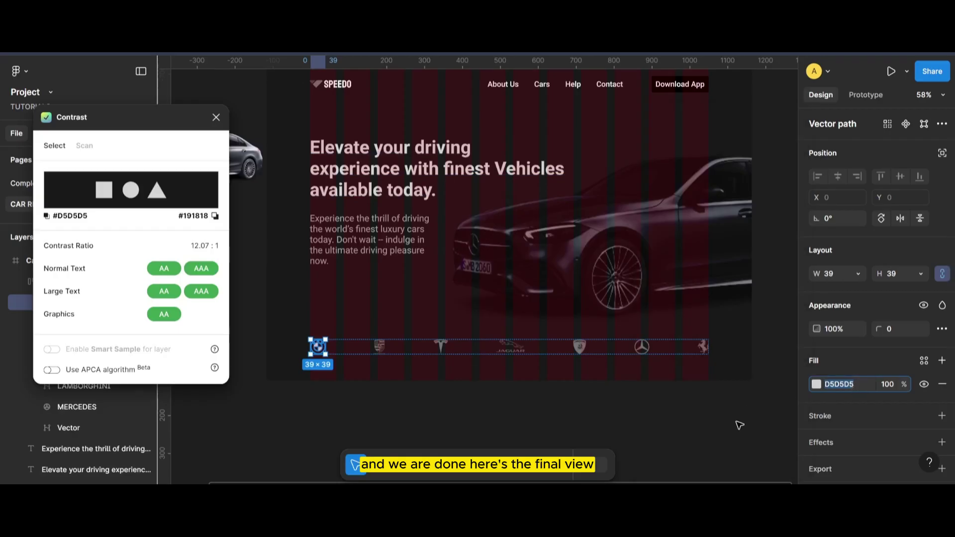